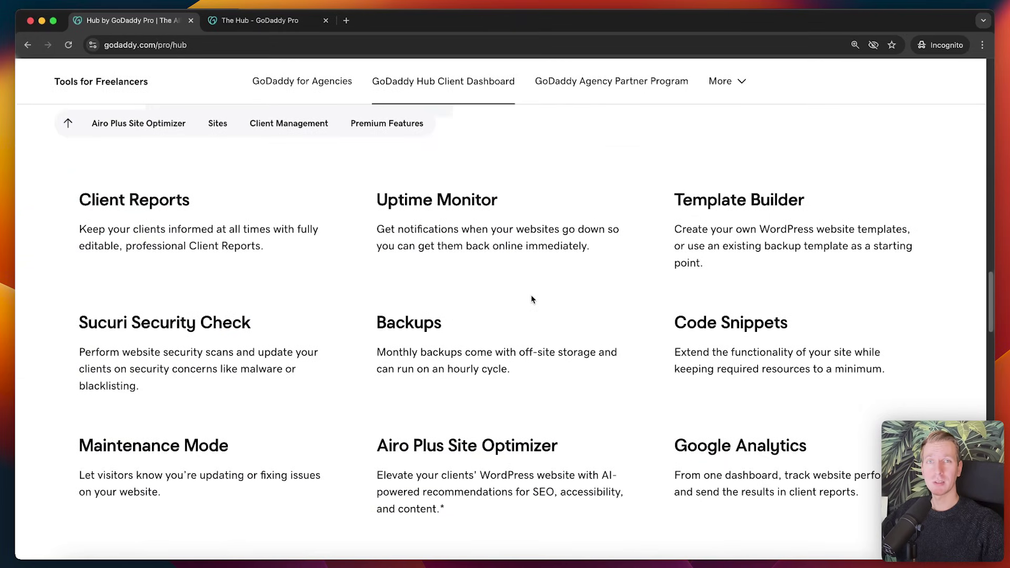
# Return to the GoDaddy Pro overview page and close that tab, keeping The Hub tab.
pyautogui.scroll(1, 532, 299)
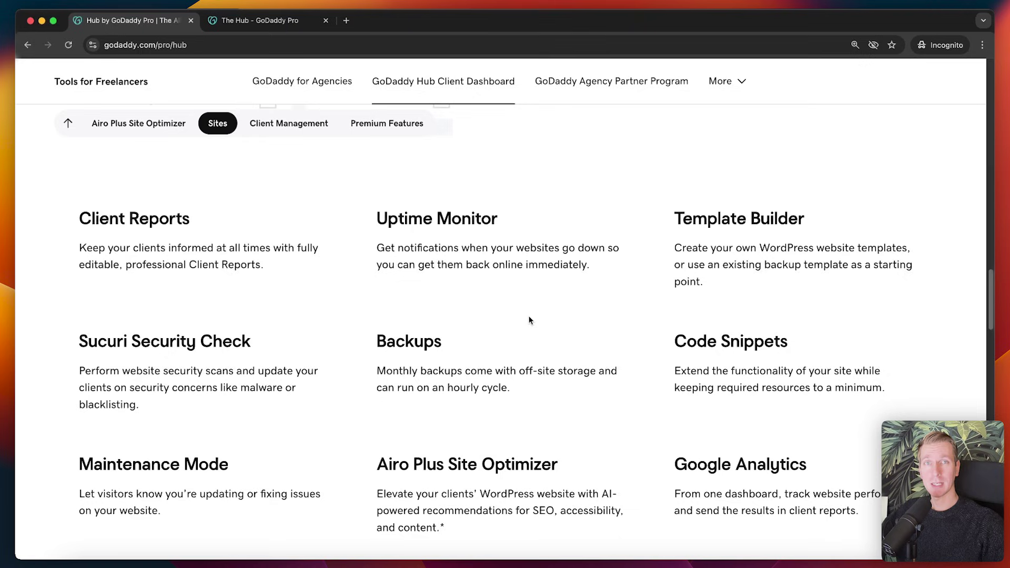
pyautogui.press('super+bracketleft')
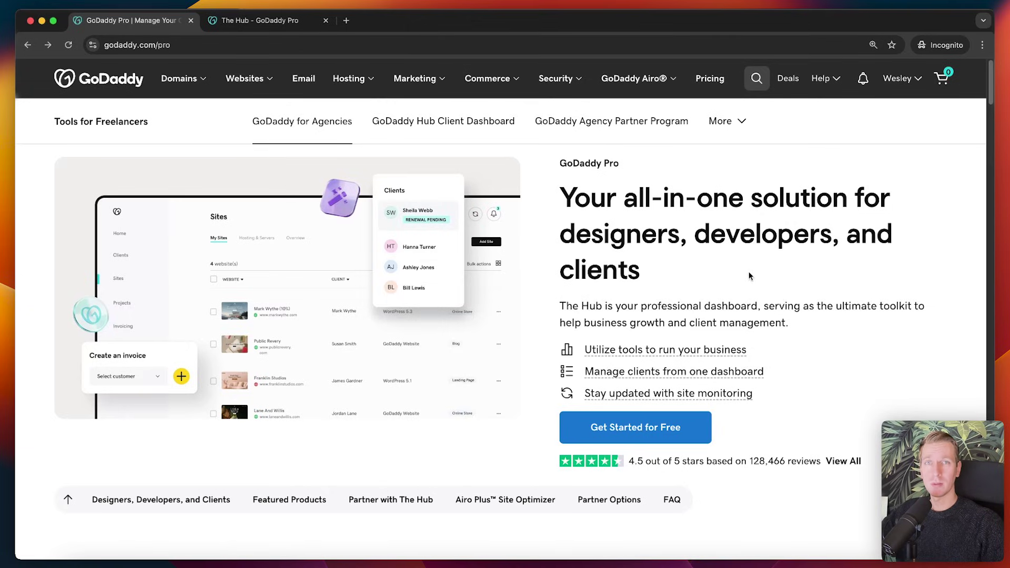
pyautogui.press('super+w')
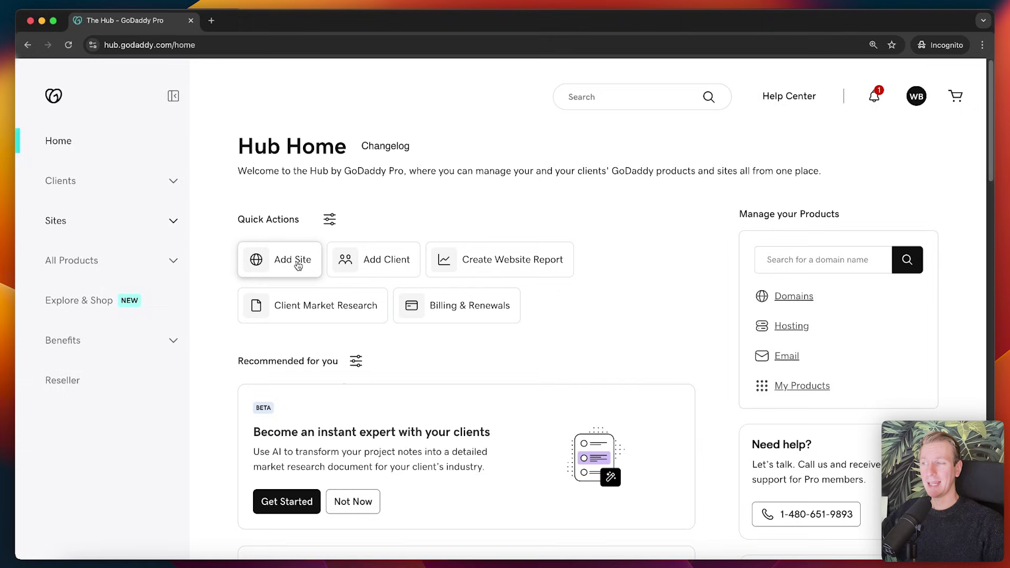
# Open the Sites List, zoom the page in twice, and start adding a site with Get Started.
pyautogui.click(172, 221)
pyautogui.click(106, 246)
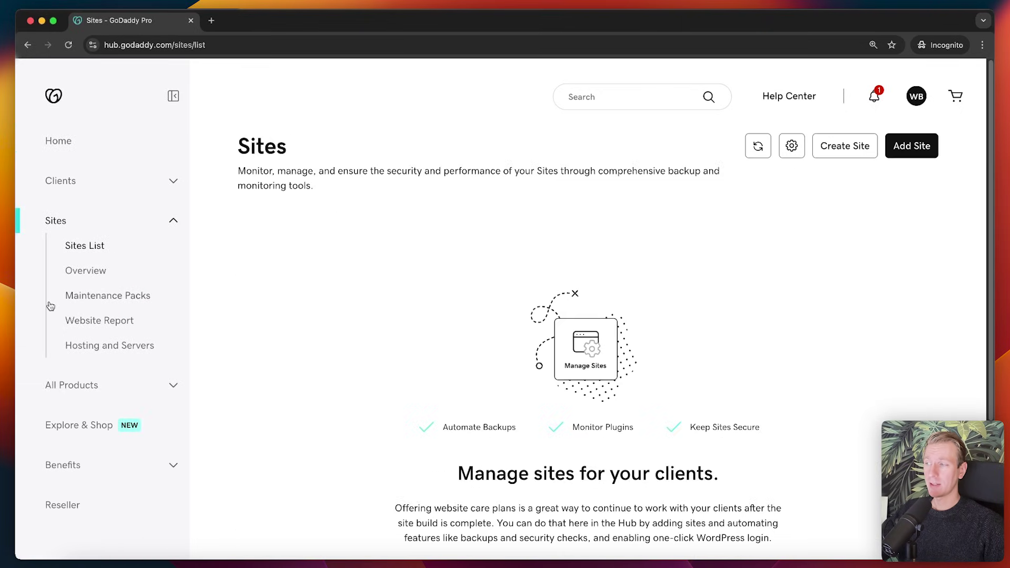
pyautogui.press('super+equal')
pyautogui.scroll(-5, 494, 268)
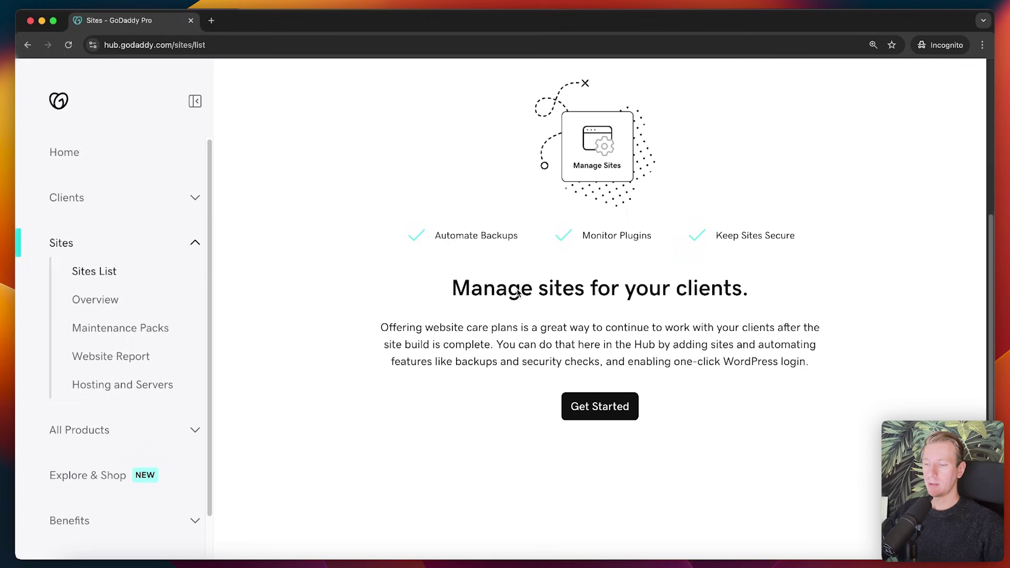
pyautogui.press('super+equal')
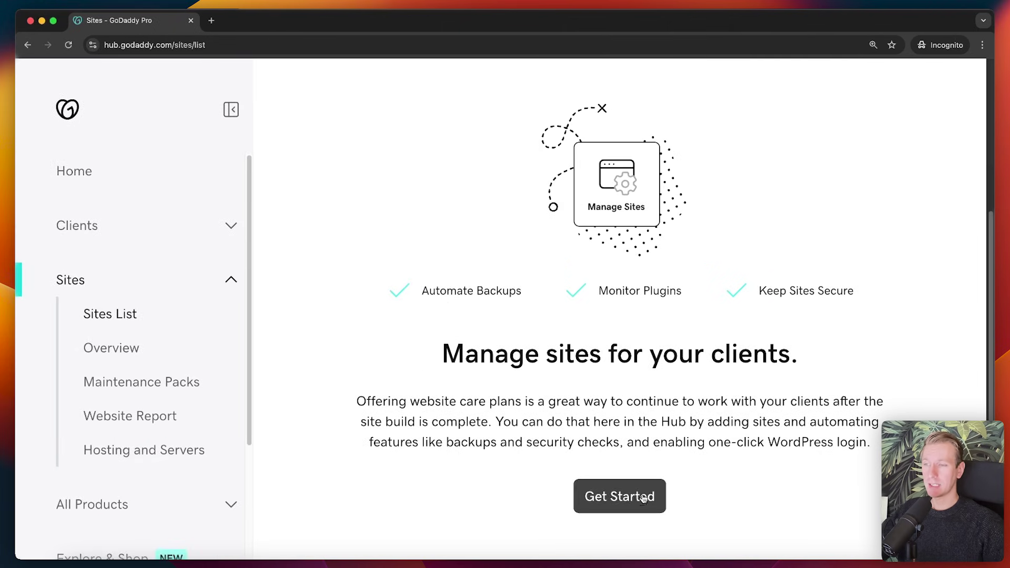
pyautogui.click(591, 497)
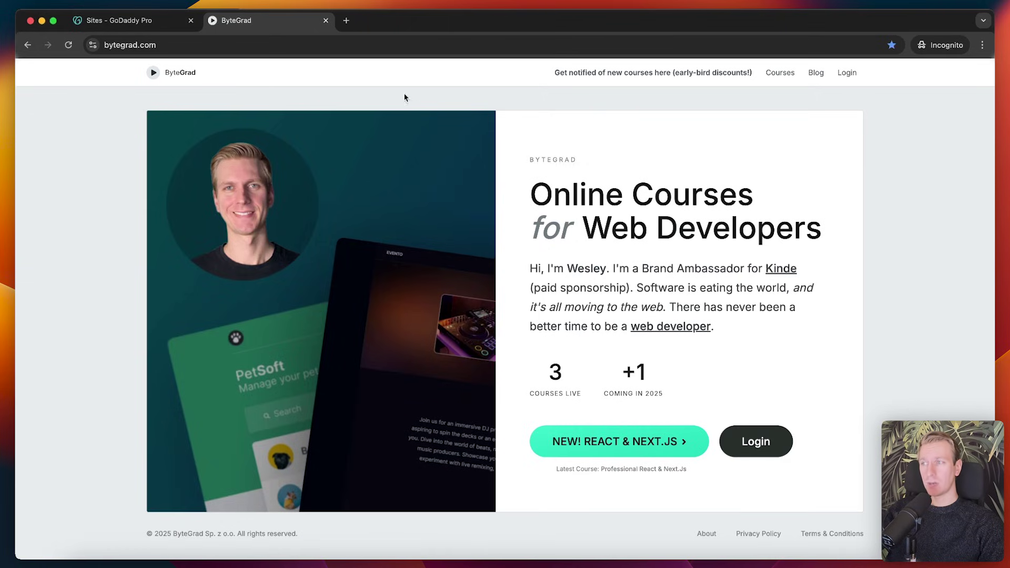
pyautogui.click(326, 22)
pyautogui.click(916, 145)
pyautogui.write('https://b')
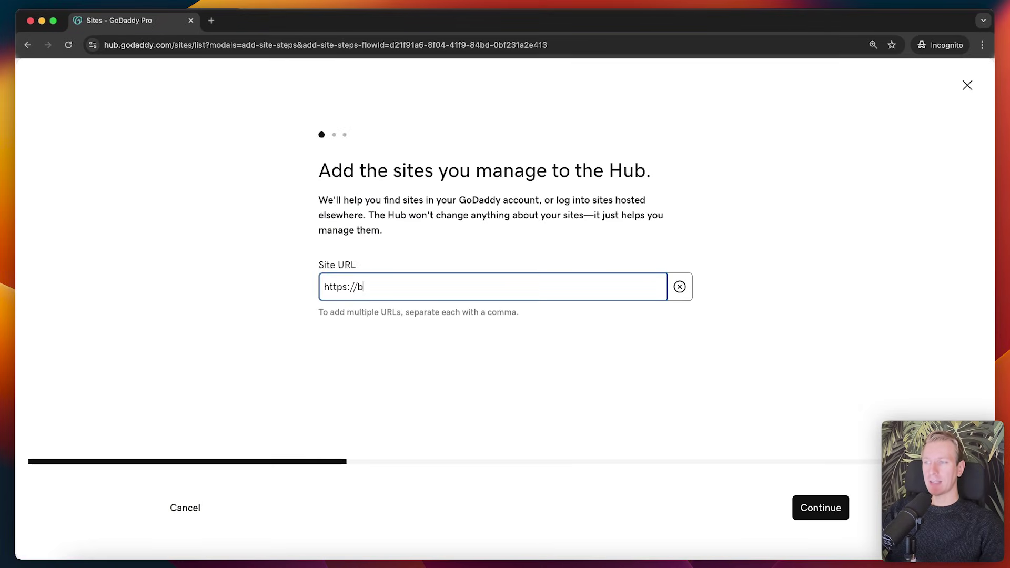
pyautogui.write('ytegrad.com')
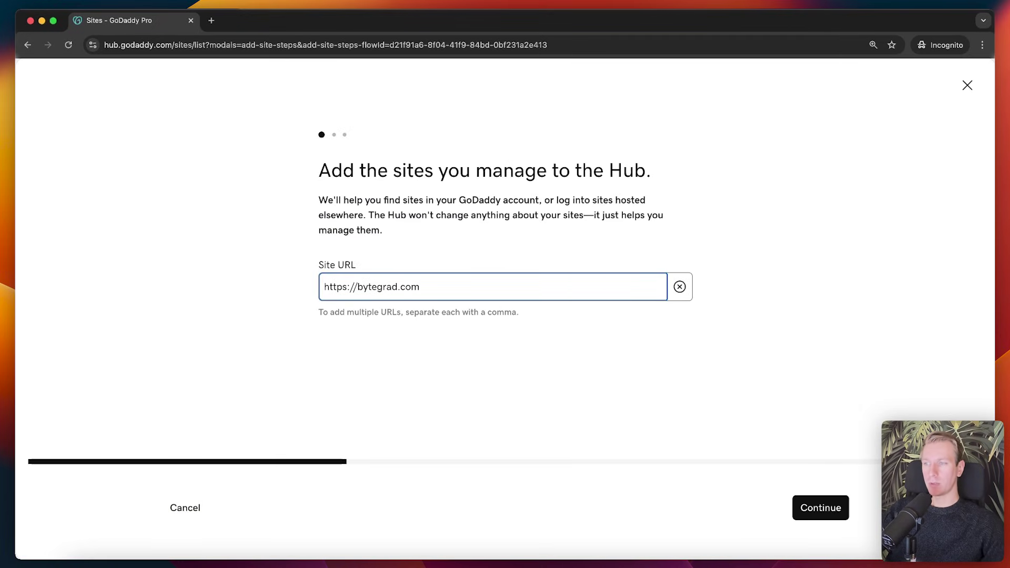
pyautogui.click(811, 505)
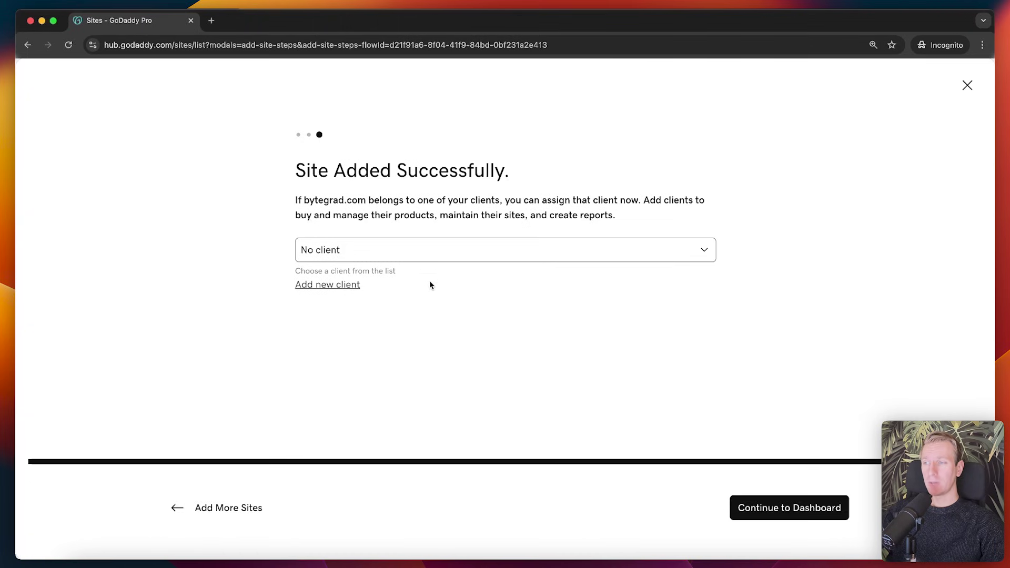
# Continue to the new bytegrad.com dashboard, then go back to the Sites list.
pyautogui.press('super+equal')
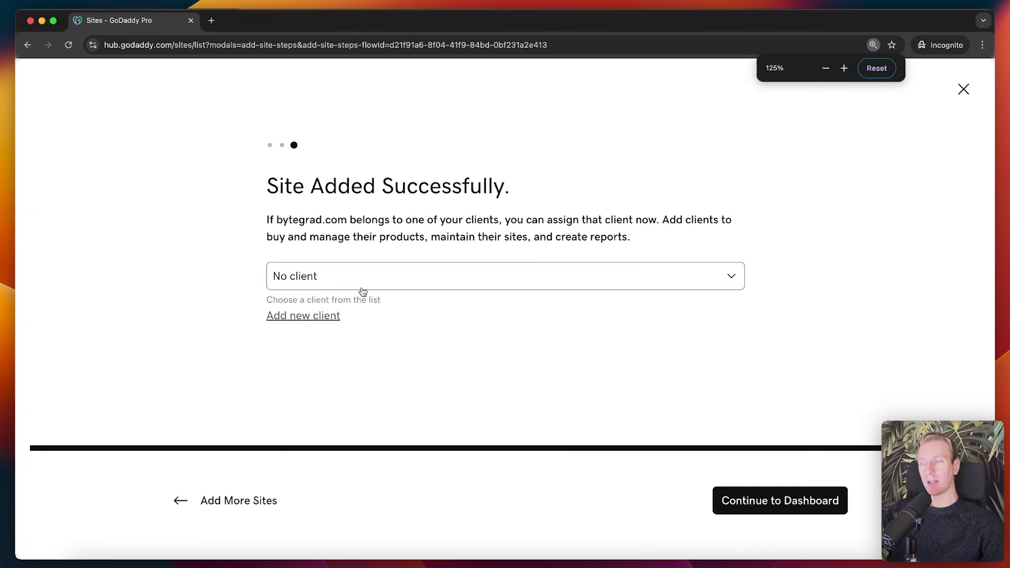
pyautogui.click(745, 508)
pyautogui.press('super+minus')
pyautogui.moveTo(73, 233)
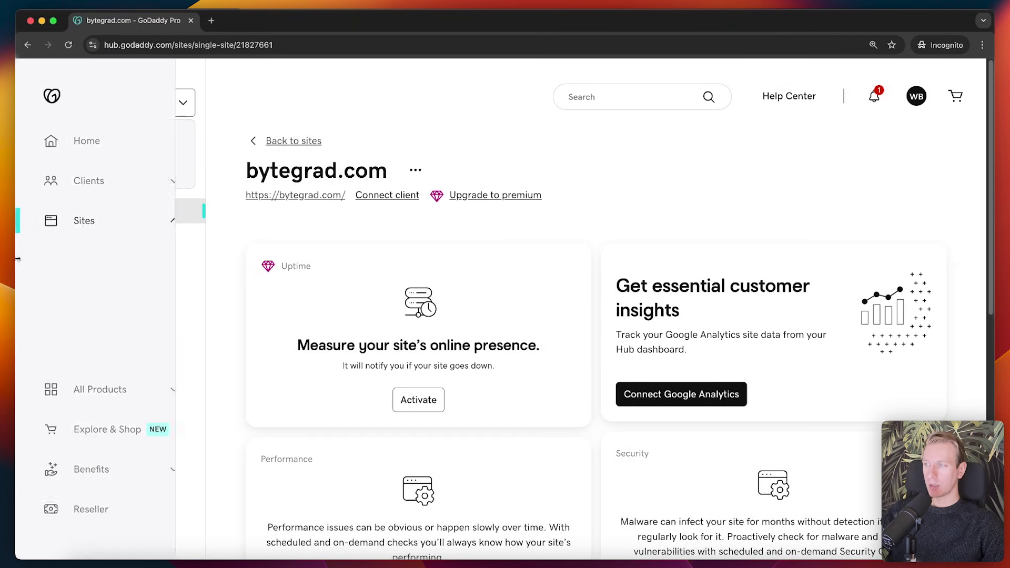
pyautogui.click(84, 250)
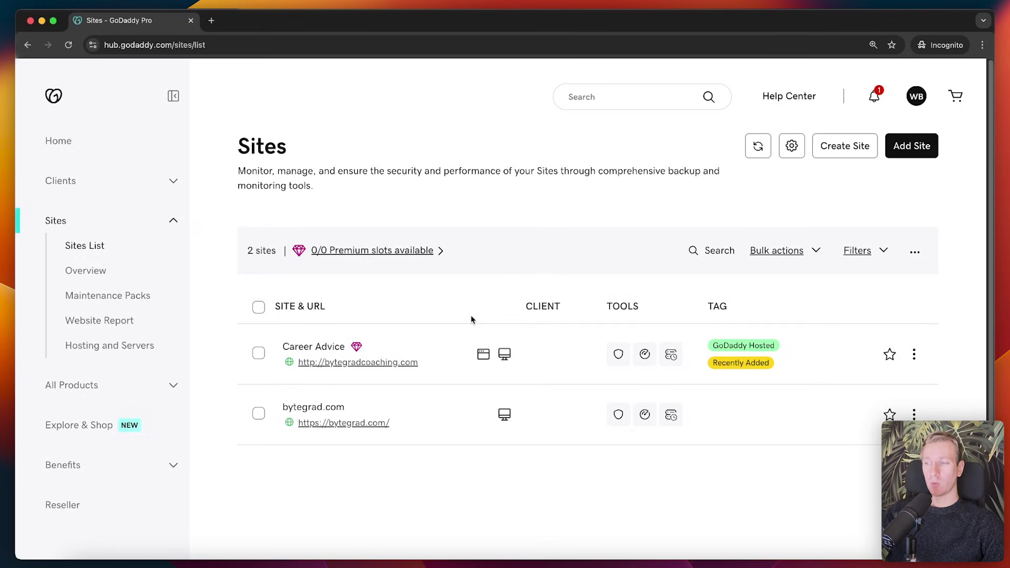
pyautogui.press('super+plus')
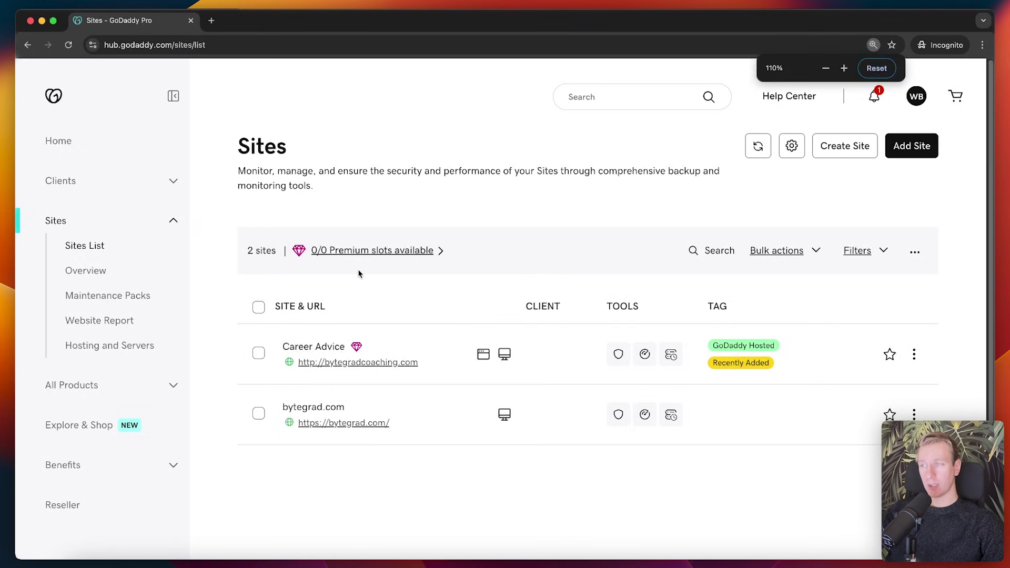
pyautogui.click(504, 355)
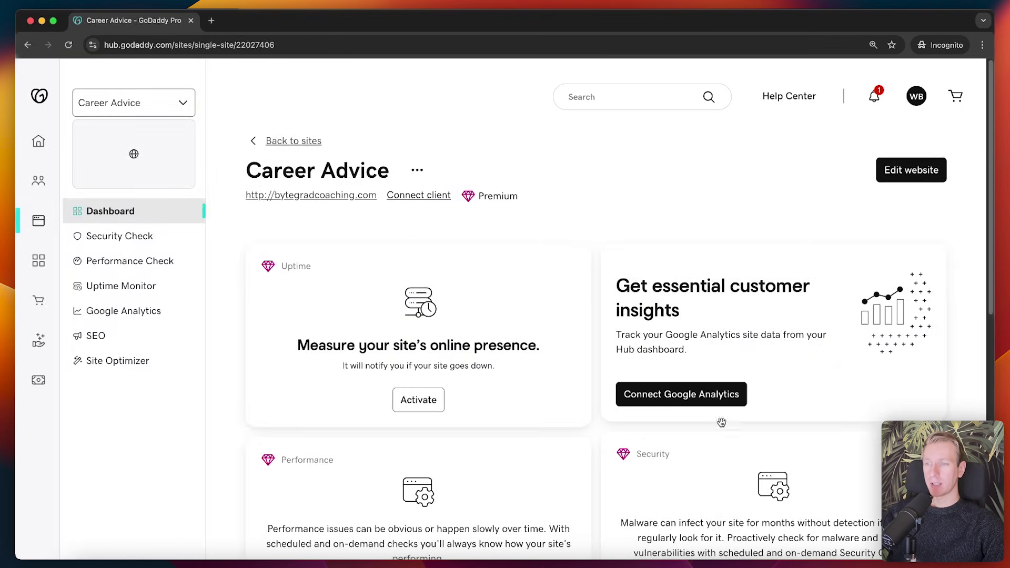
pyautogui.press('super+bracketleft')
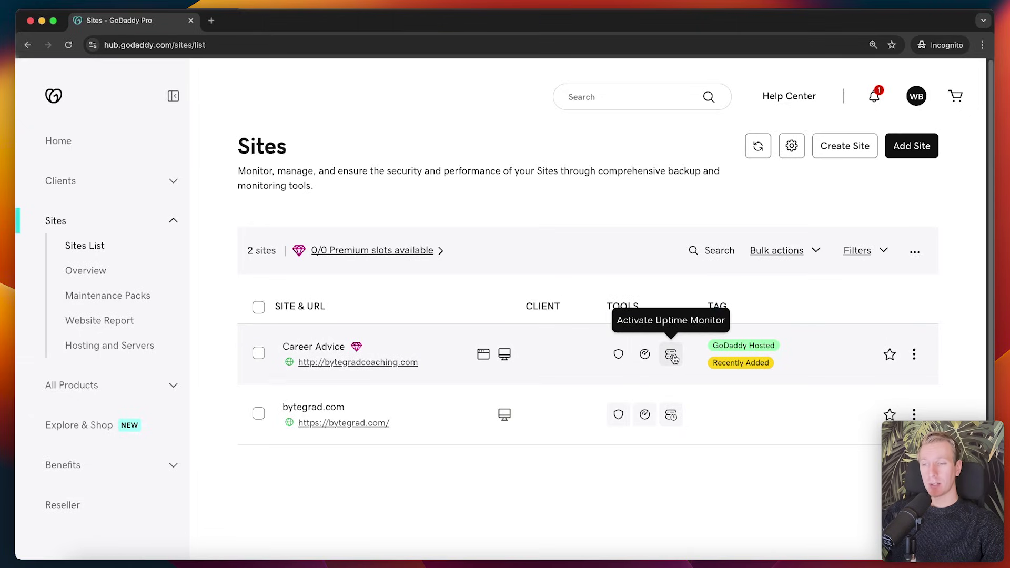
# Activate uptime monitoring for Career Advice and decline the bytegrad.com upgrade offer.
pyautogui.click(672, 357)
pyautogui.click(311, 408)
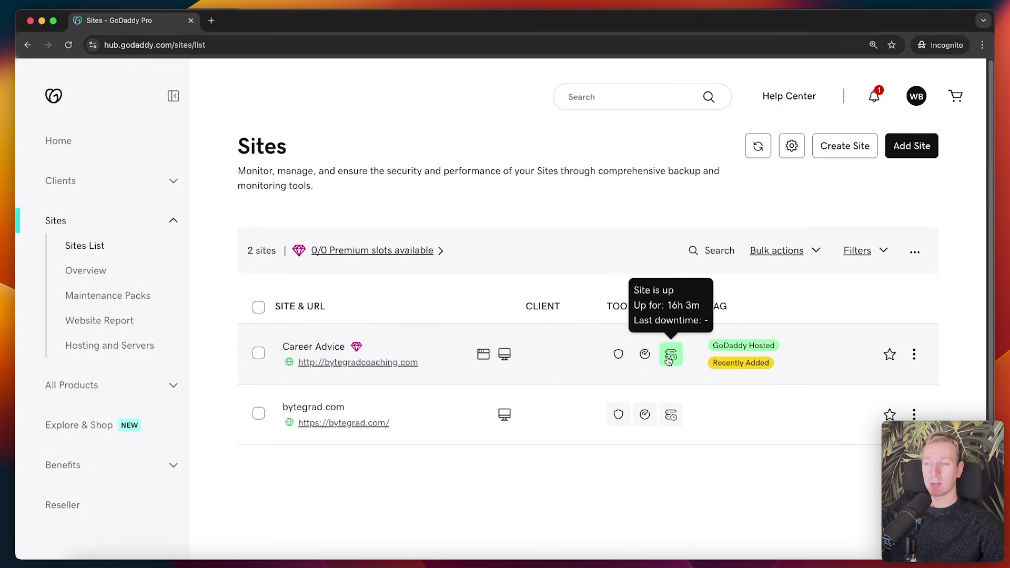
pyautogui.click(677, 419)
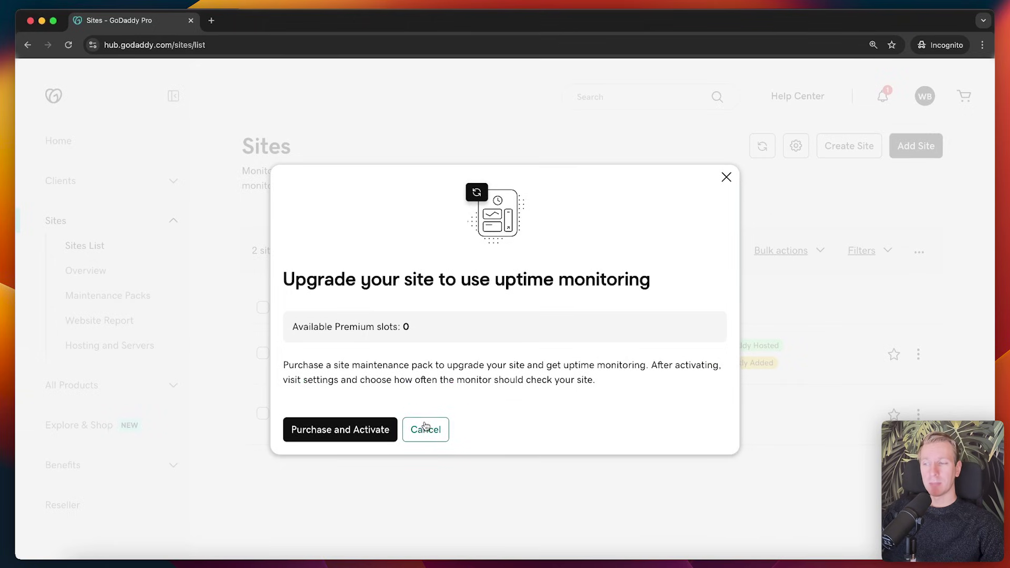
pyautogui.click(424, 429)
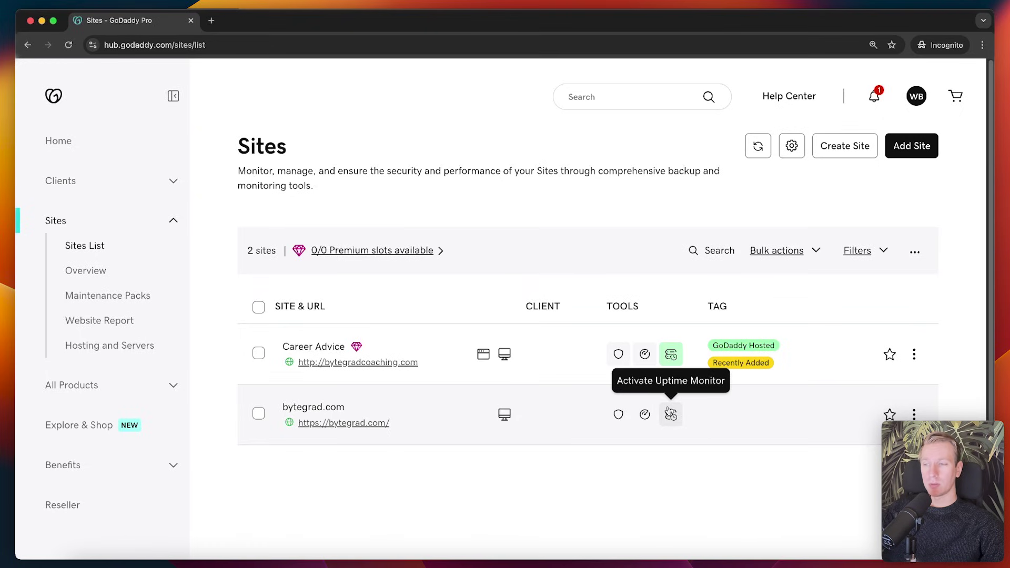
pyautogui.moveTo(356, 349)
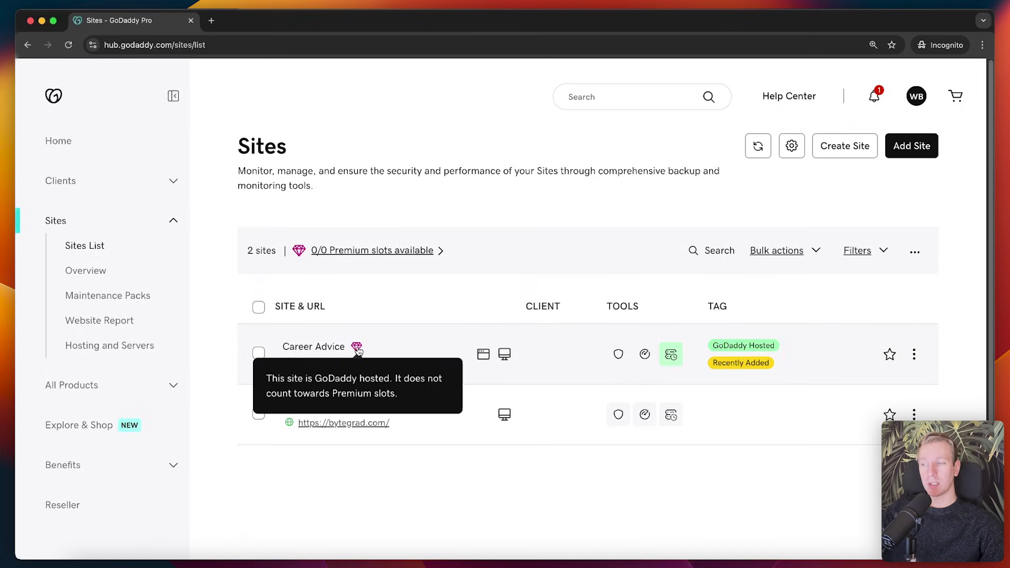
# Activate performance checks and security checks for Career Advice.
pyautogui.click(646, 354)
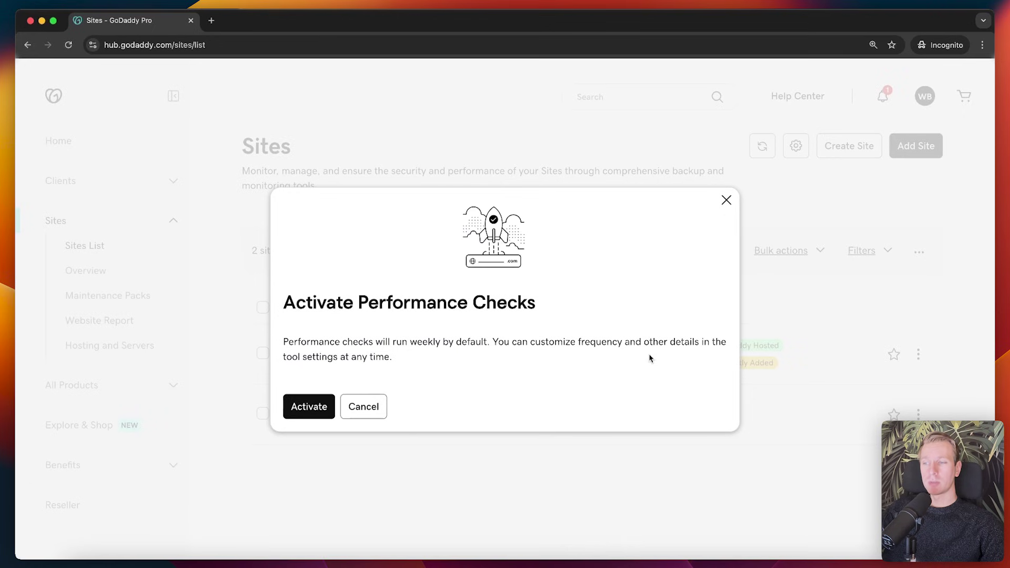
pyautogui.click(309, 406)
pyautogui.click(619, 356)
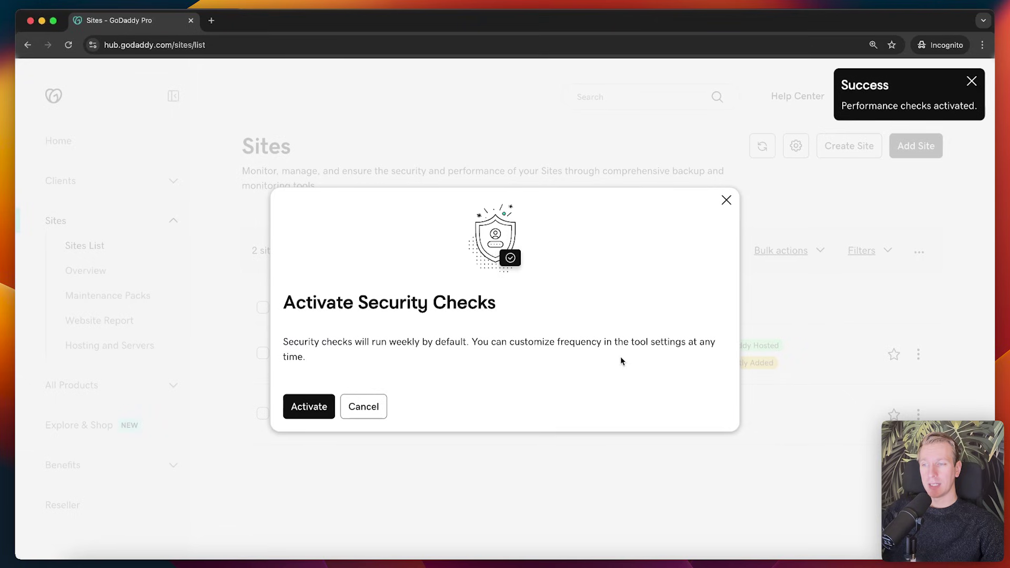
pyautogui.click(309, 407)
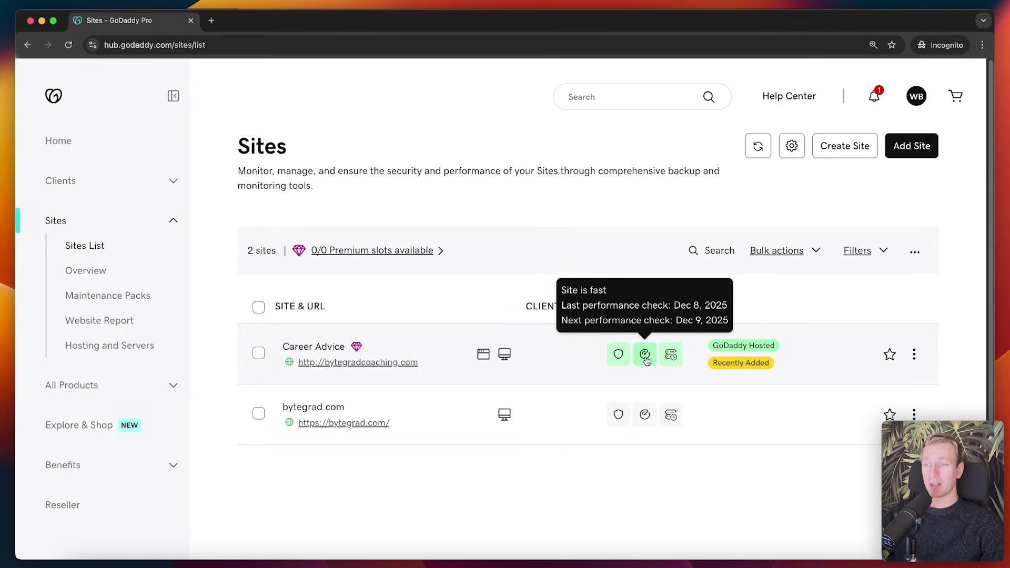
# Open the Career Advice site dashboard and look through it.
pyautogui.click(559, 356)
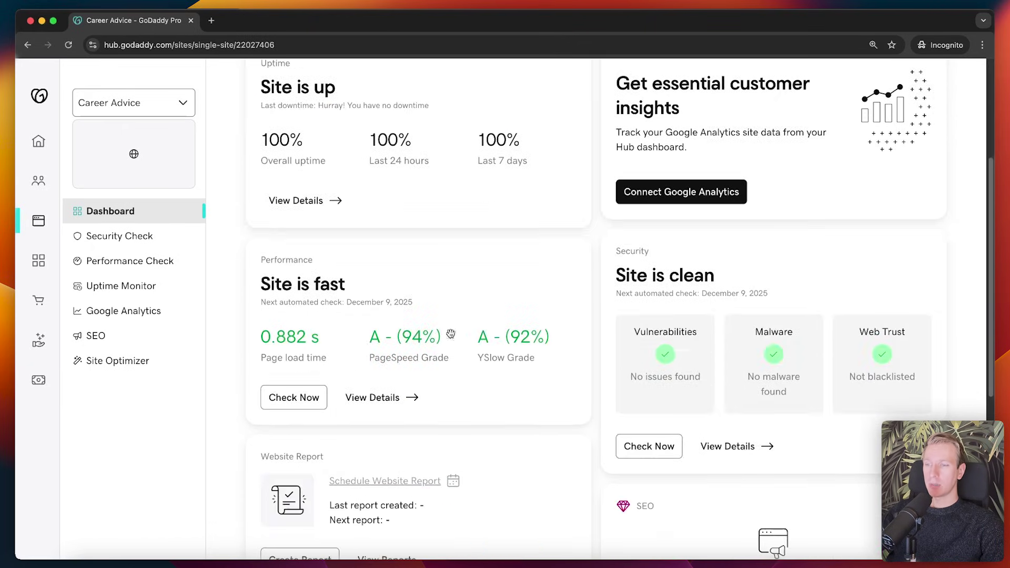
pyautogui.scroll(4, 619, 371)
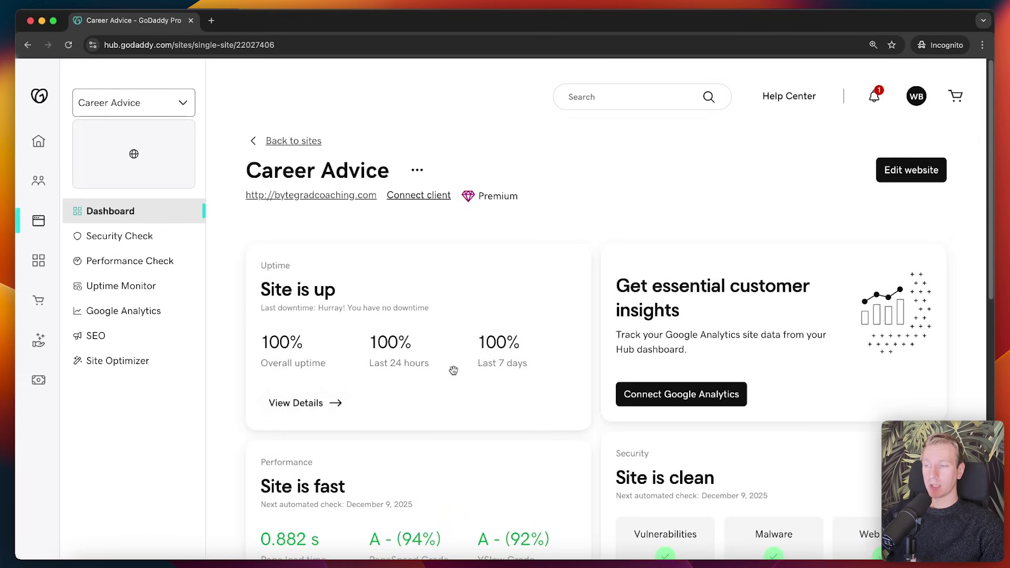
pyautogui.scroll(-4, 453, 370)
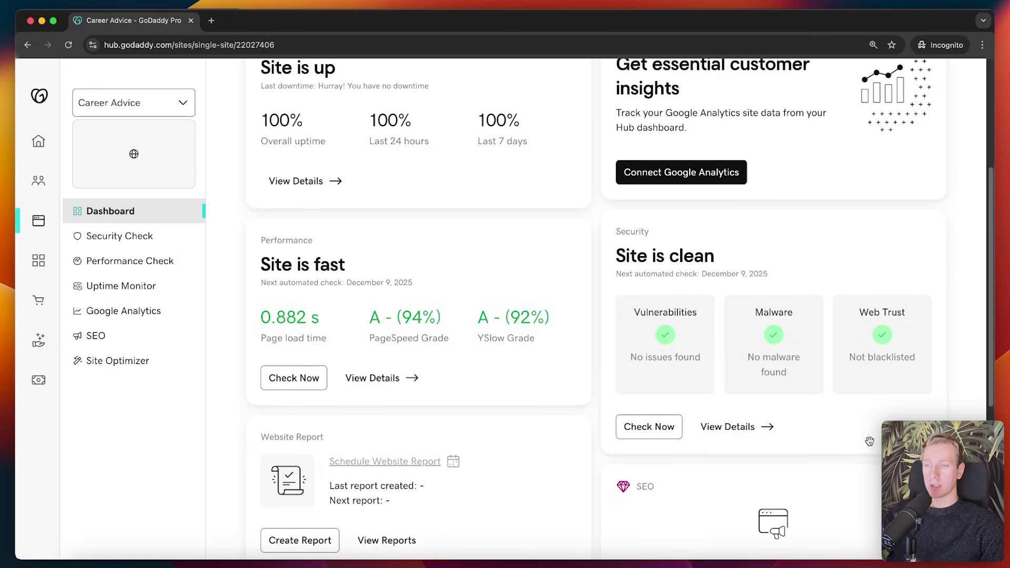
pyautogui.scroll(4, 804, 323)
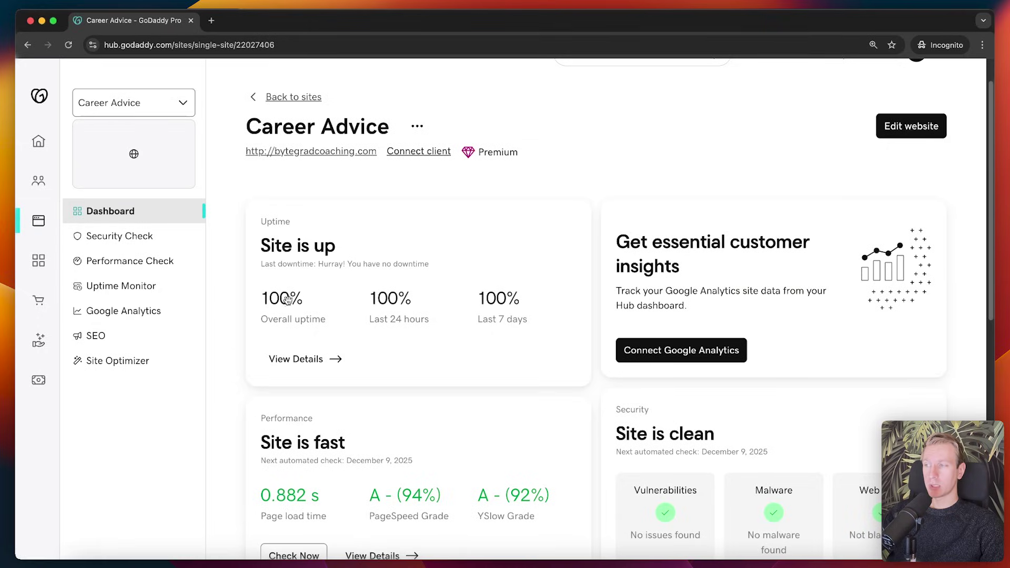
# Open the Uptime Monitor settings and toggle keyword monitoring on, then back off.
pyautogui.click(140, 287)
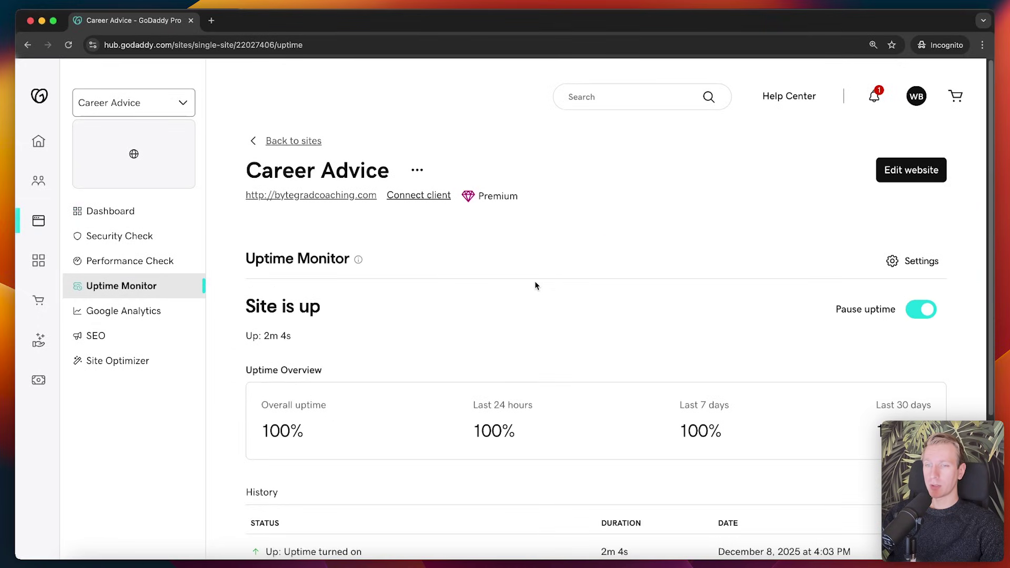
pyautogui.scroll(-3, 535, 281)
pyautogui.scroll(5, 497, 331)
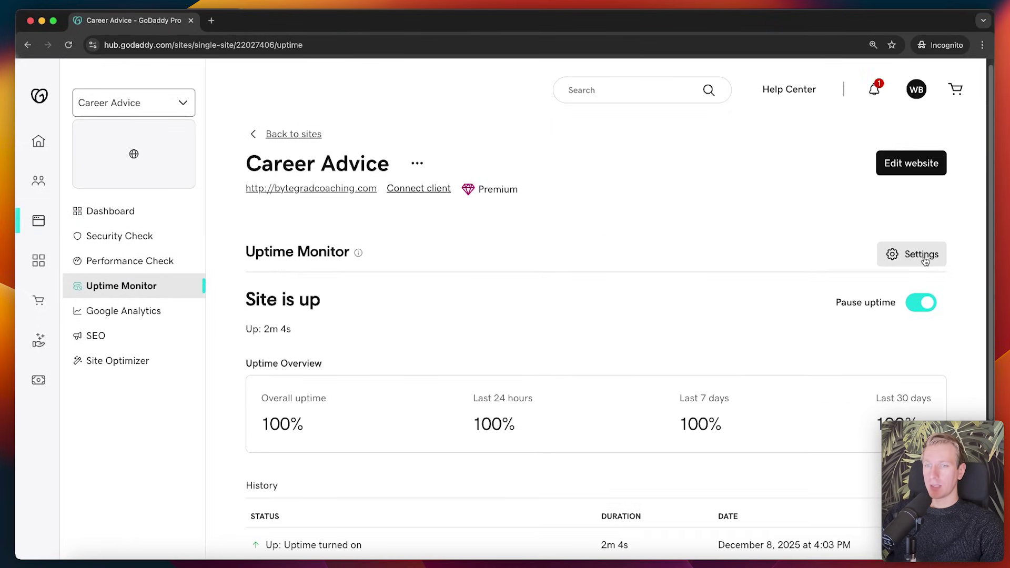
pyautogui.click(926, 256)
pyautogui.scroll(-2, 552, 313)
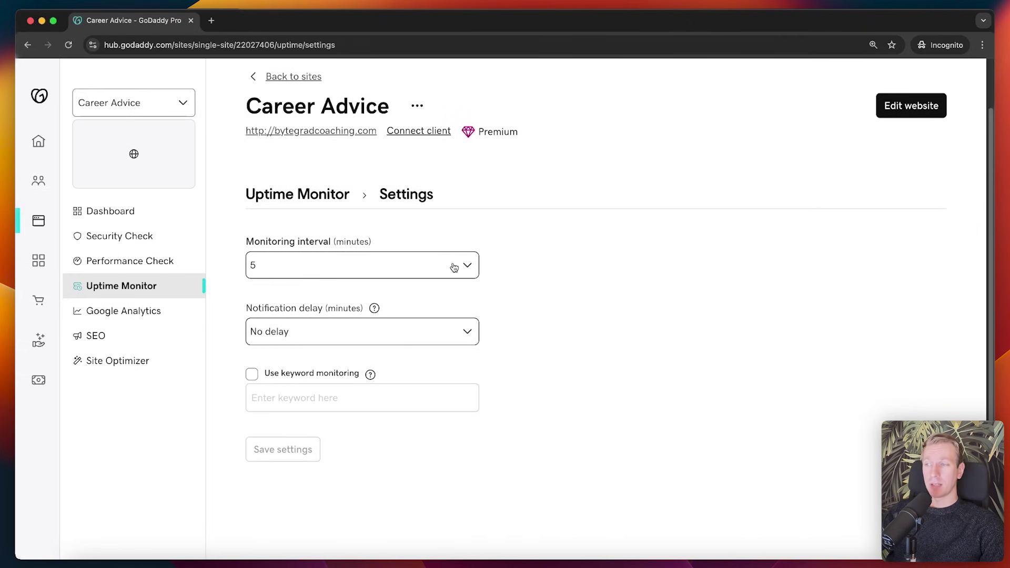
pyautogui.click(368, 375)
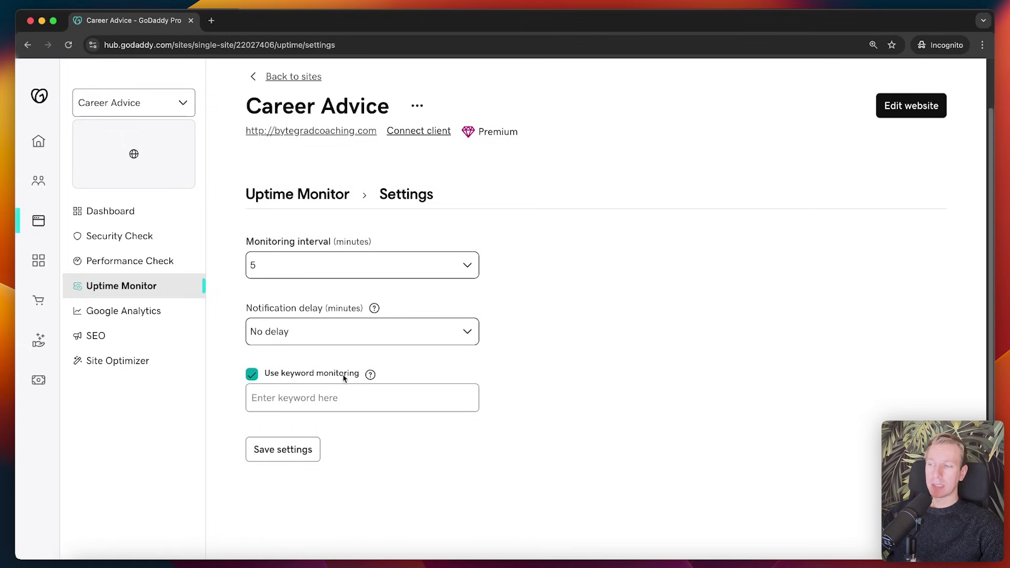
pyautogui.click(343, 378)
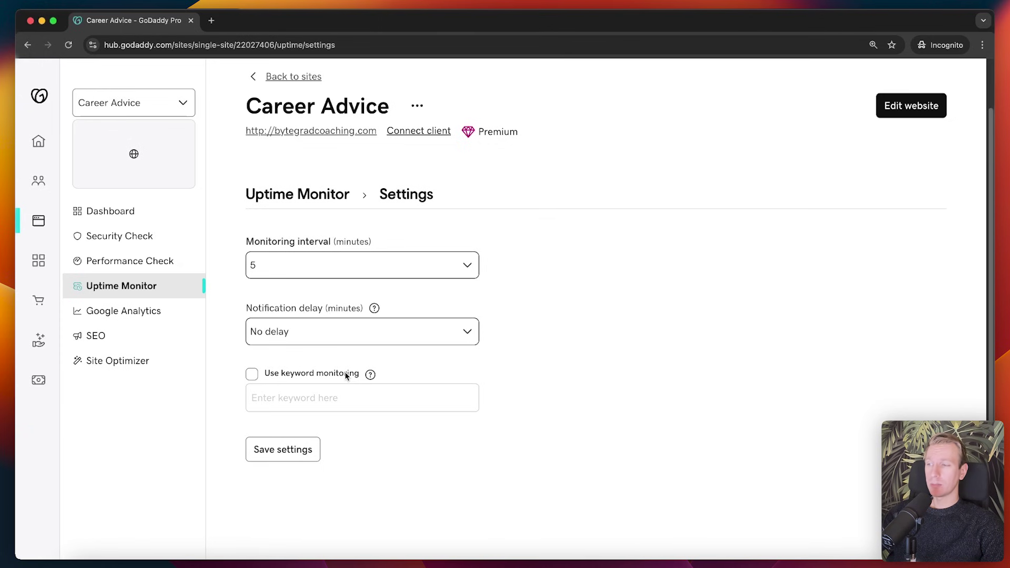
# Review Career Advice's Performance Check results, then move on to its Google Analytics page.
pyautogui.click(130, 261)
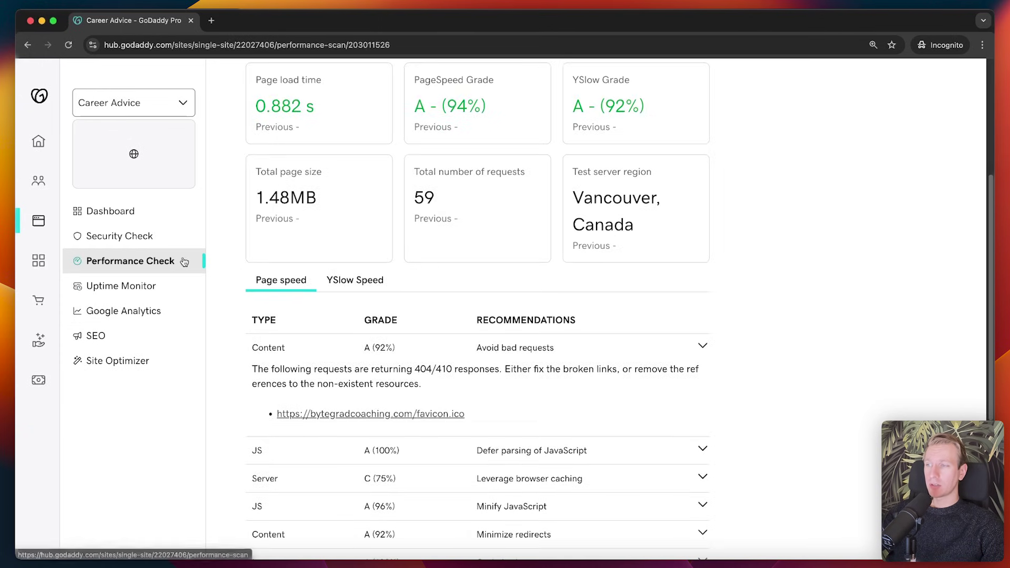
pyautogui.scroll(1, 841, 240)
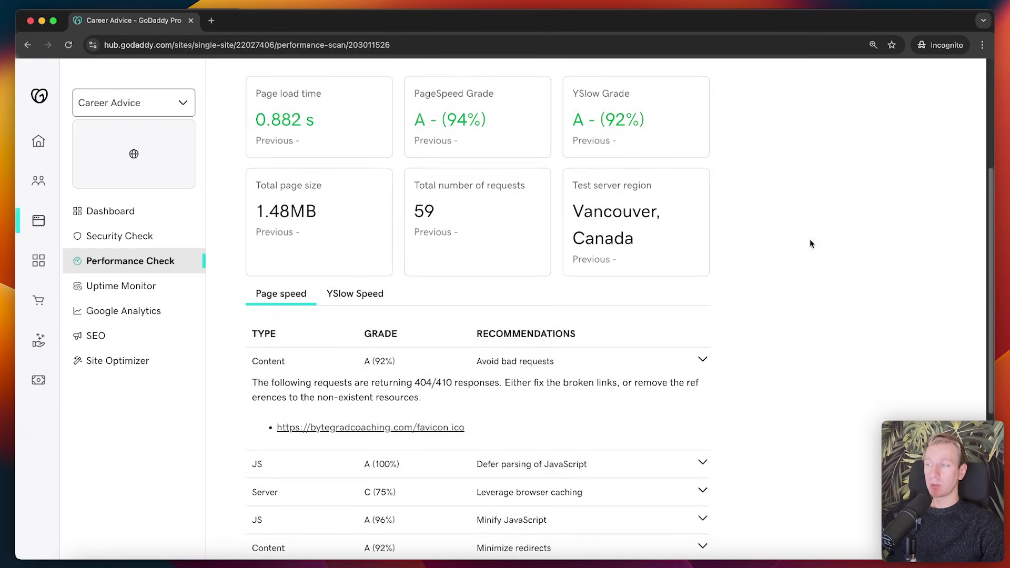
pyautogui.scroll(-5, 816, 242)
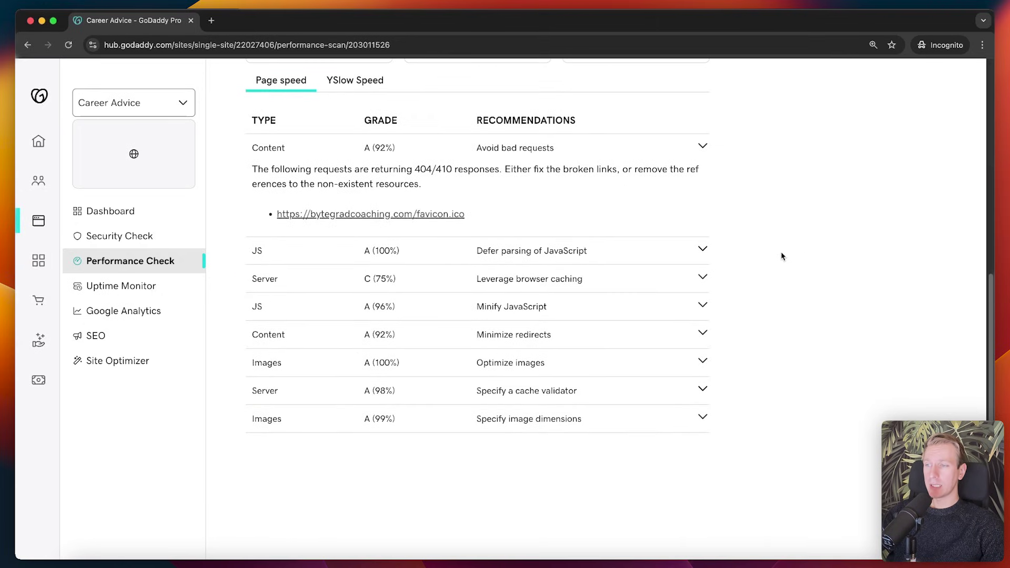
pyautogui.scroll(5, 760, 263)
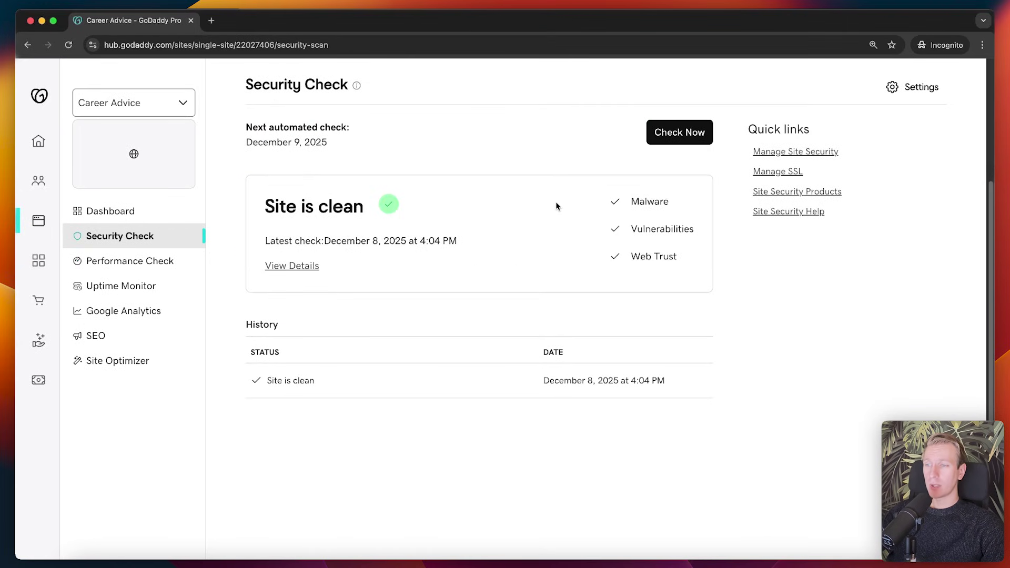
pyautogui.click(144, 313)
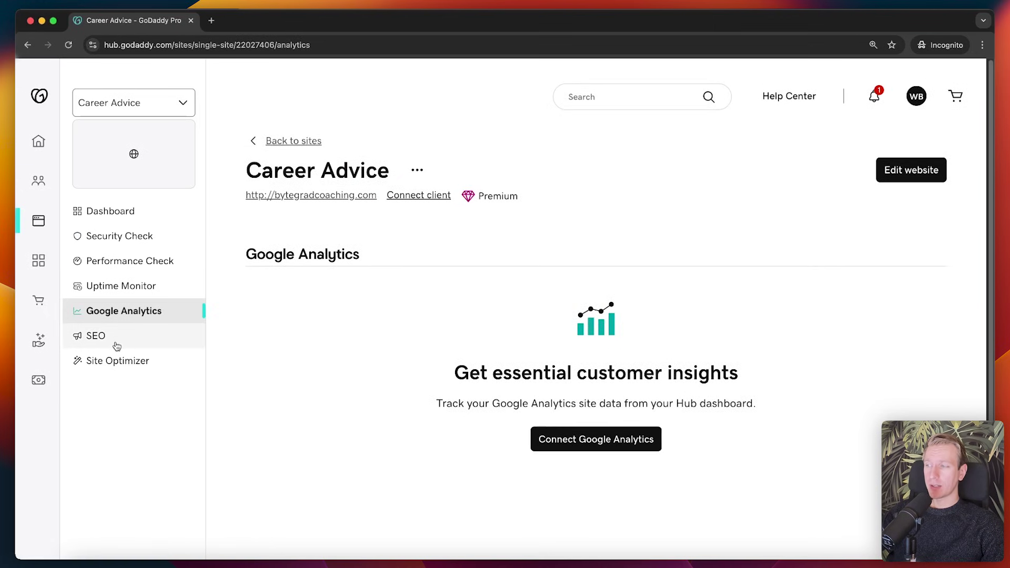
# Activate SEO for Career Advice and add the keyword 'career coaching'.
pyautogui.click(88, 340)
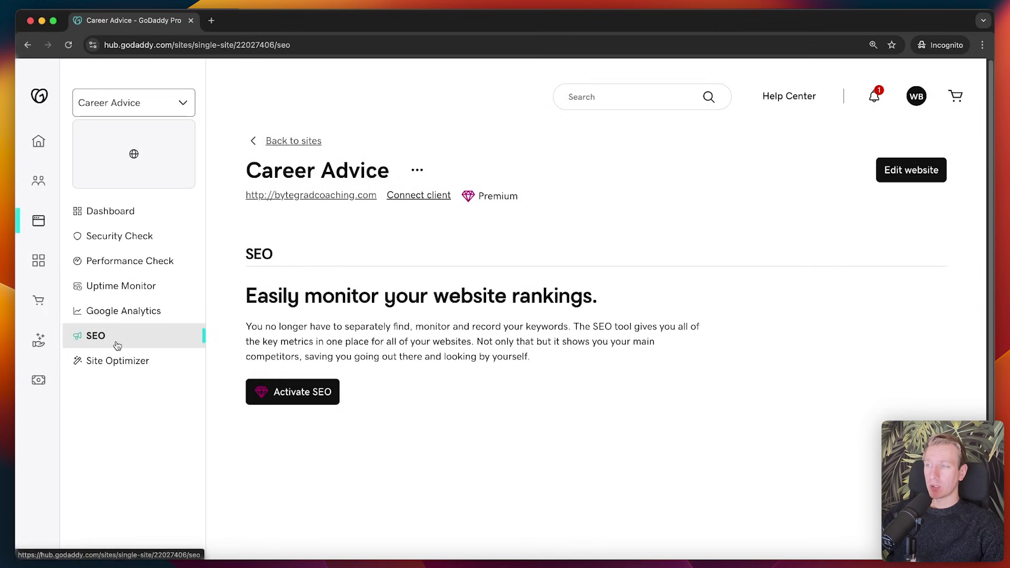
pyautogui.click(288, 402)
pyautogui.click(394, 384)
pyautogui.write('career')
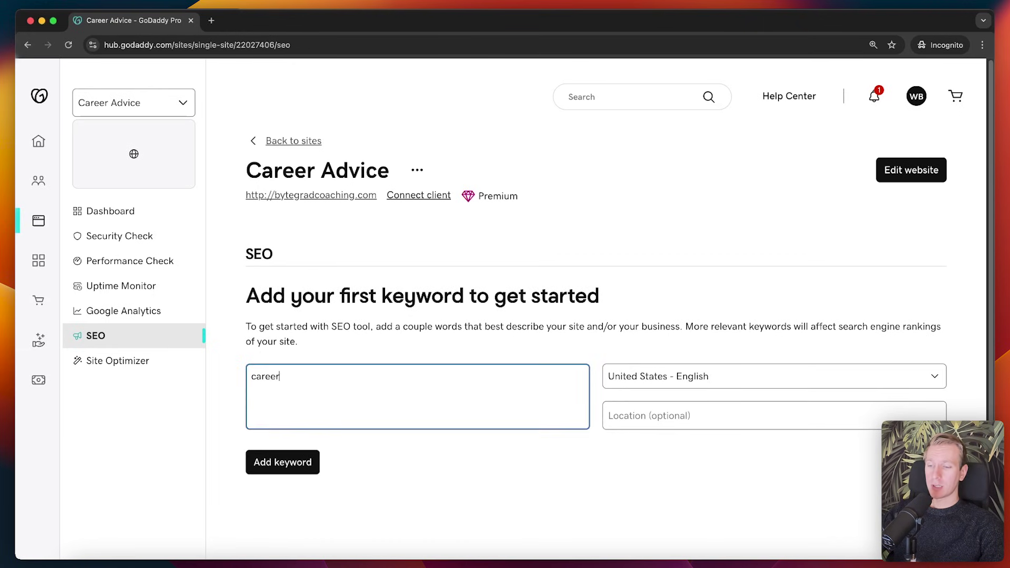
pyautogui.press('super+equal')
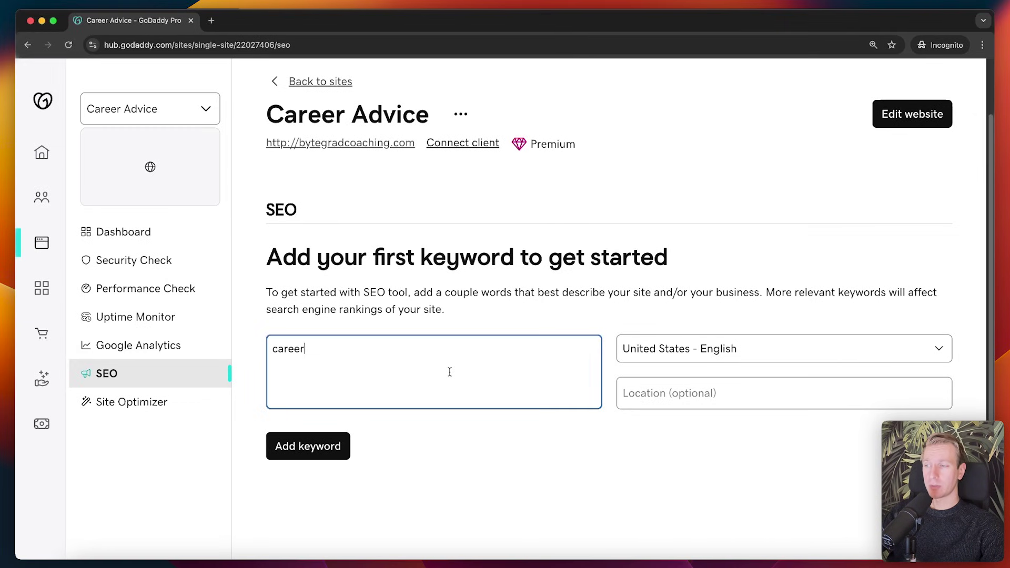
pyautogui.scroll(-1, 450, 372)
pyautogui.press('BackSpace')
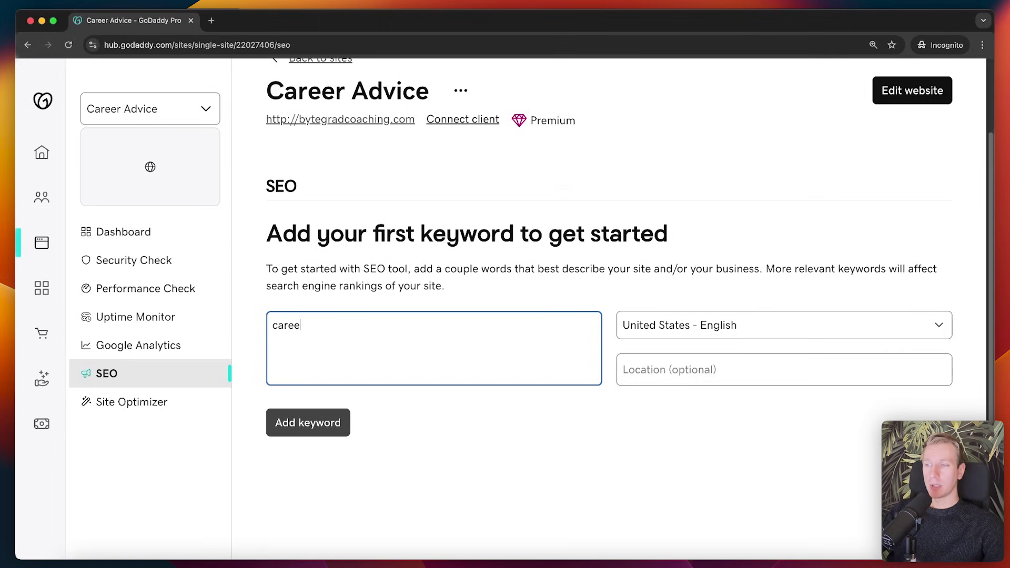
pyautogui.write('r coaching')
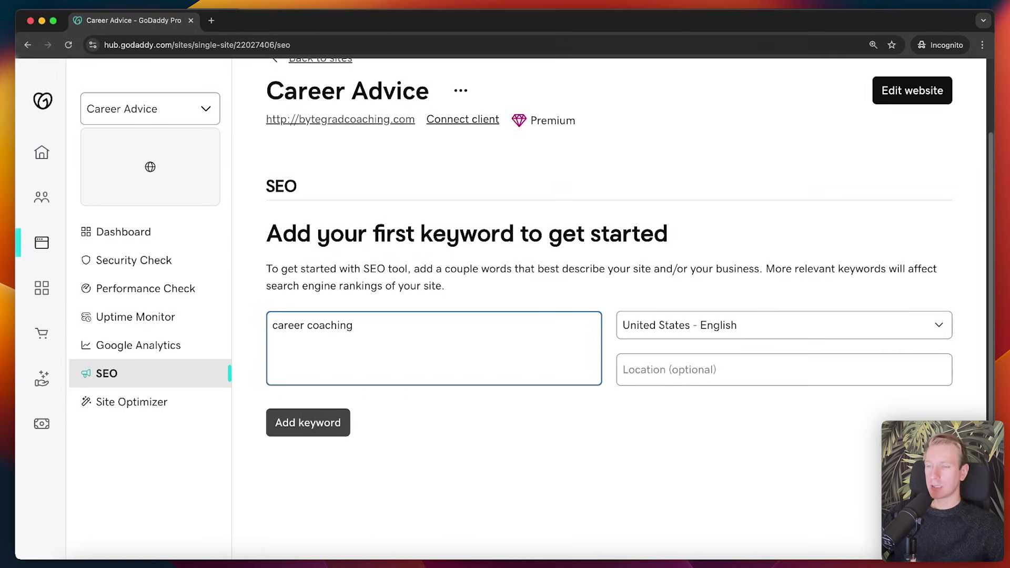
pyautogui.click(340, 424)
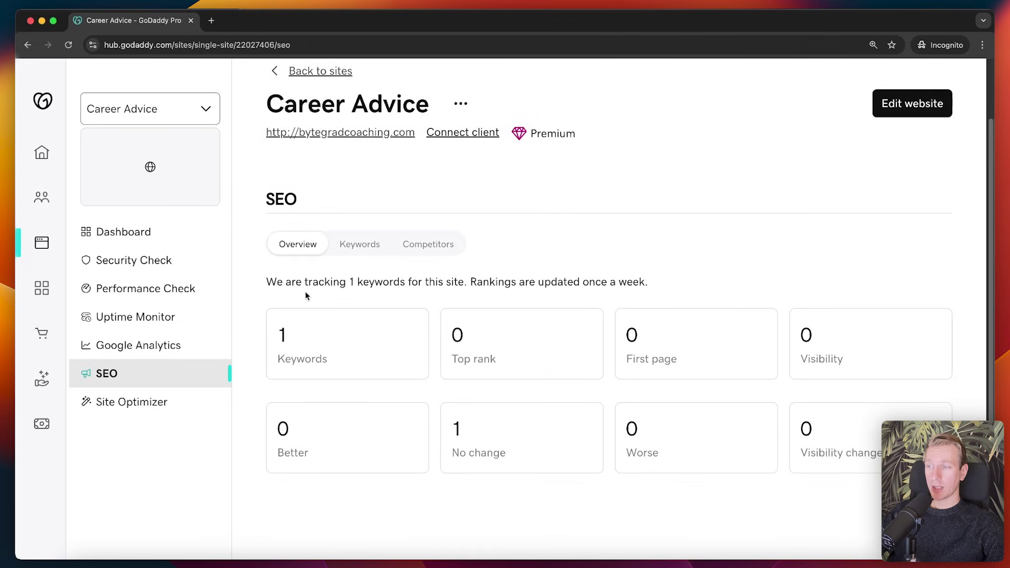
# View the Keywords tab listing the tracked keyword.
pyautogui.click(348, 244)
pyautogui.hscroll(5, 393, 419)
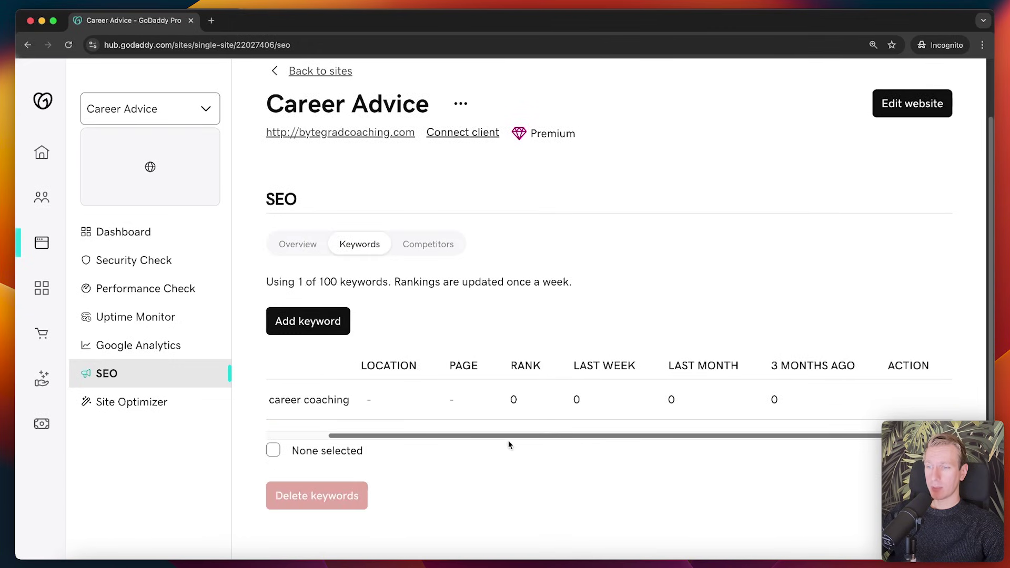
pyautogui.hscroll(-5, 604, 442)
pyautogui.scroll(-3, 513, 257)
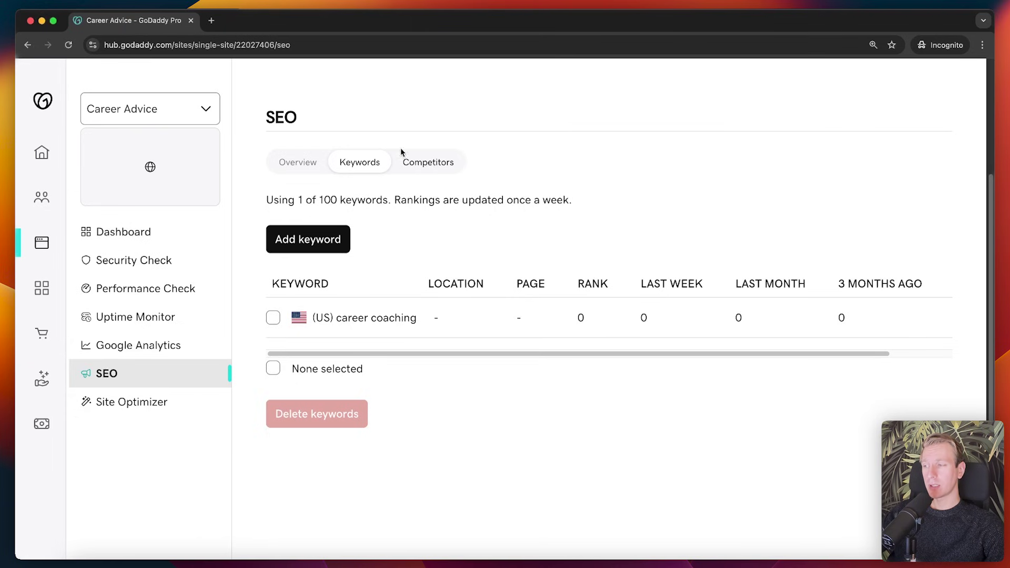
# Open the Site Optimizer and scroll through its page list.
pyautogui.click(150, 403)
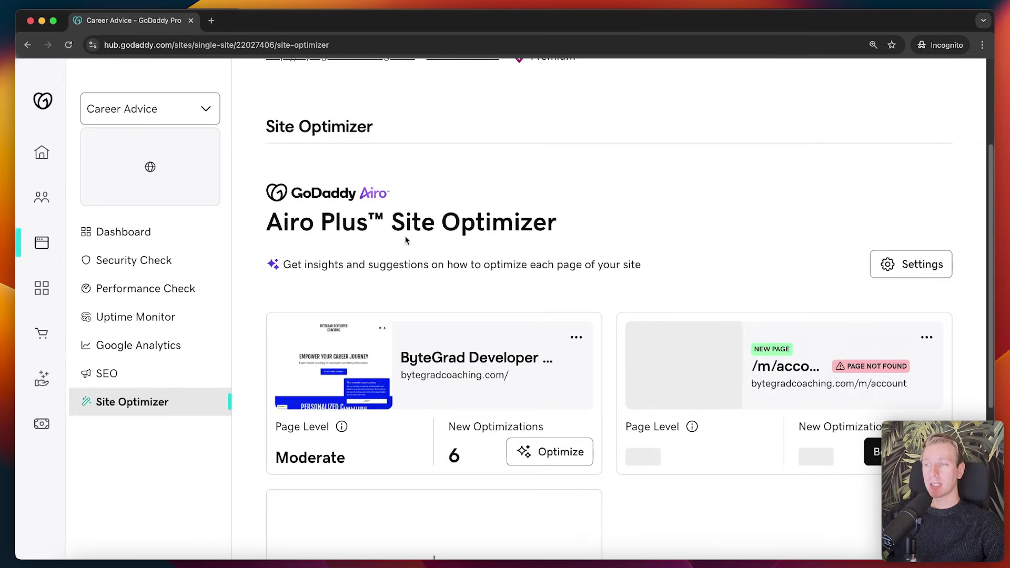
pyautogui.scroll(-2, 537, 225)
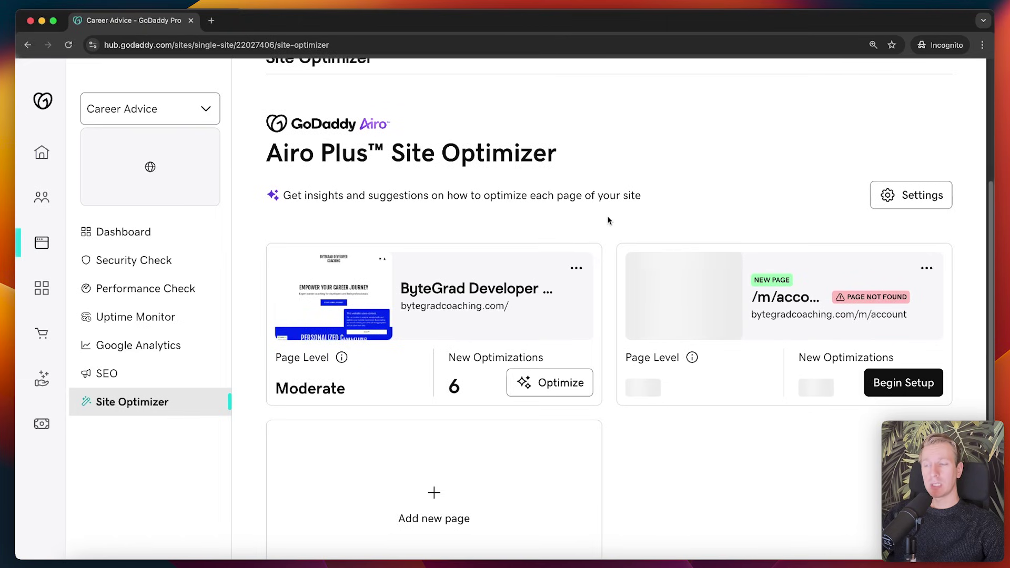
pyautogui.scroll(-2, 484, 303)
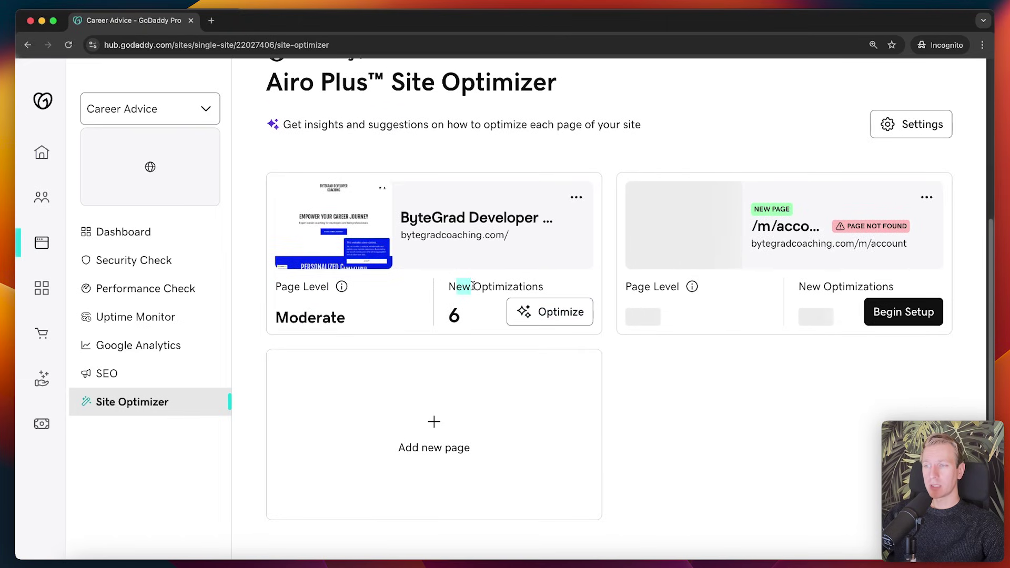
pyautogui.scroll(-4, 479, 321)
pyautogui.scroll(5, 484, 316)
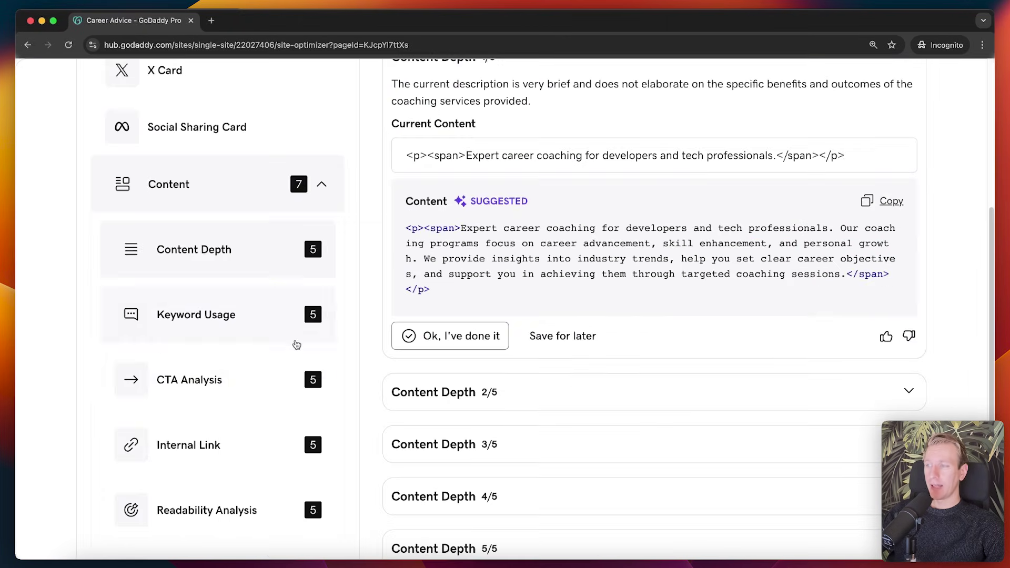
# Review the ByteGrad home page's current and suggested replacement descriptions.
pyautogui.click(416, 344)
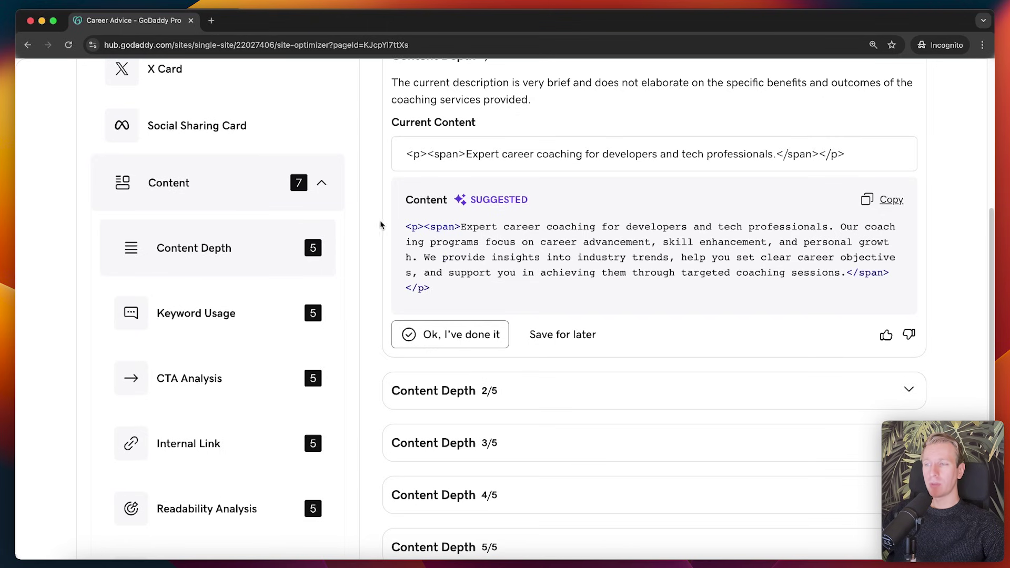
pyautogui.scroll(-1, 322, 312)
pyautogui.scroll(1, 340, 302)
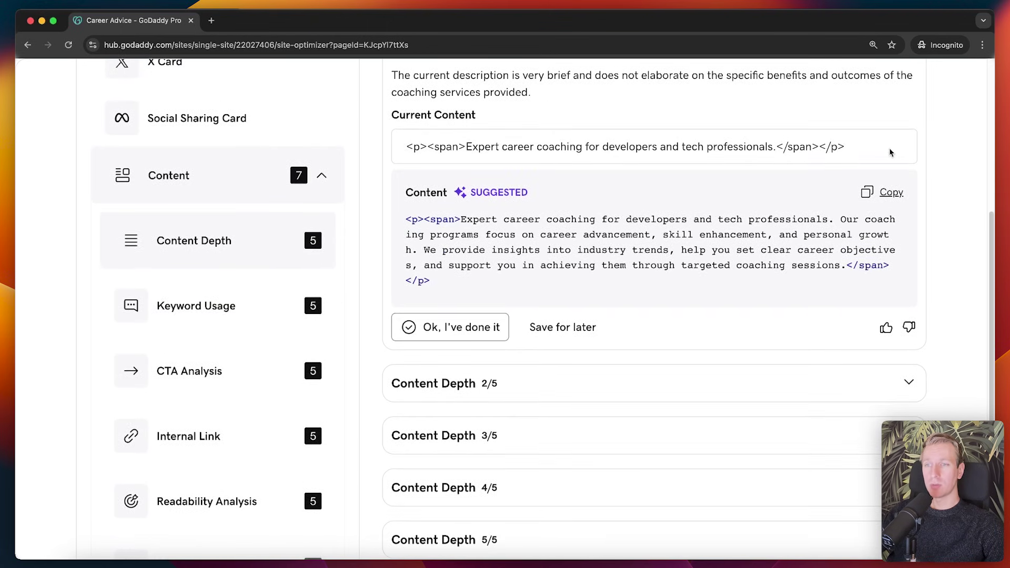
pyautogui.moveTo(707, 148); pyautogui.dragTo(544, 147)
pyautogui.click(544, 147)
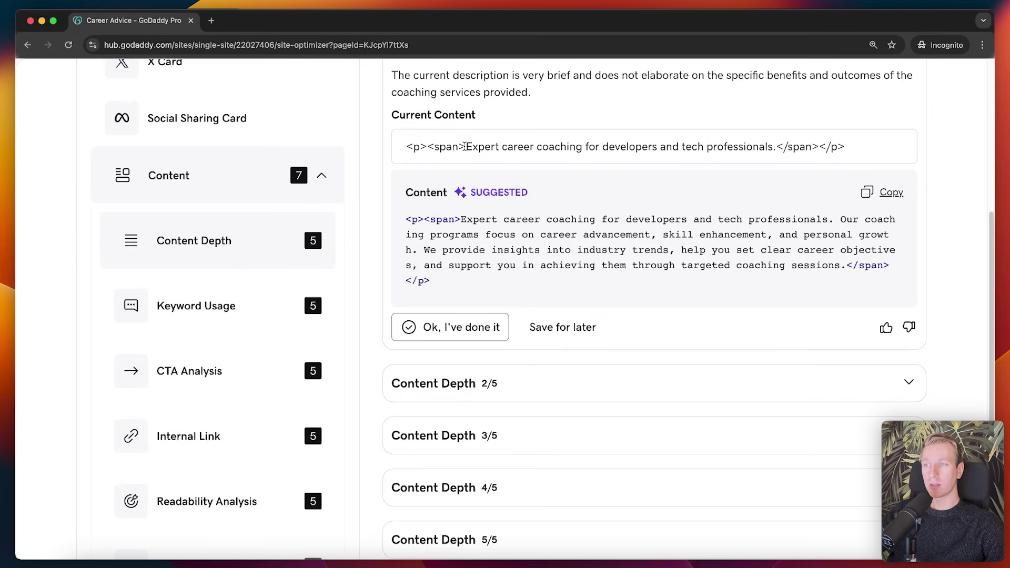
pyautogui.moveTo(466, 148); pyautogui.dragTo(778, 146)
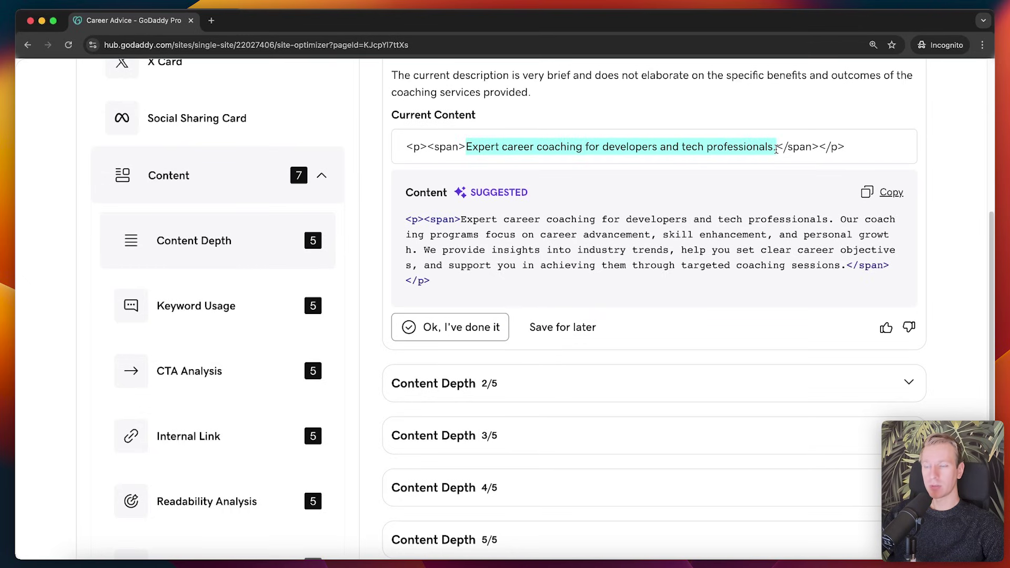
pyautogui.moveTo(461, 220); pyautogui.dragTo(845, 269)
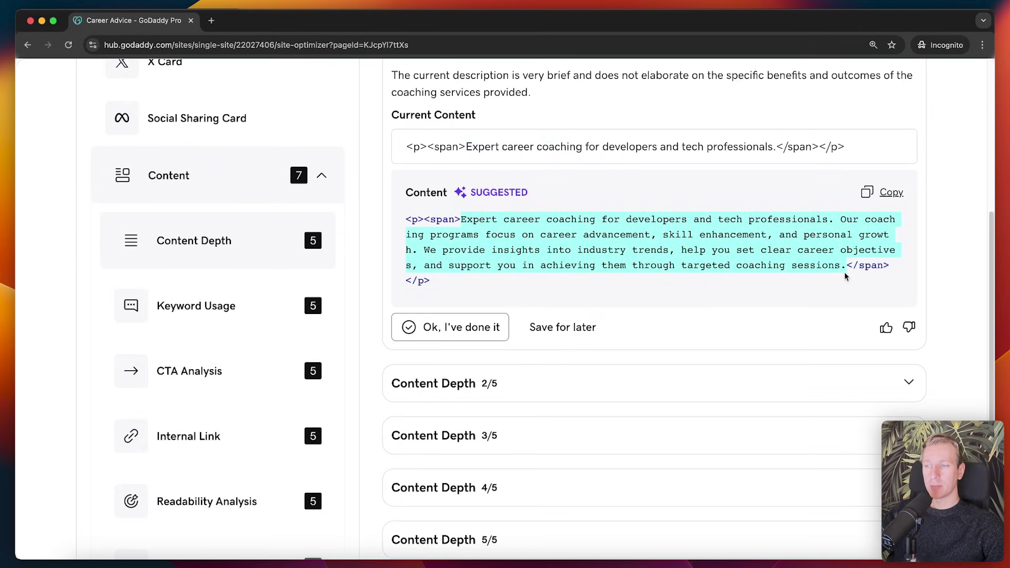
pyautogui.click(845, 274)
# Check the Keyword Usage and CTA Analysis suggestions, then leave the Site Optimizer.
pyautogui.click(278, 322)
pyautogui.click(528, 291)
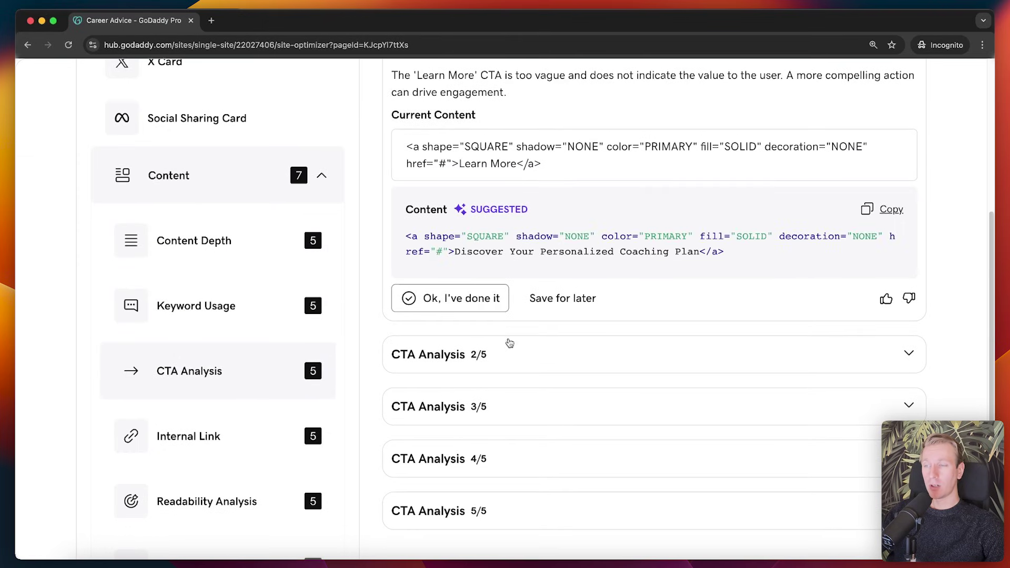
pyautogui.scroll(-1, 636, 325)
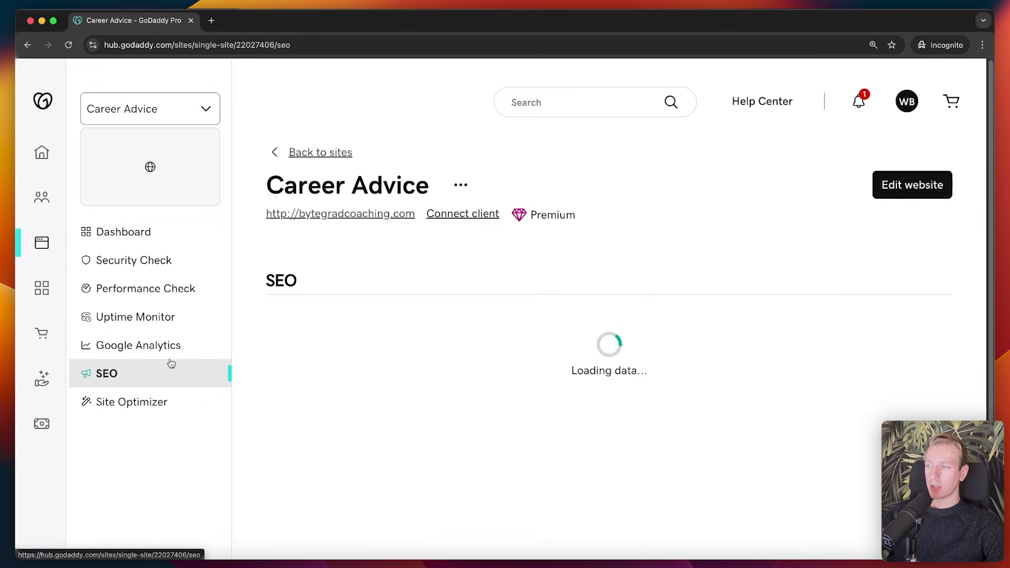
pyautogui.click(158, 345)
# Return to the Sites list and activate backups for Developer Career Advice.
pyautogui.click(158, 288)
pyautogui.click(150, 232)
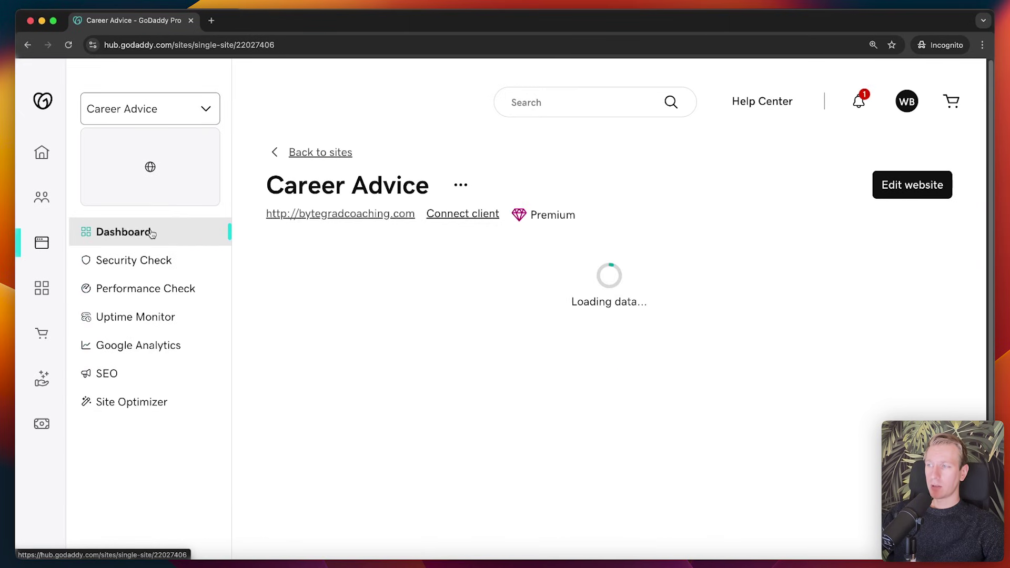
pyautogui.click(317, 151)
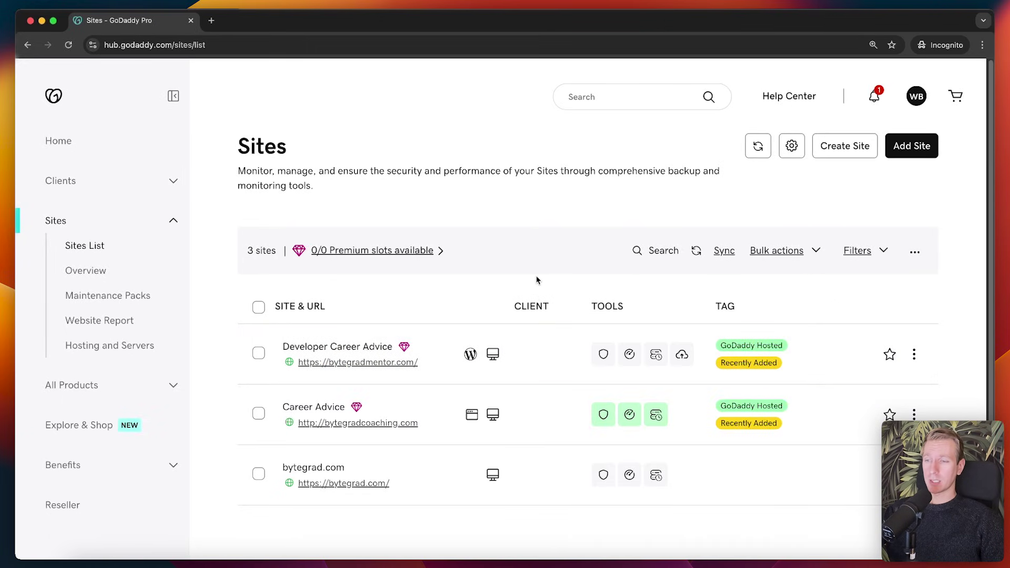
pyautogui.click(686, 355)
pyautogui.click(309, 406)
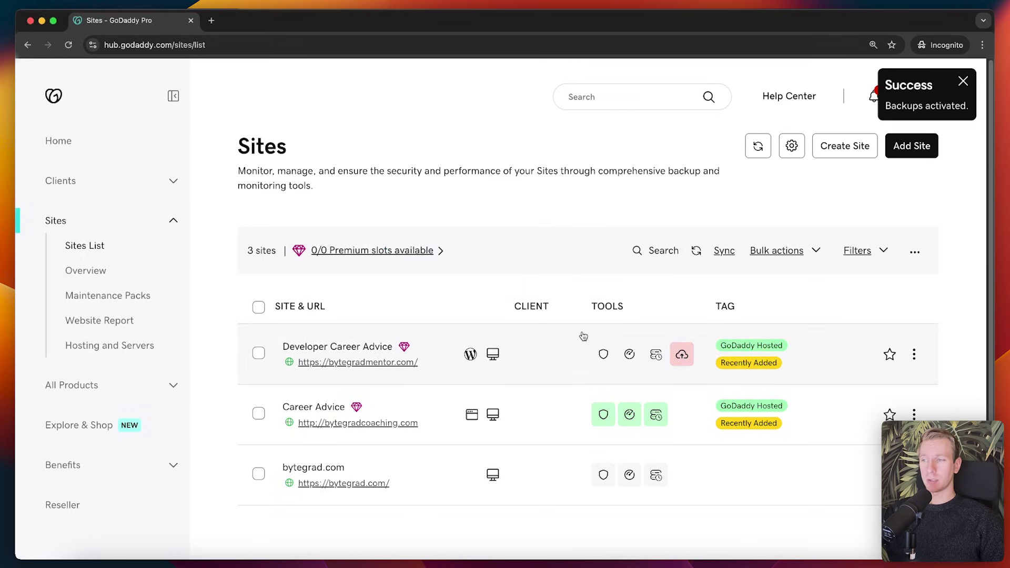
pyautogui.click(683, 356)
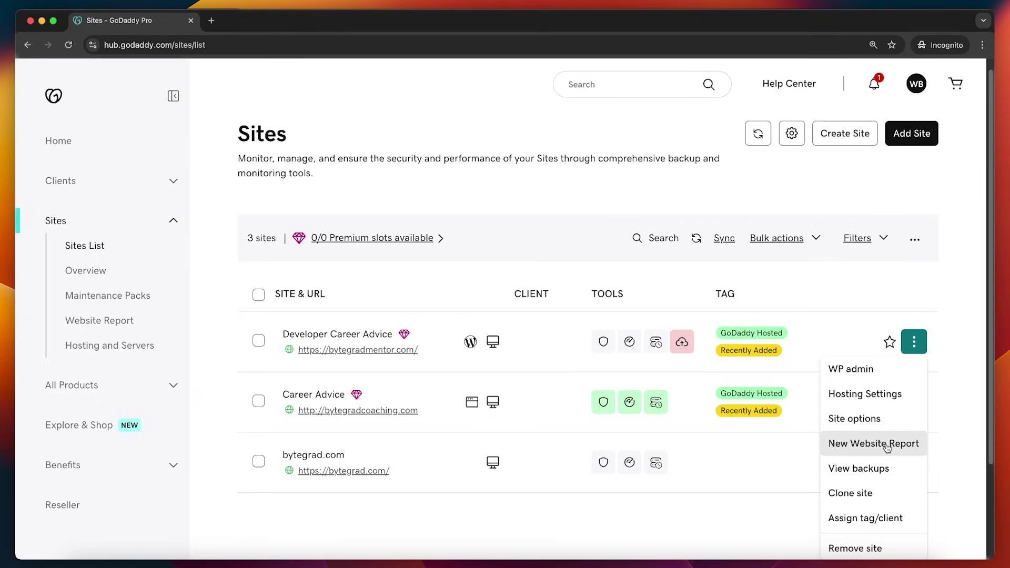
pyautogui.click(887, 448)
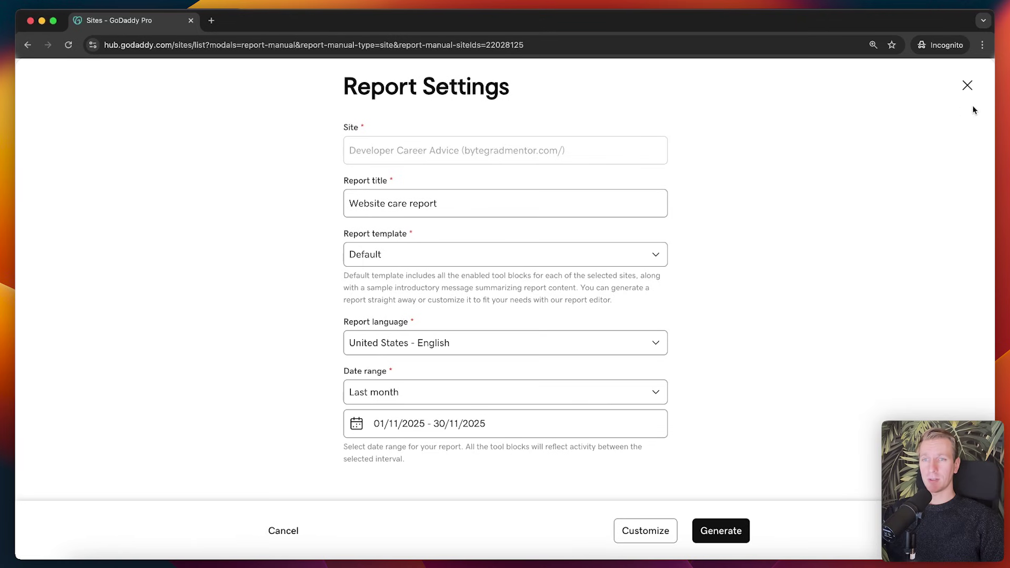
pyautogui.click(968, 87)
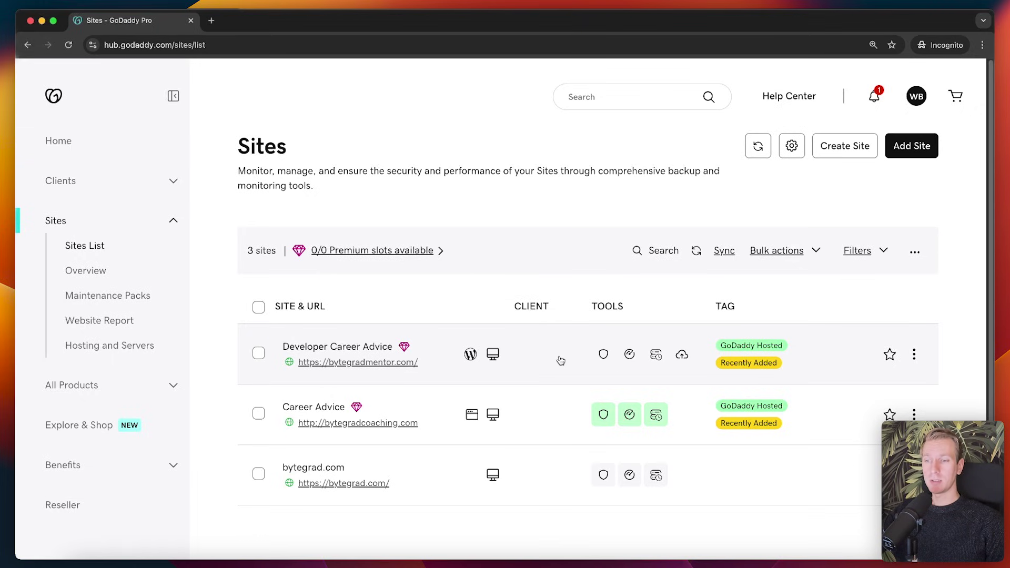
pyautogui.click(258, 354)
pyautogui.click(258, 414)
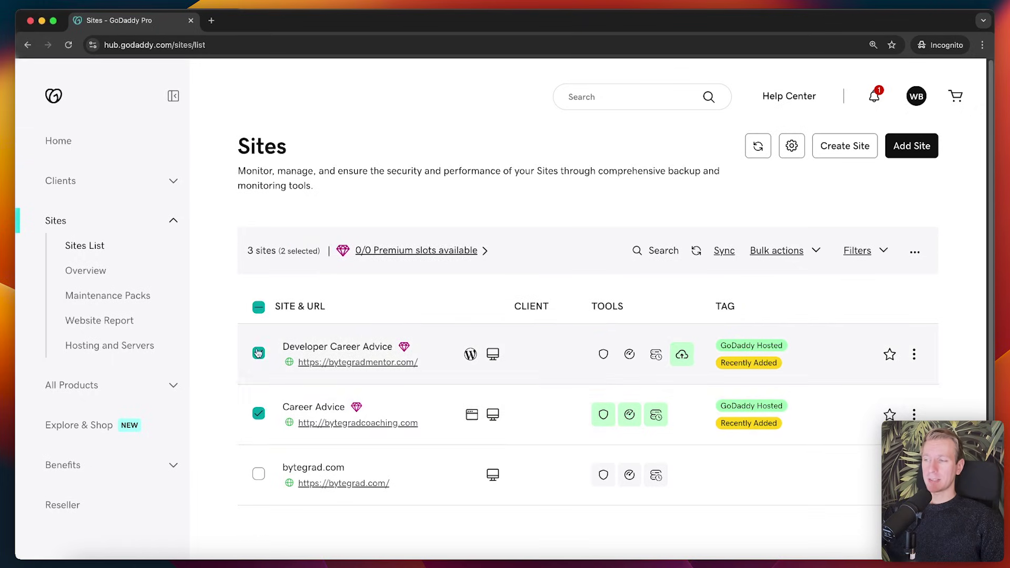
pyautogui.click(842, 250)
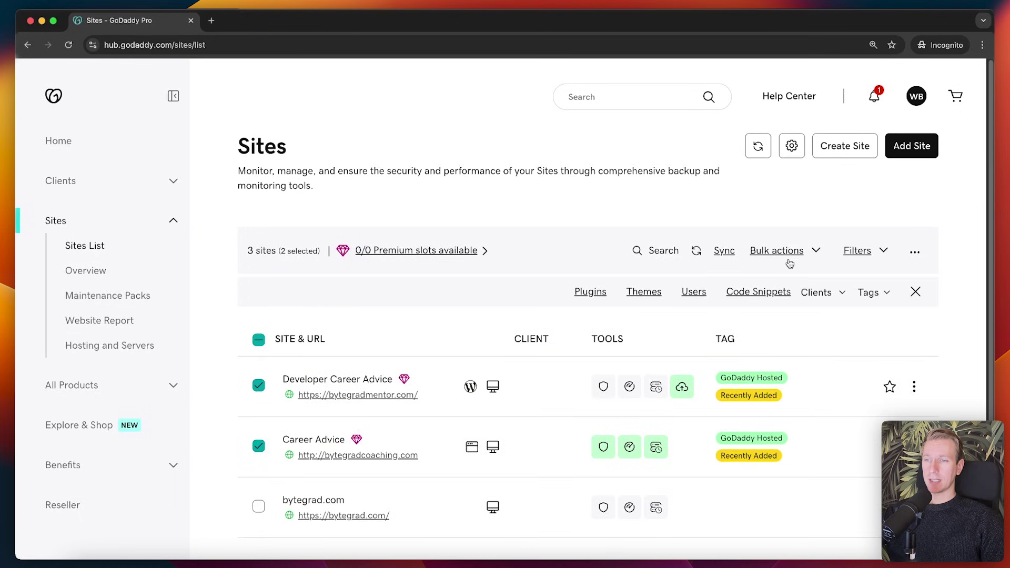
pyautogui.click(593, 293)
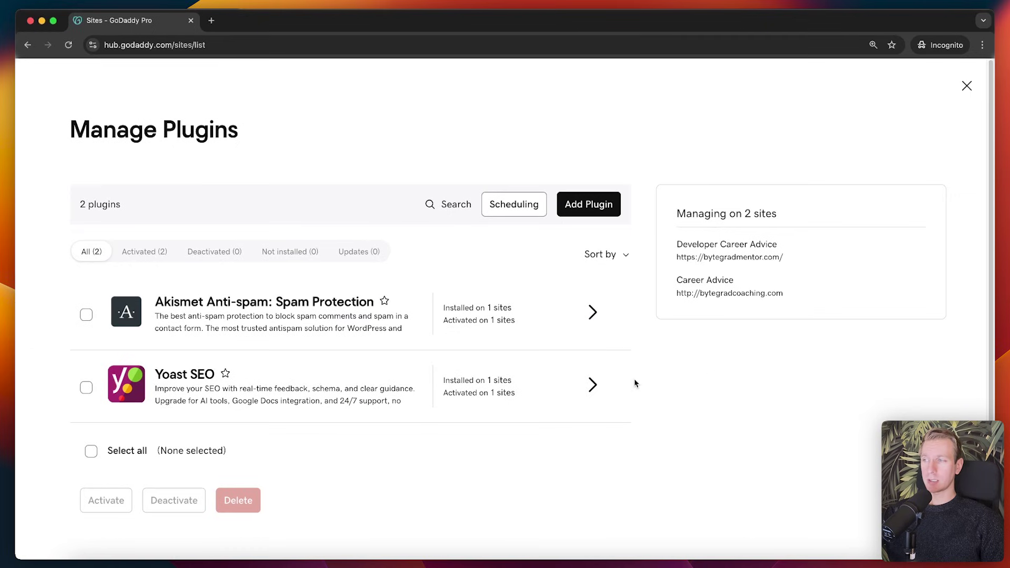
pyautogui.click(367, 329)
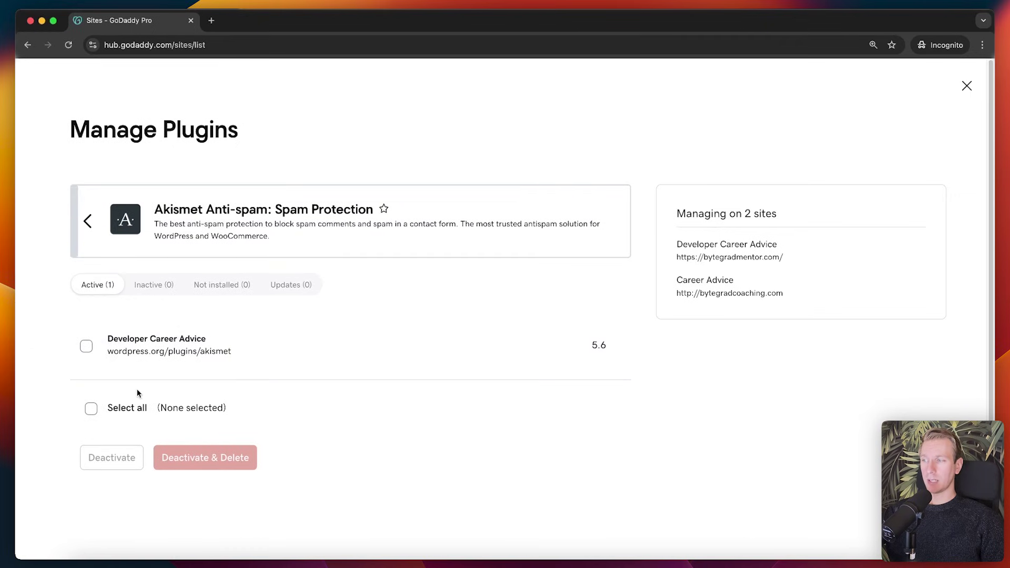
pyautogui.click(87, 223)
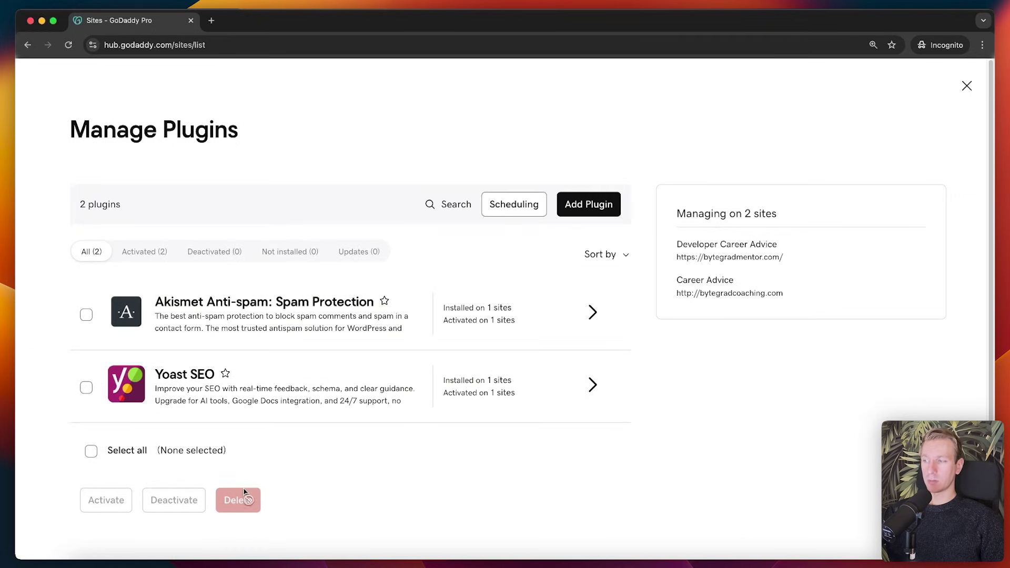
pyautogui.click(589, 204)
pyautogui.press('super+plus')
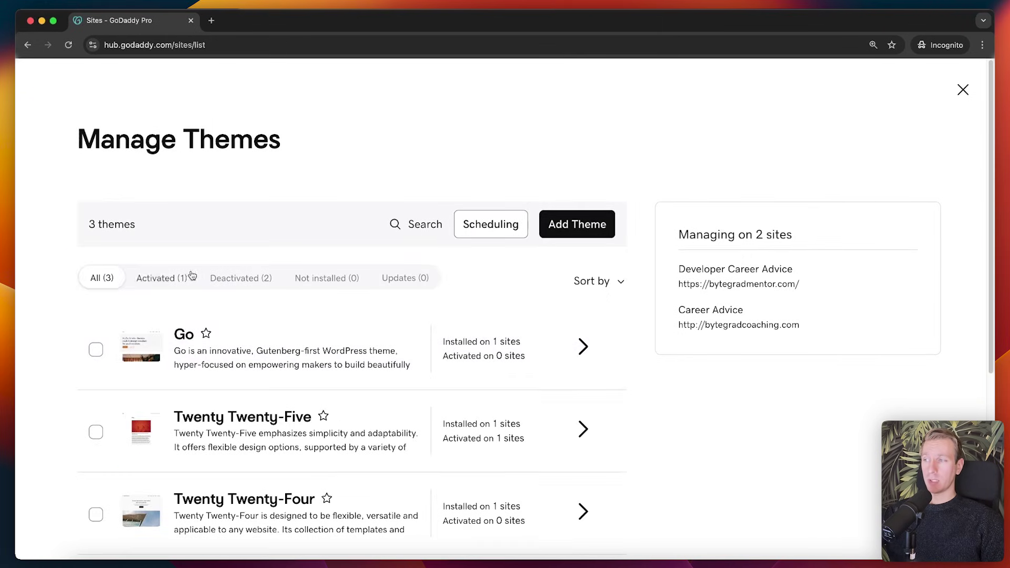
pyautogui.scroll(-1, 736, 363)
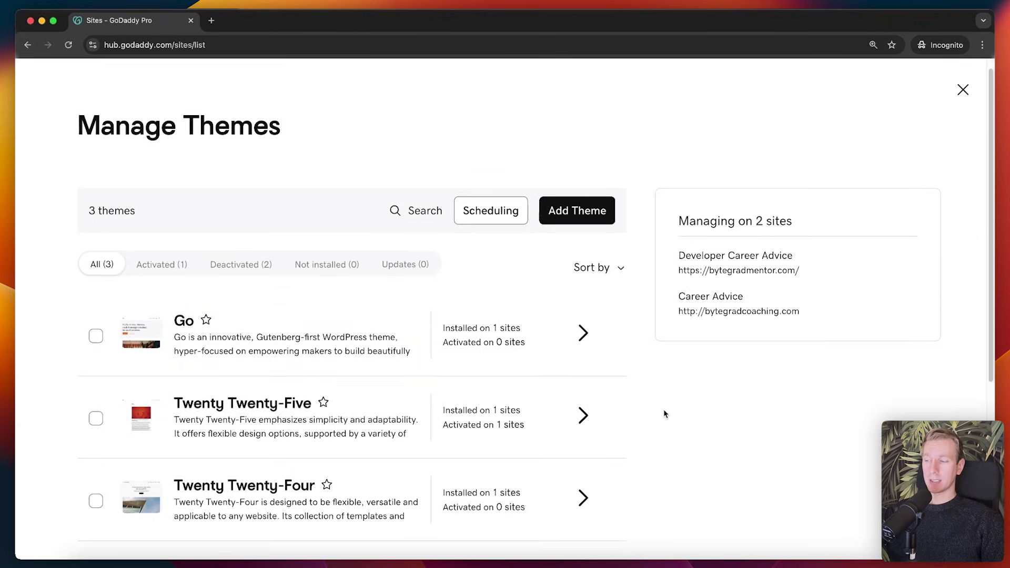
pyautogui.click(602, 212)
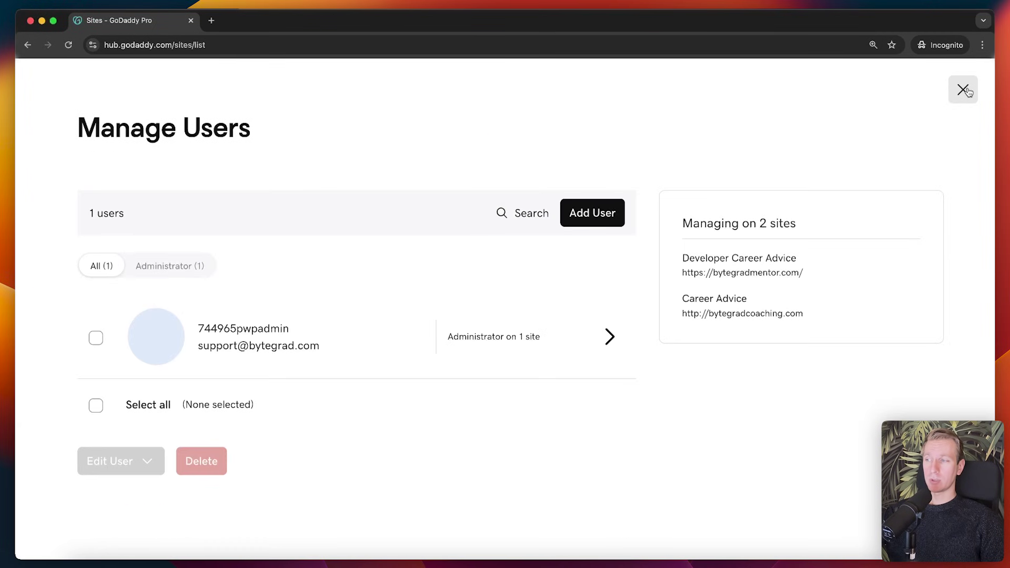
pyautogui.click(963, 90)
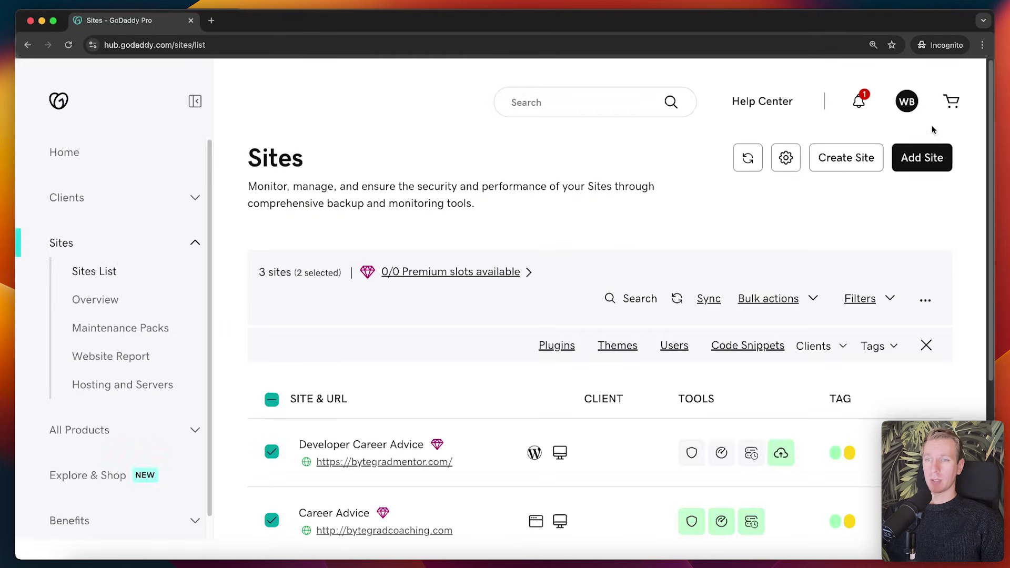
pyautogui.click(748, 346)
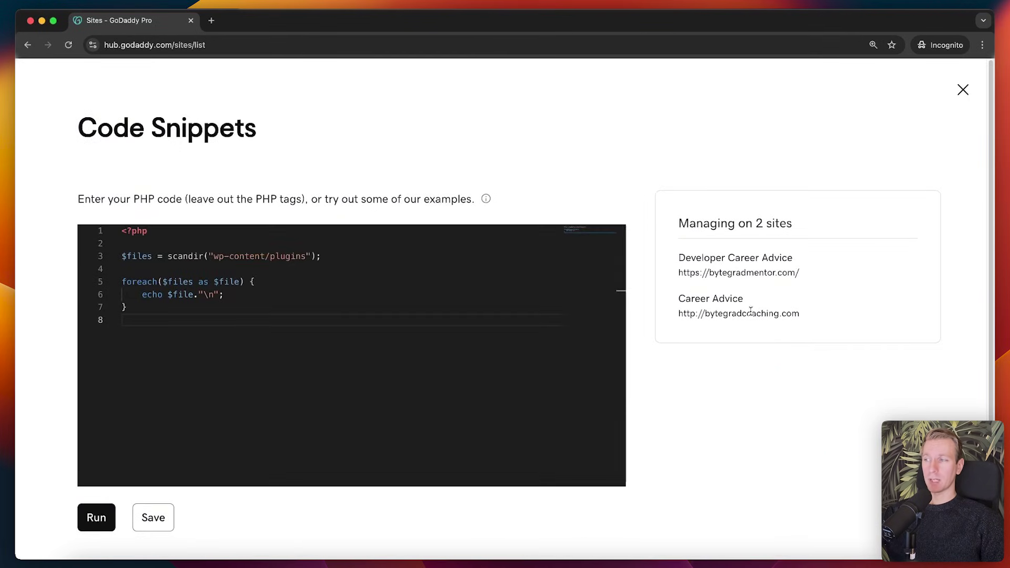
pyautogui.click(968, 94)
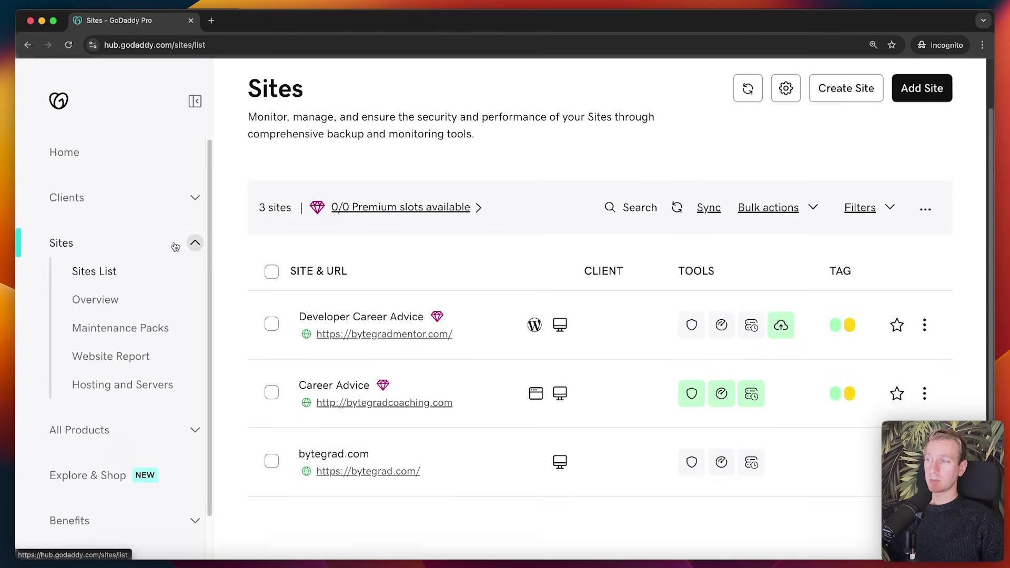
# Collapse Sites, go to the Hub home page, zoom out and scroll through it.
pyautogui.click(191, 248)
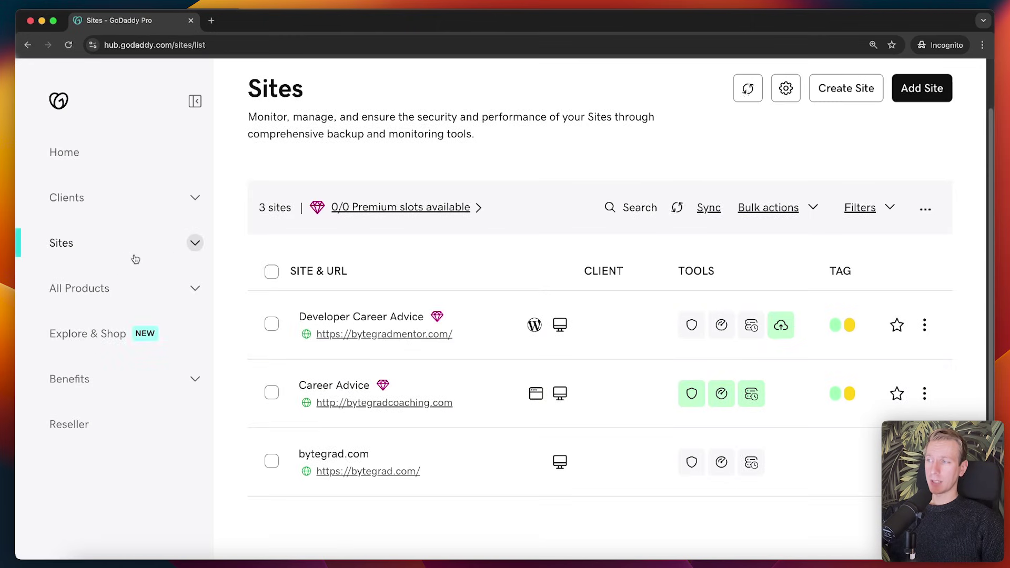
pyautogui.click(83, 153)
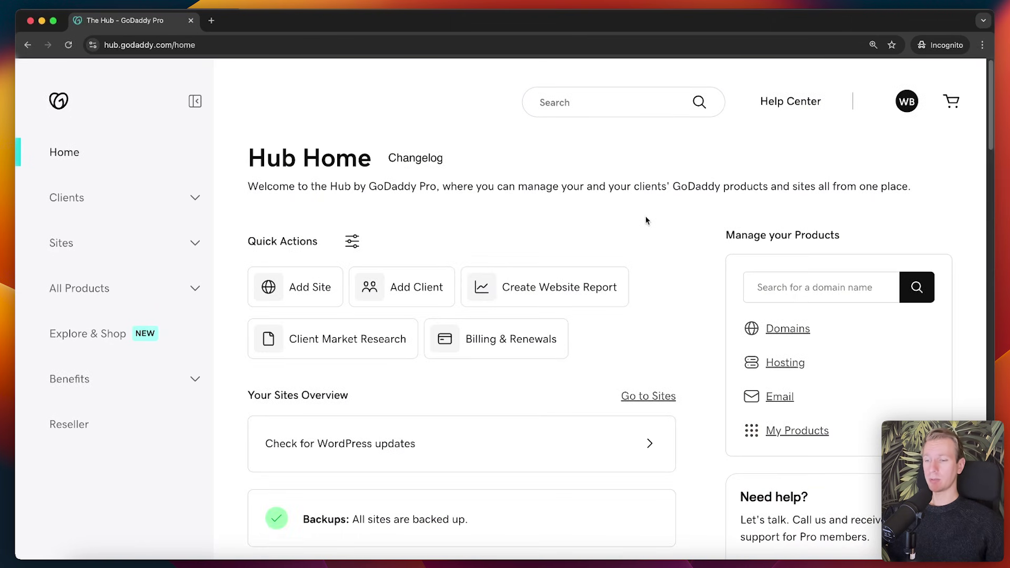
pyautogui.press('super+minus')
pyautogui.scroll(-5, 686, 308)
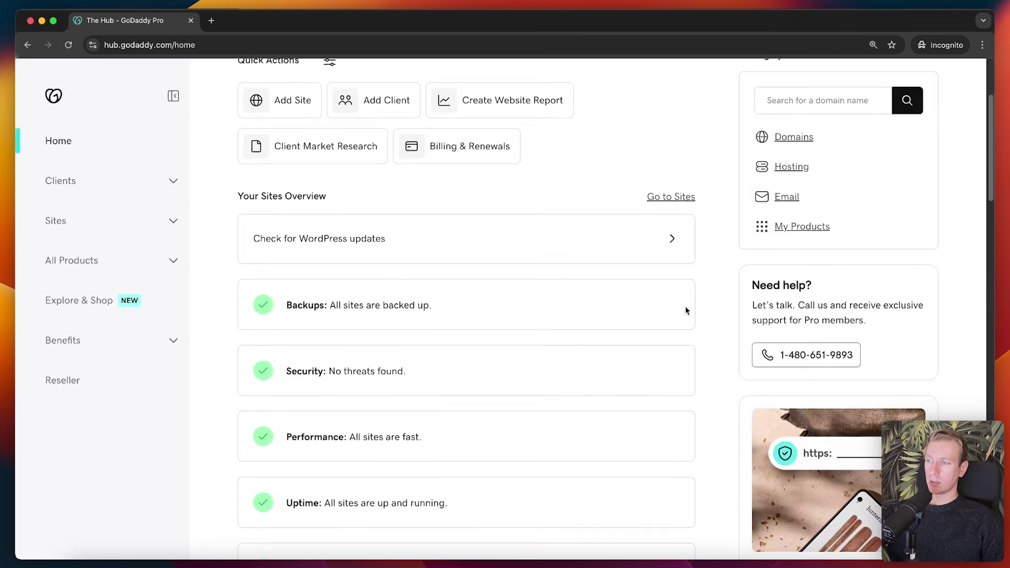
pyautogui.scroll(-2, 705, 329)
pyautogui.scroll(2, 722, 342)
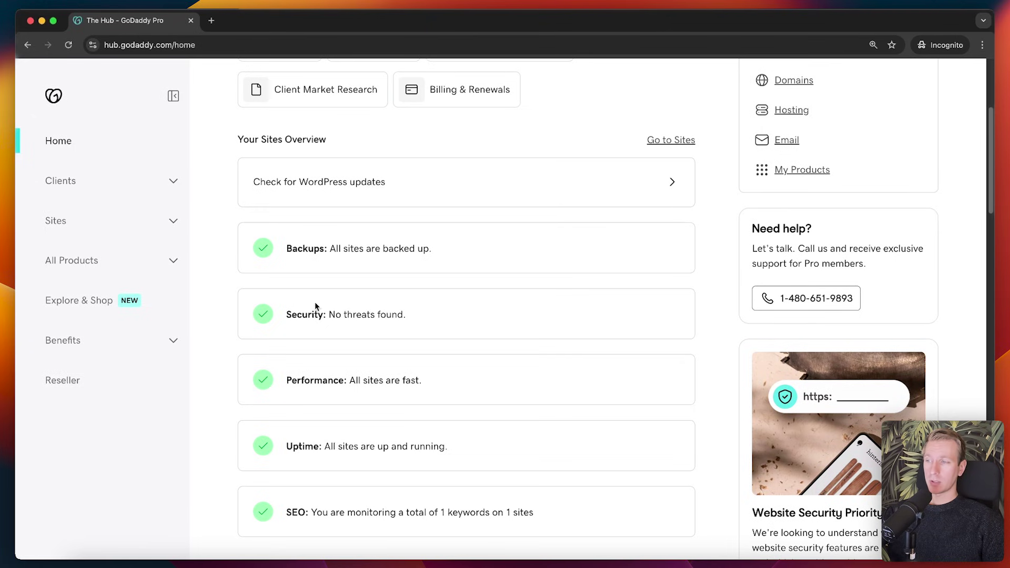
pyautogui.scroll(-10, 681, 292)
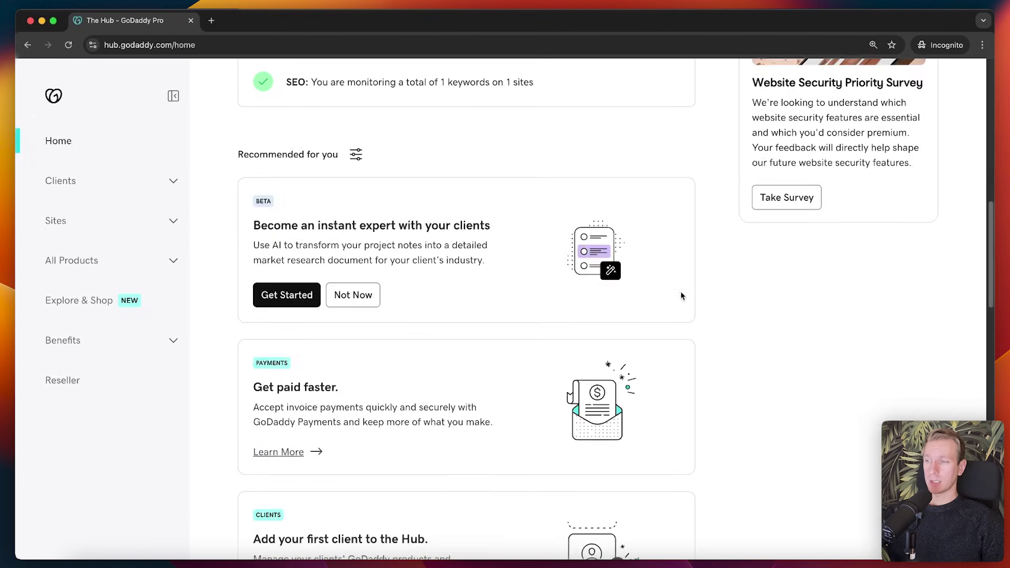
pyautogui.scroll(12, 701, 315)
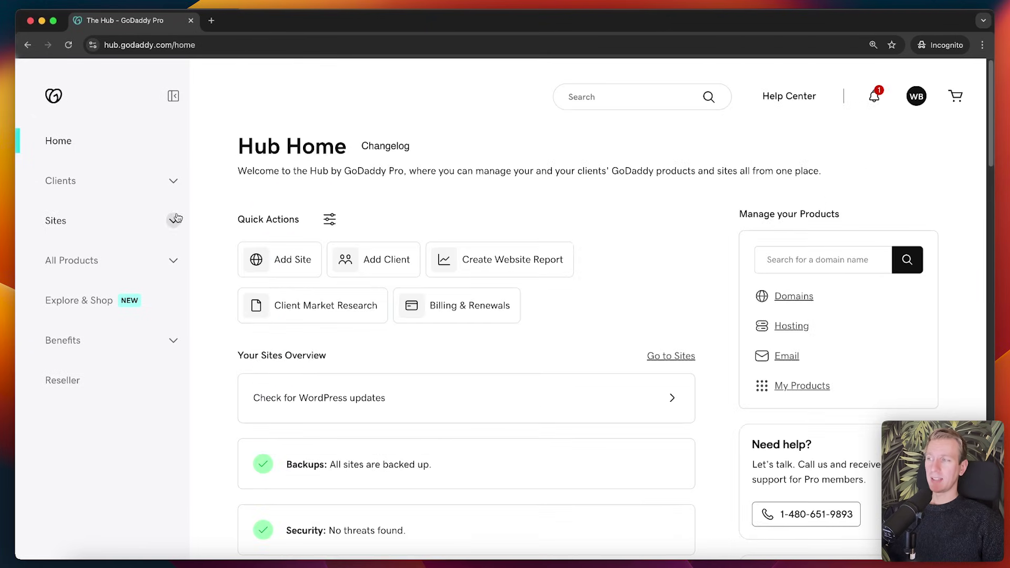
# Open the Clients List and launch the add-client wizard with Get Started.
pyautogui.click(171, 181)
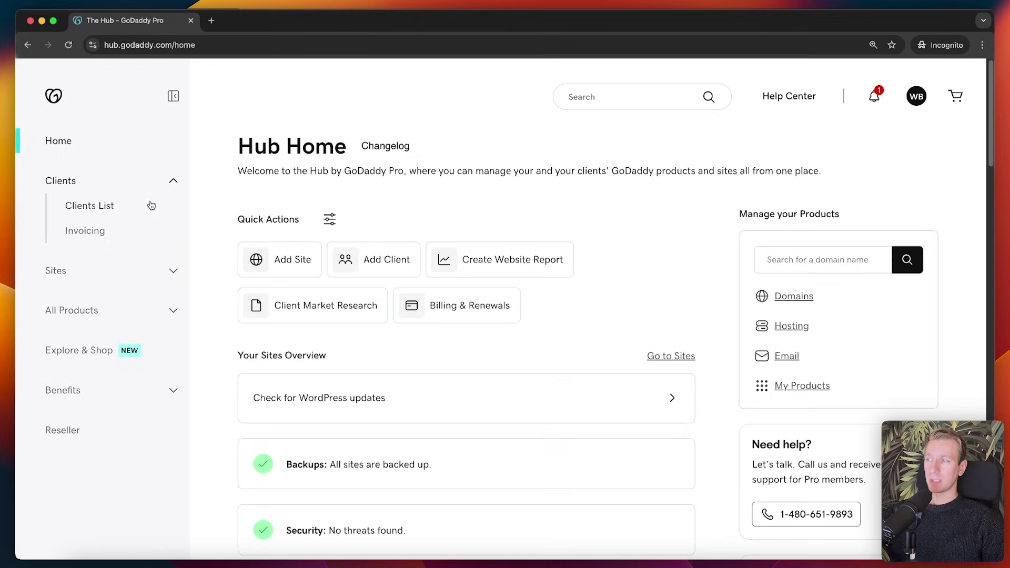
pyautogui.click(121, 209)
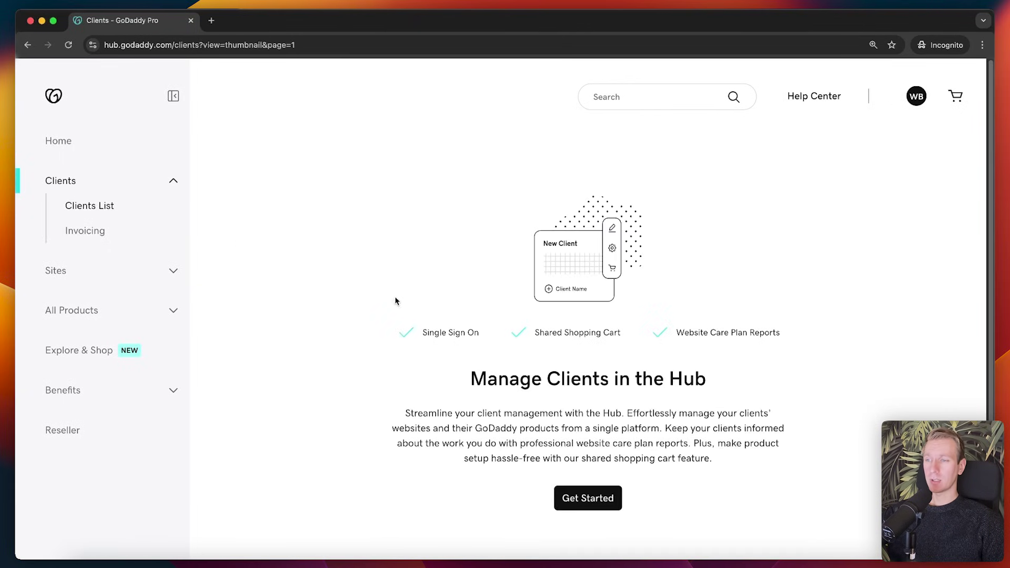
pyautogui.click(586, 500)
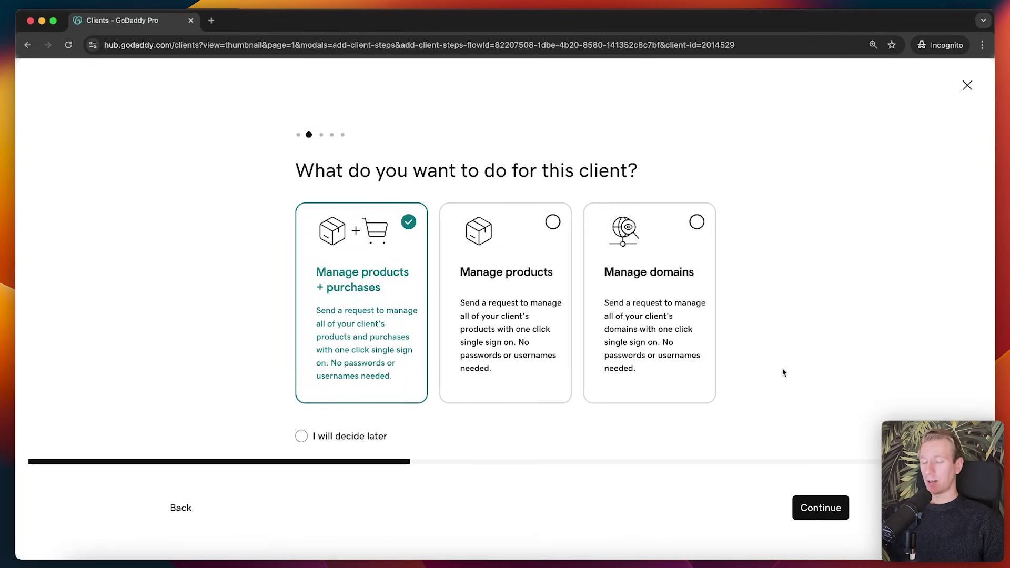
# Choose 'Manage products' for the new client, finish the wizard, and reset page zoom to 100%.
pyautogui.press('super+equal')
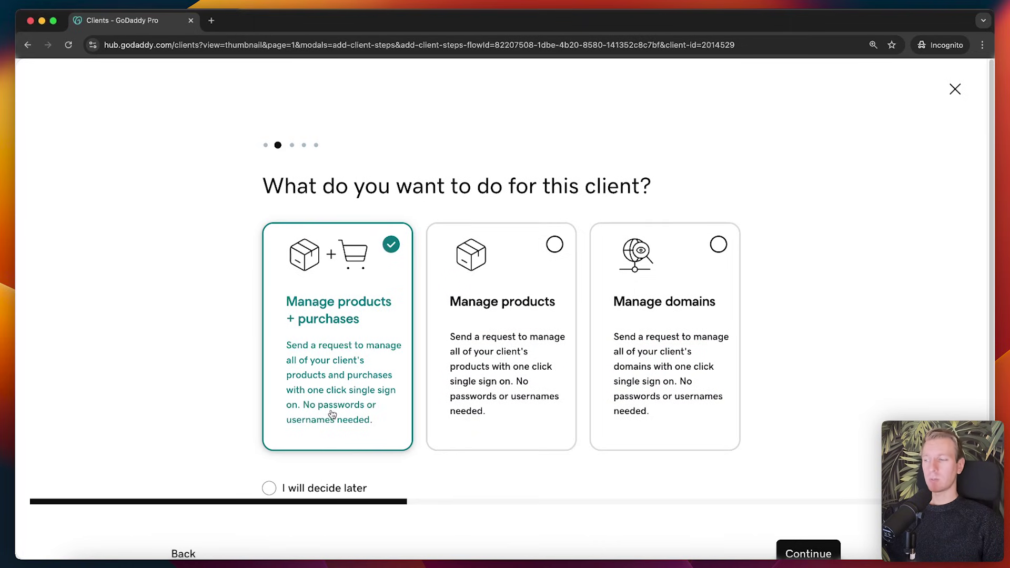
pyautogui.click(496, 308)
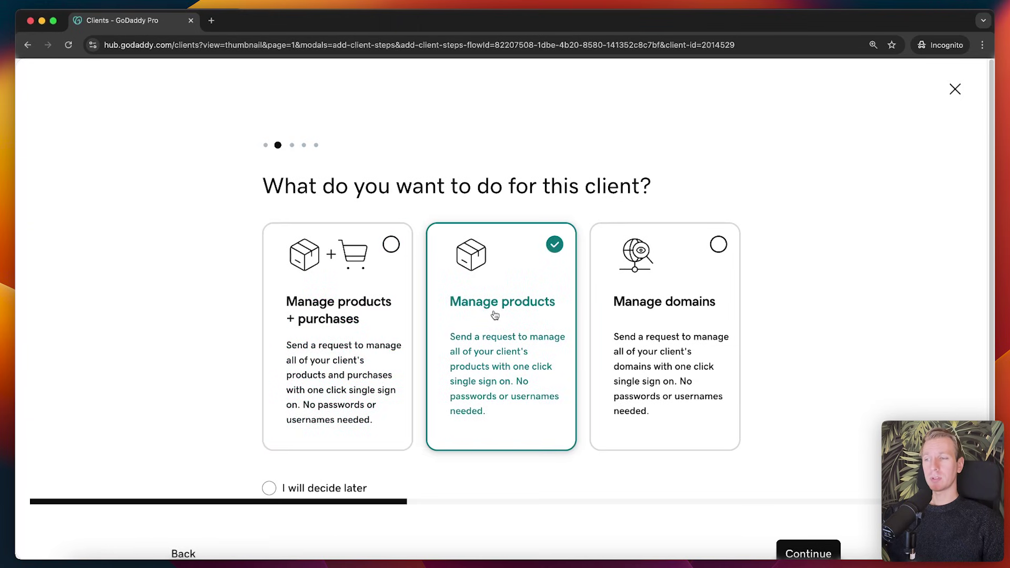
pyautogui.scroll(-1, 499, 312)
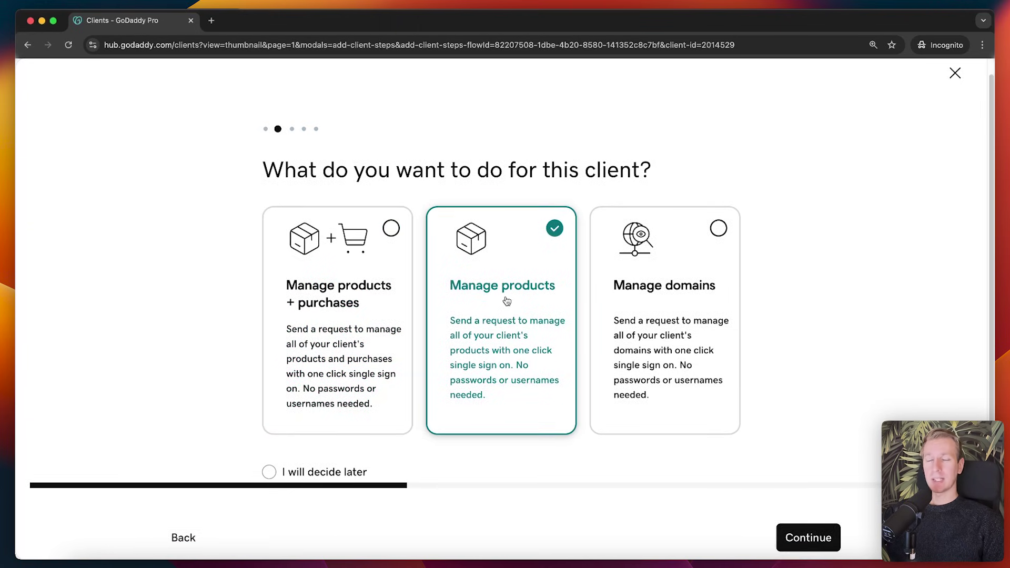
pyautogui.press('super+minus')
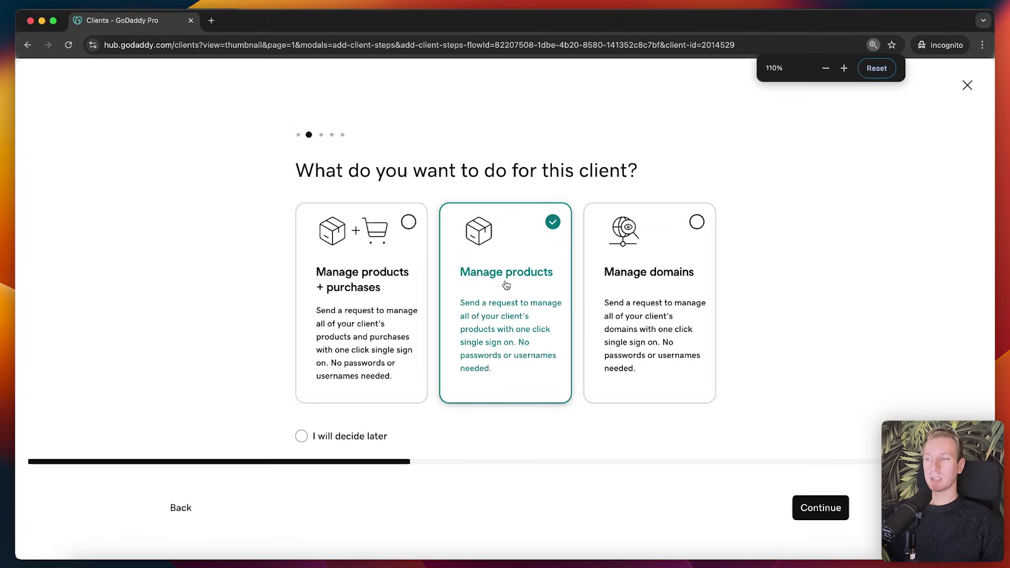
pyautogui.press('Escape')
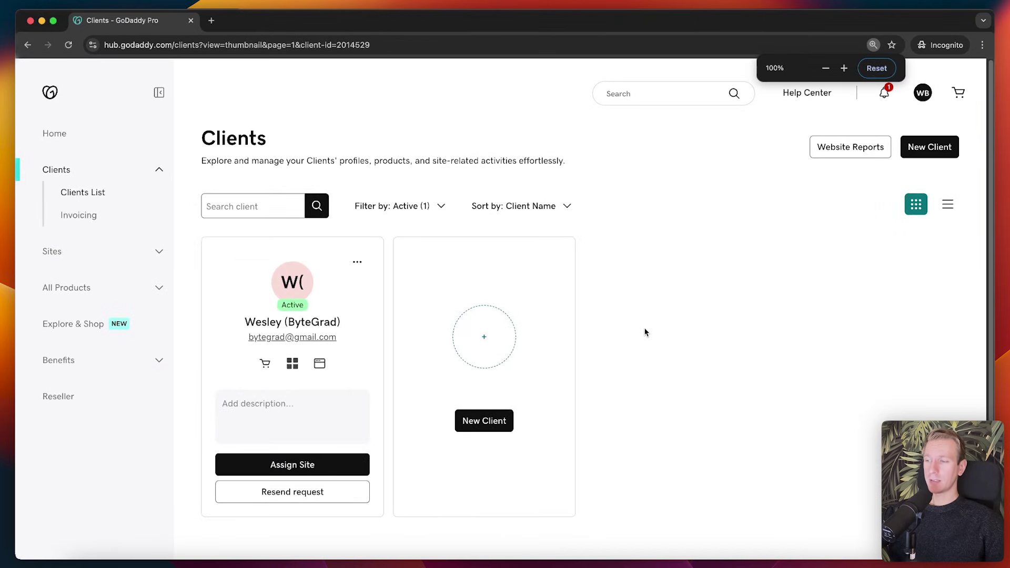
# Assign the Developer Career Advice site to the new client, then close the Gmail tab.
pyautogui.click(277, 465)
pyautogui.click(440, 310)
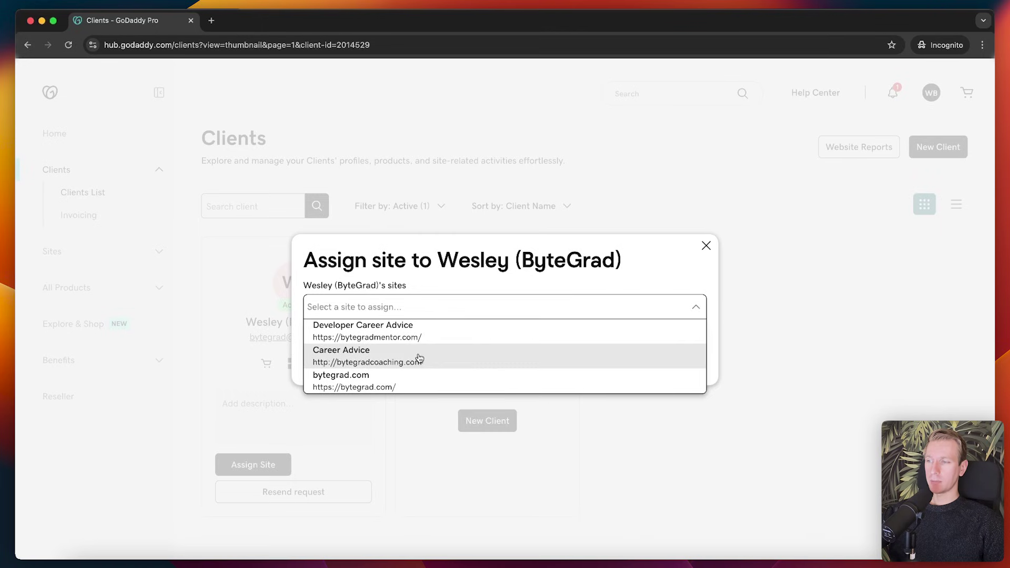
pyautogui.click(424, 328)
pyautogui.click(322, 365)
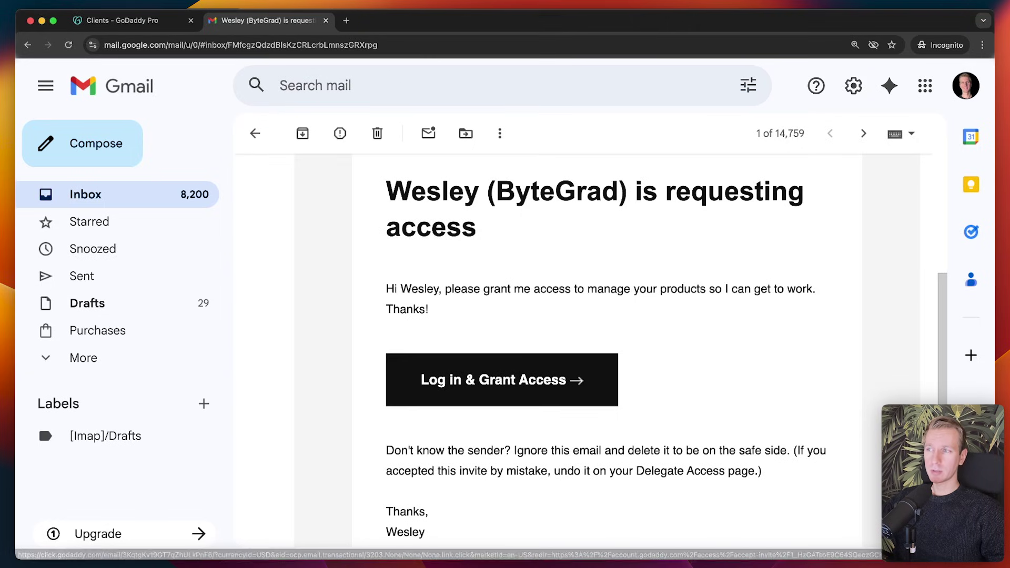
pyautogui.click(326, 21)
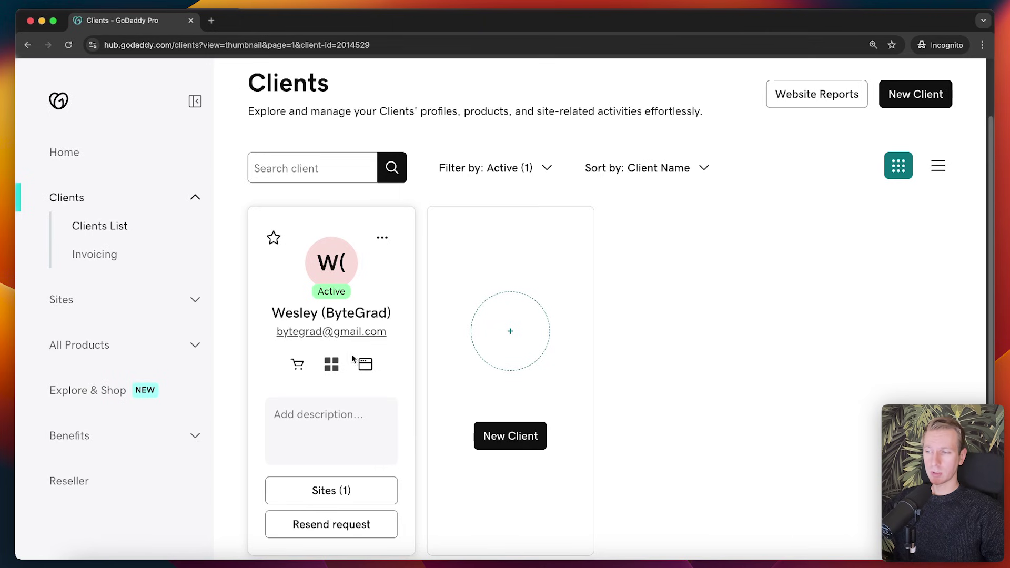
pyautogui.click(331, 364)
pyautogui.click(907, 111)
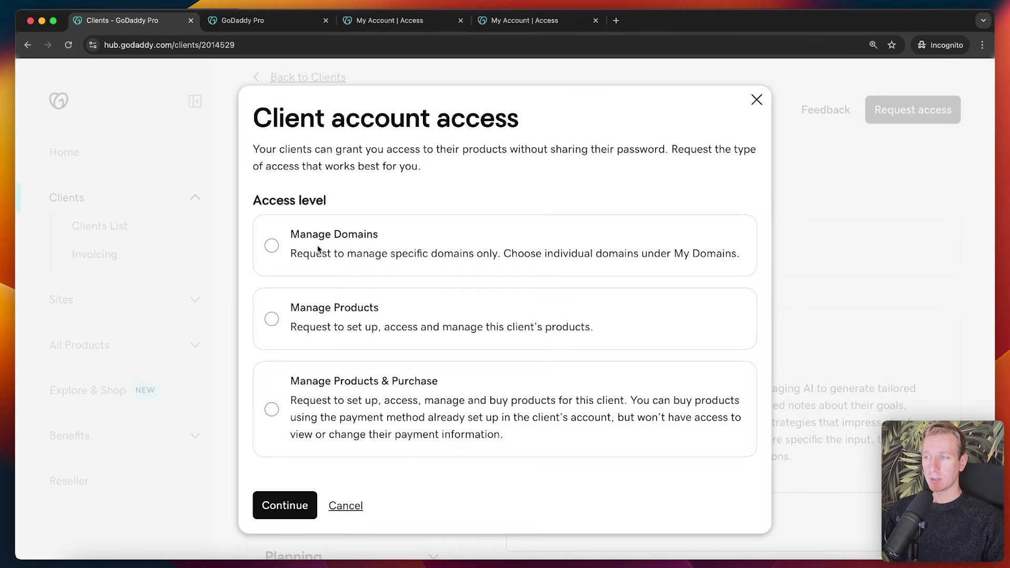
pyautogui.click(308, 421)
pyautogui.click(285, 506)
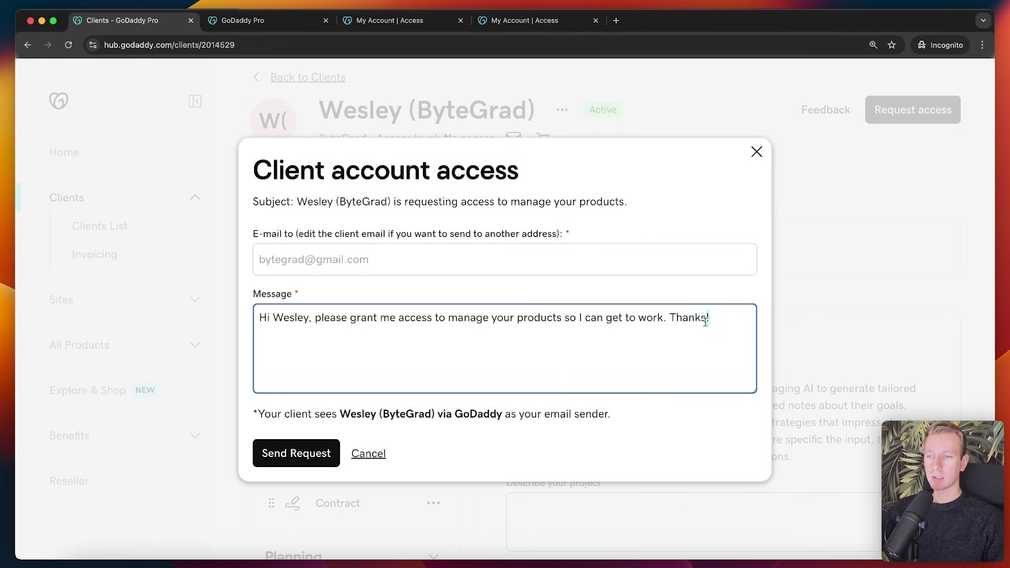
pyautogui.moveTo(708, 319); pyautogui.dragTo(246, 308)
pyautogui.click(761, 156)
pyautogui.click(524, 20)
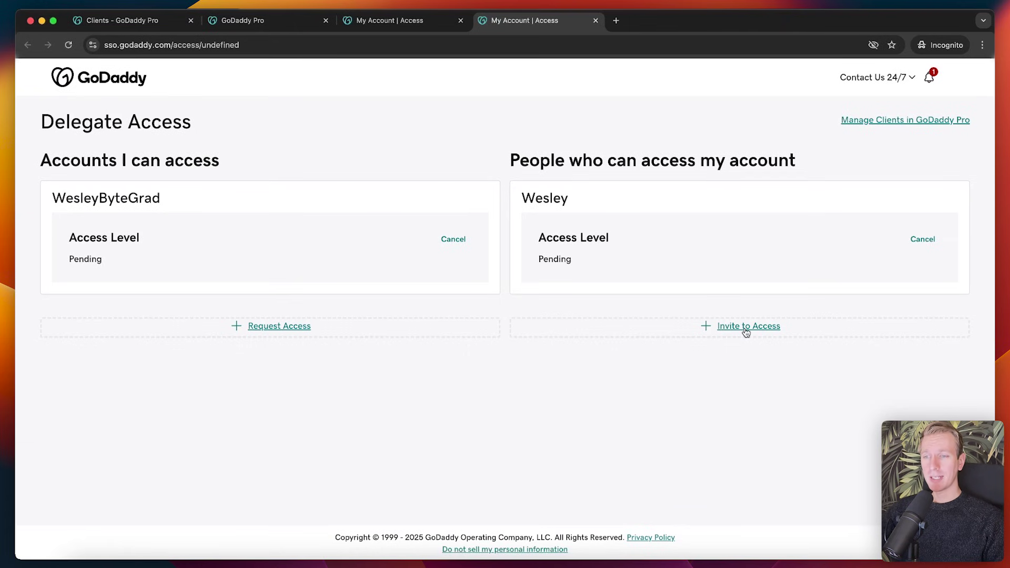
pyautogui.press('super+plus')
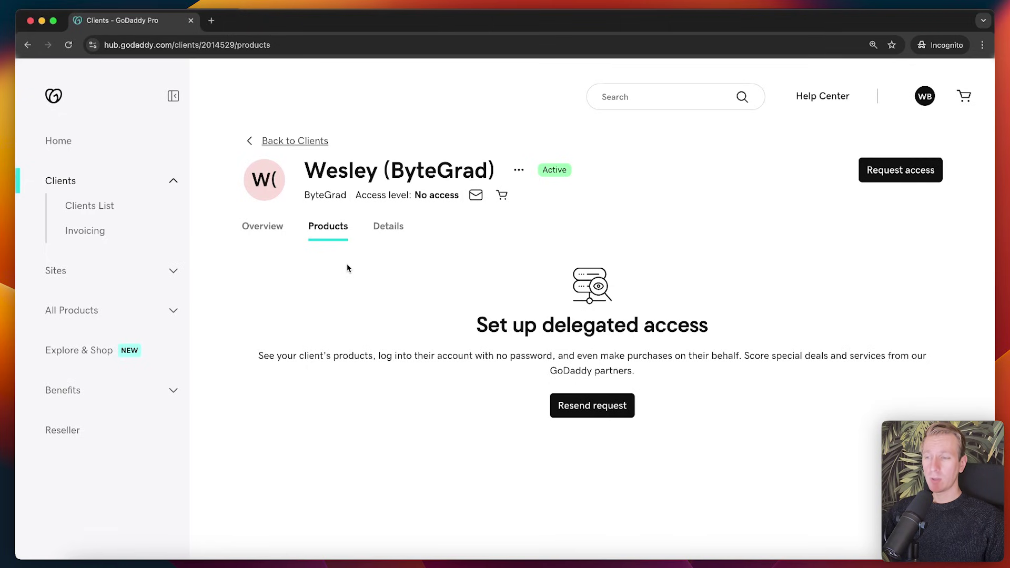
pyautogui.click(288, 141)
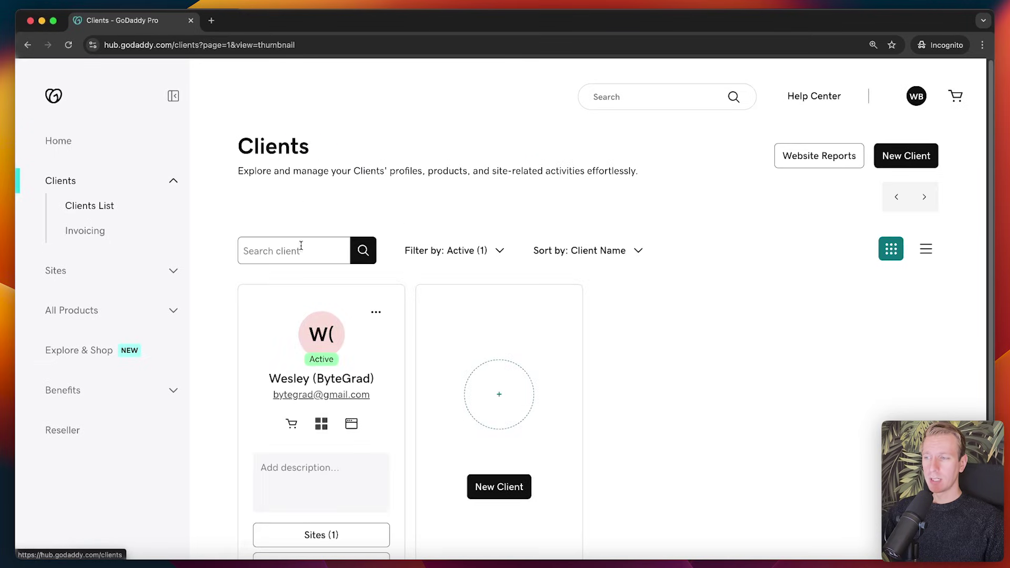
# Open the client's product shop at 125% zoom and expand Client Starter Packs.
pyautogui.click(291, 424)
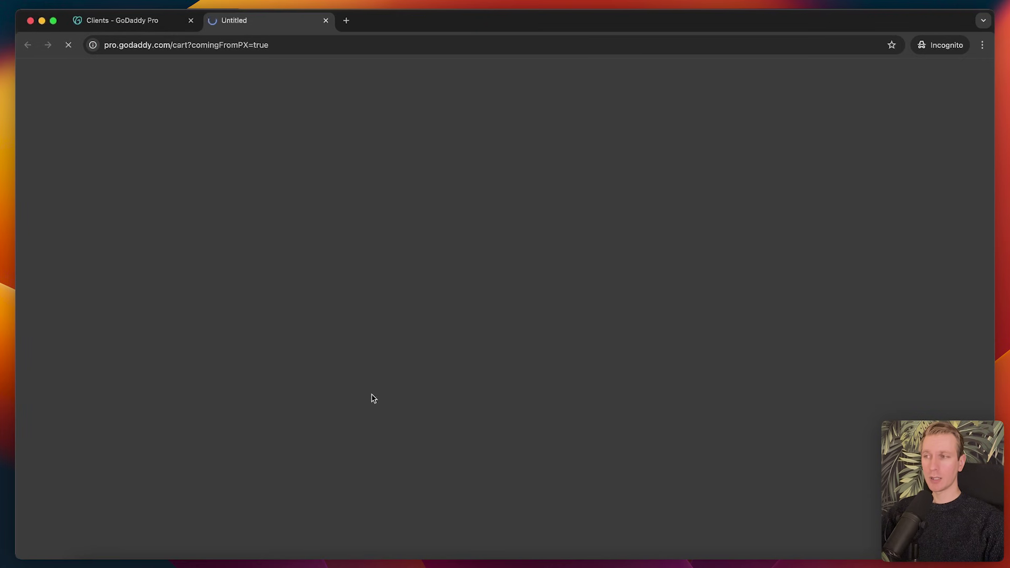
pyautogui.press('super+plus')
pyautogui.press('super+plus')
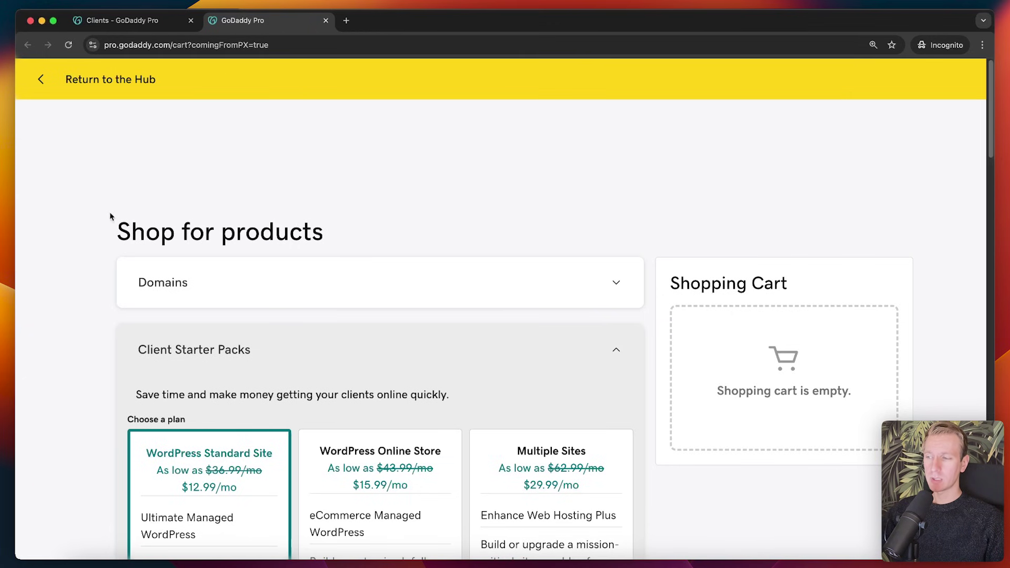
pyautogui.scroll(-3, 109, 212)
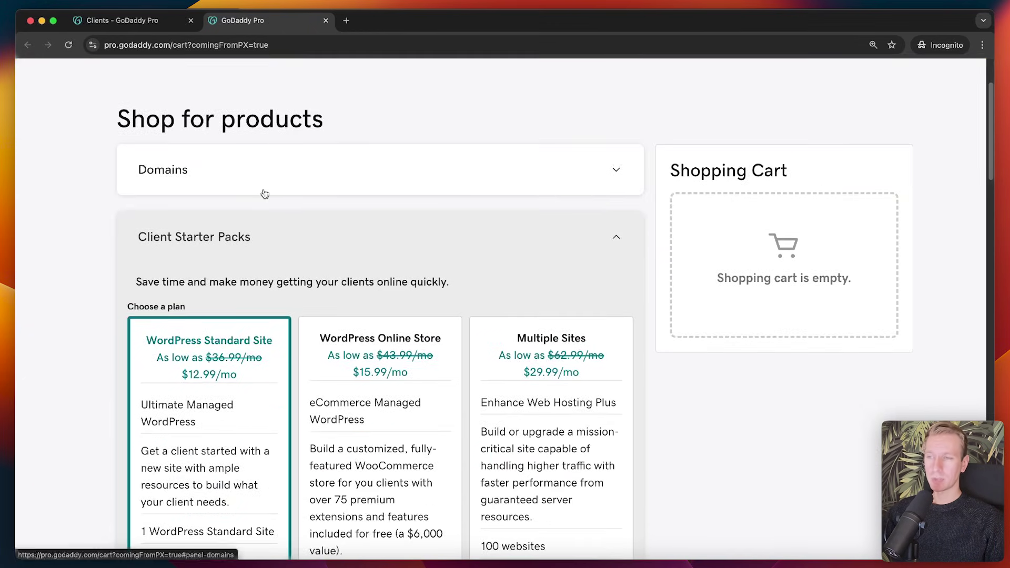
pyautogui.click(304, 183)
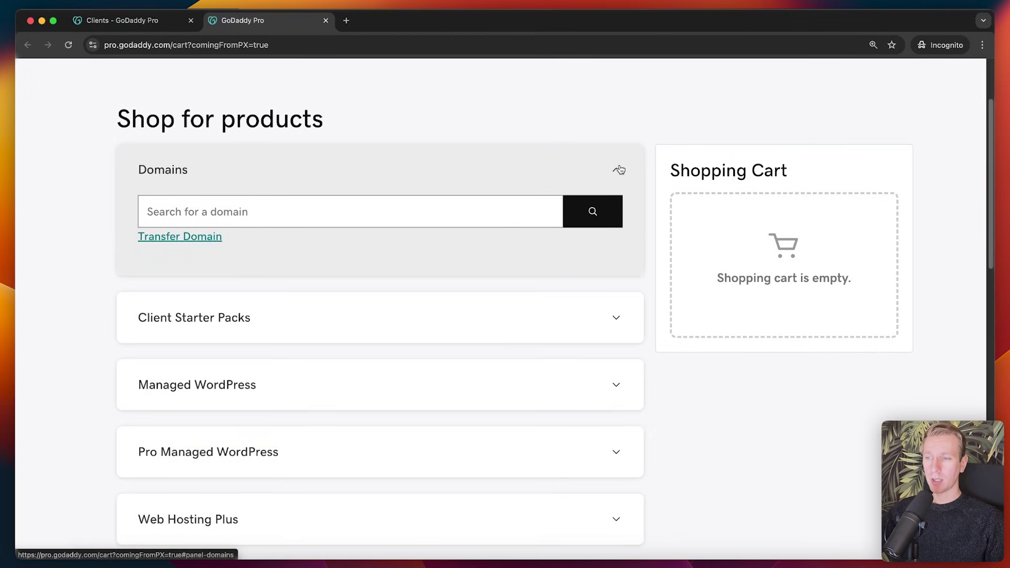
pyautogui.click(618, 169)
pyautogui.click(613, 236)
pyautogui.scroll(-4, 126, 234)
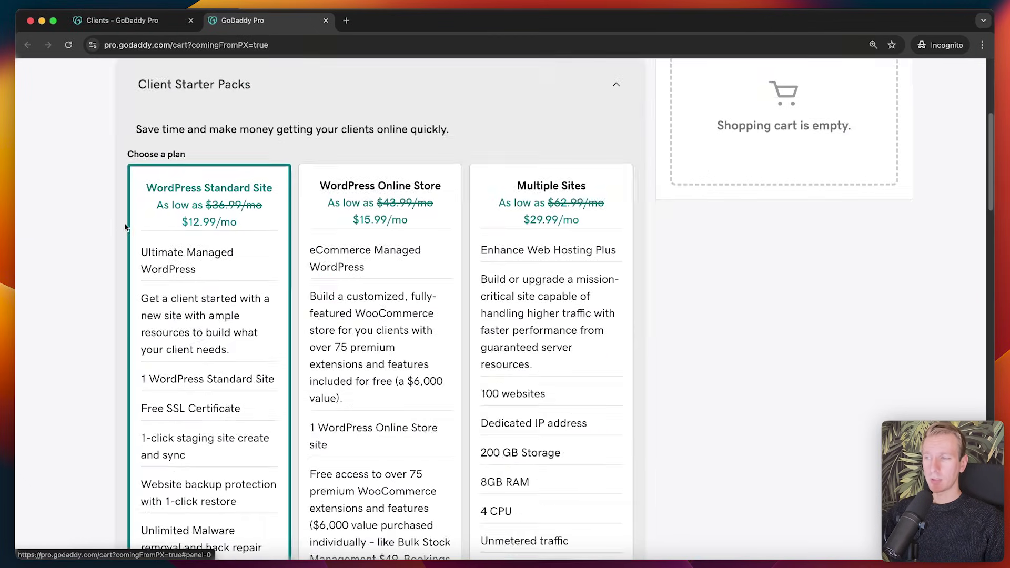
# Add the WordPress Online Store plan to the cart and continue to Review Order.
pyautogui.click(322, 191)
pyautogui.scroll(-5, 417, 231)
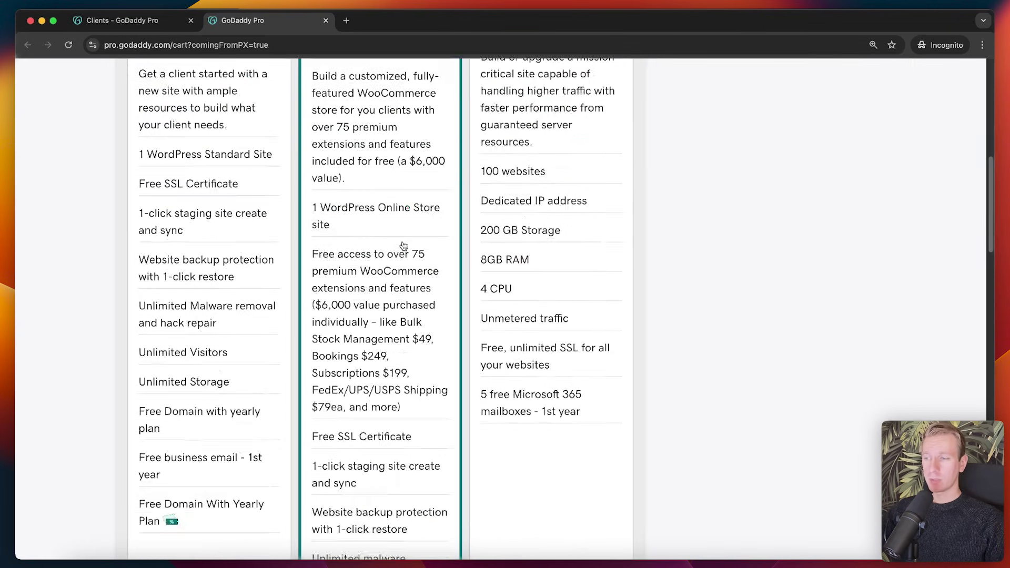
pyautogui.scroll(-15, 384, 251)
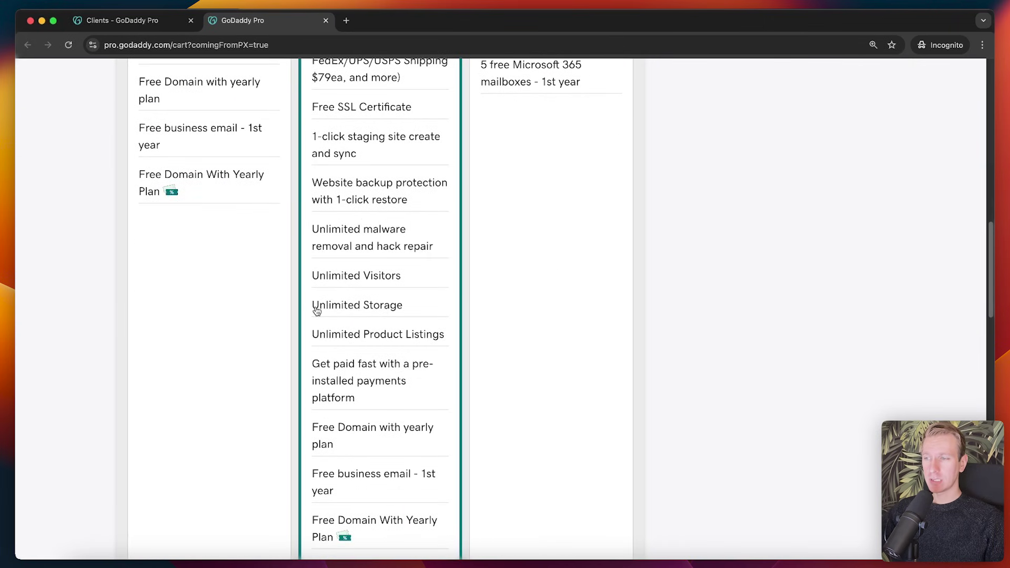
pyautogui.click(371, 216)
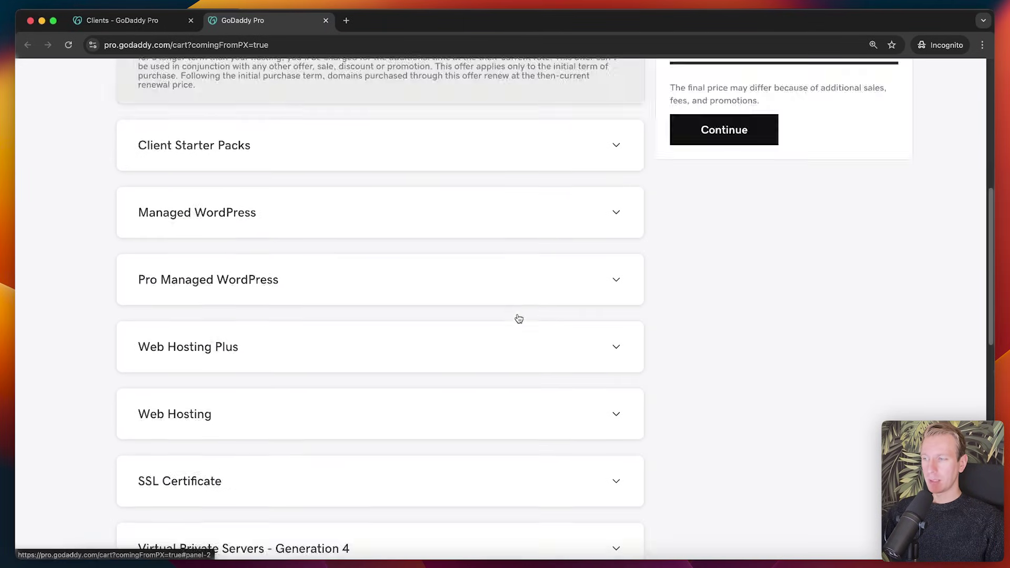
pyautogui.scroll(-3, 452, 388)
pyautogui.scroll(-10, 330, 316)
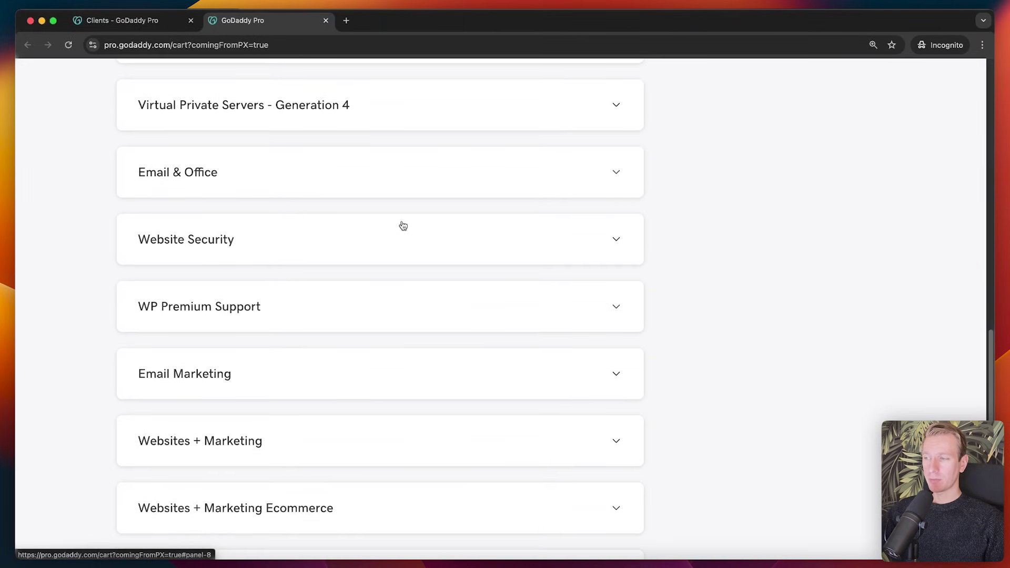
pyautogui.scroll(10, 670, 361)
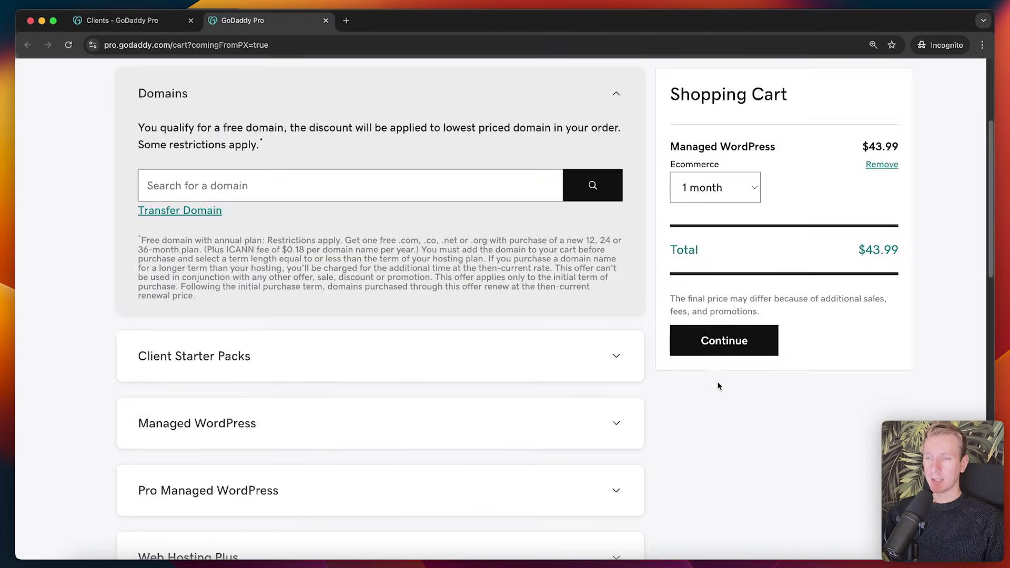
pyautogui.click(738, 342)
# Set the order for the client and have the cart emailed to them for payment.
pyautogui.scroll(-2, 736, 371)
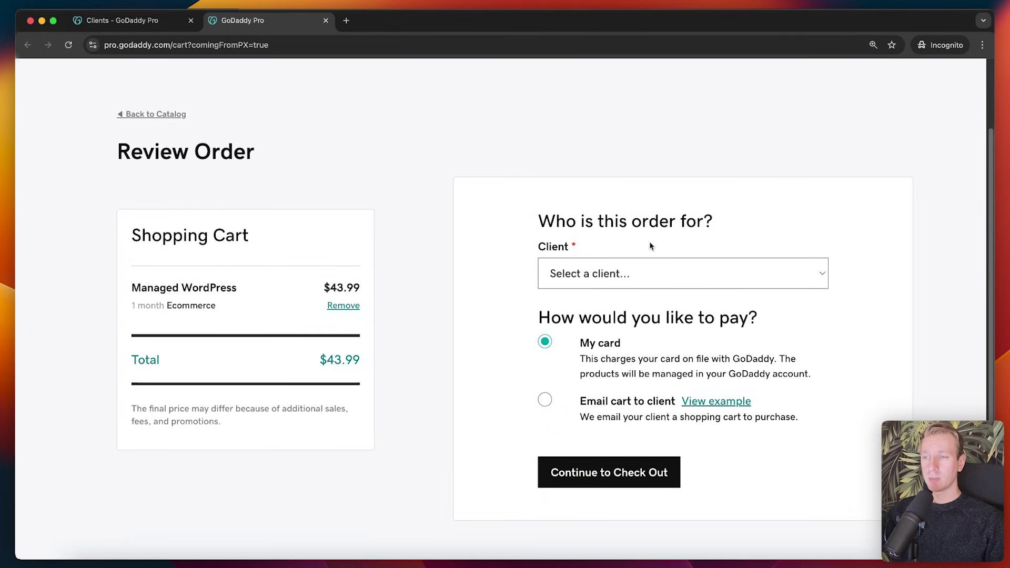
pyautogui.click(650, 273)
pyautogui.click(621, 323)
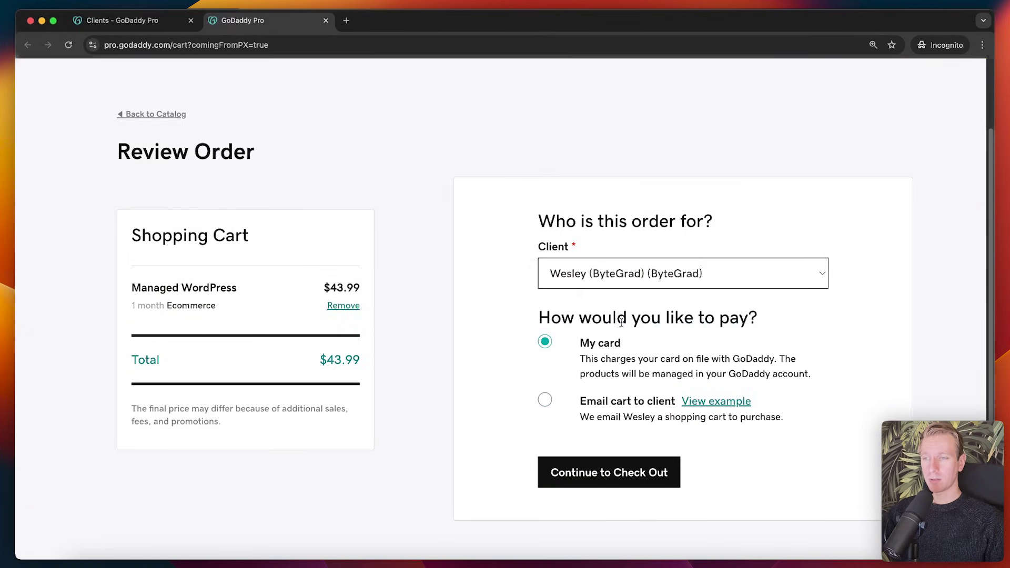
pyautogui.click(631, 400)
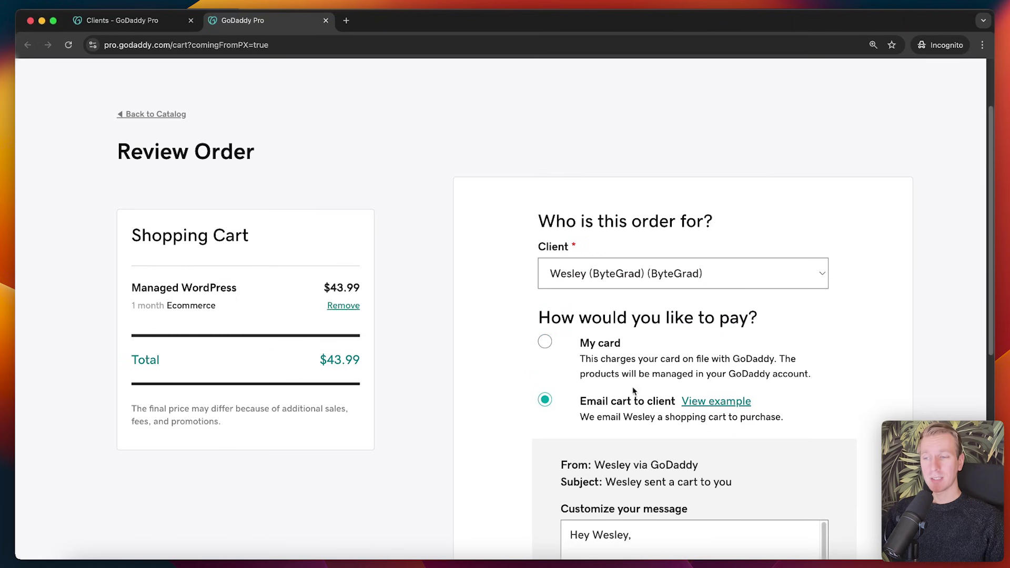
# Read through the purchase-request email, then close its tab with Cmd+W.
pyautogui.scroll(-3, 924, 360)
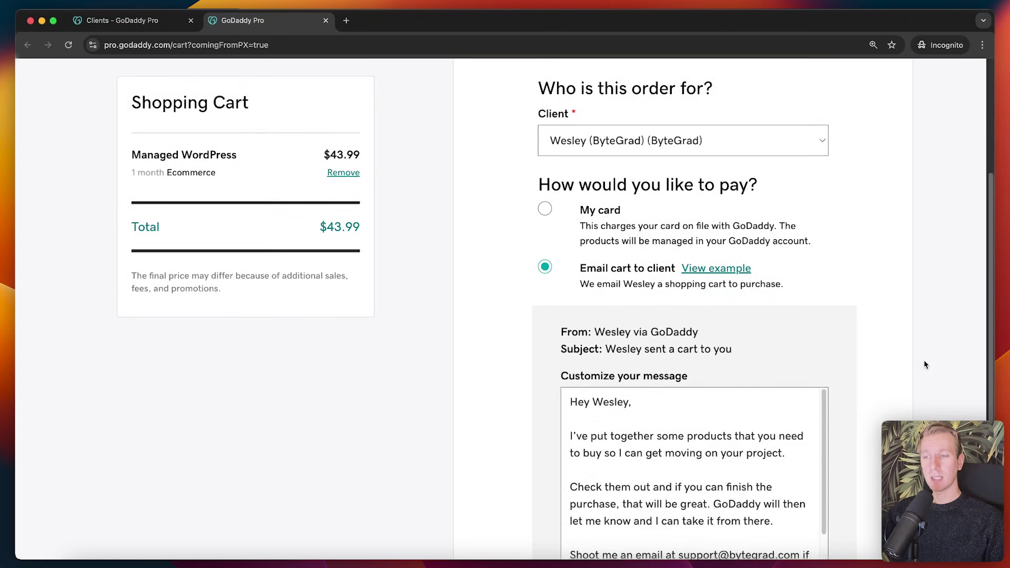
pyautogui.scroll(-3, 740, 335)
pyautogui.scroll(-2, 740, 335)
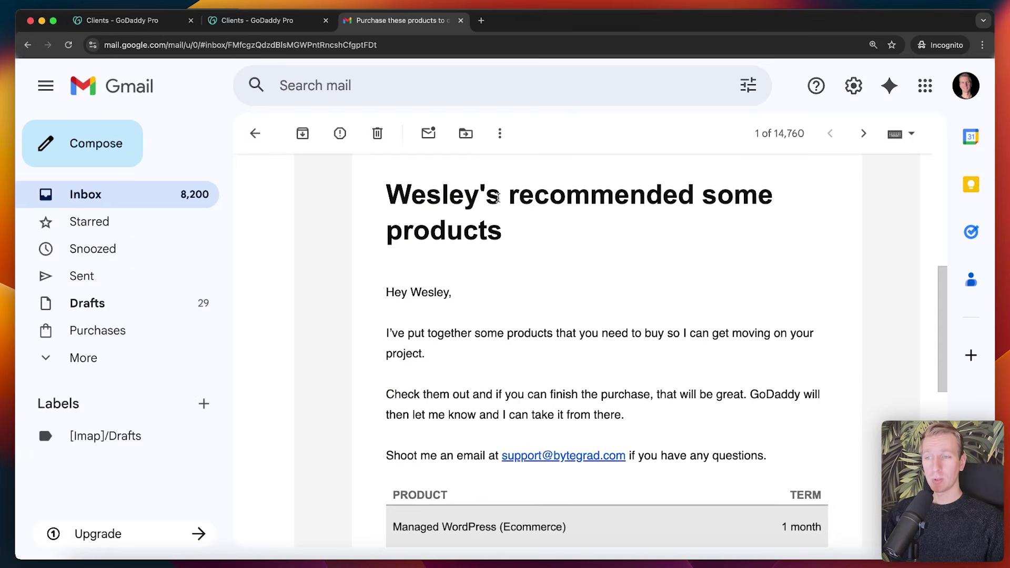
pyautogui.scroll(-3, 458, 212)
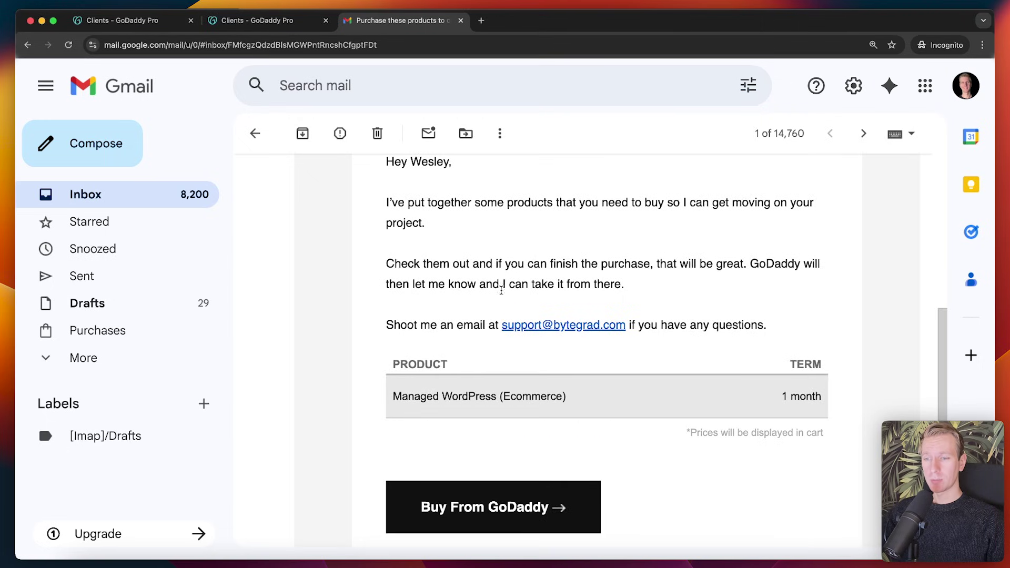
pyautogui.scroll(-2, 509, 329)
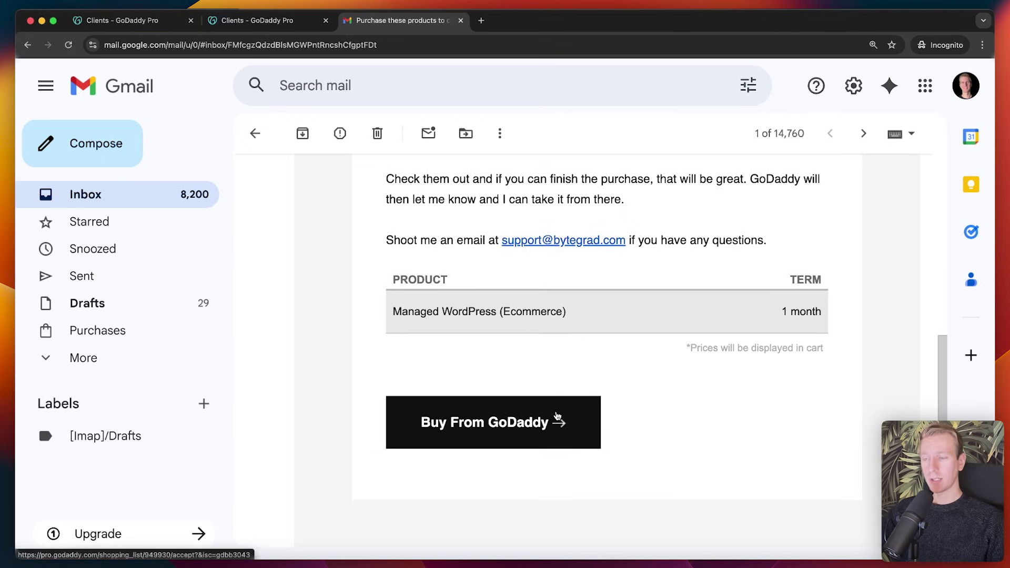
pyautogui.press('super+w')
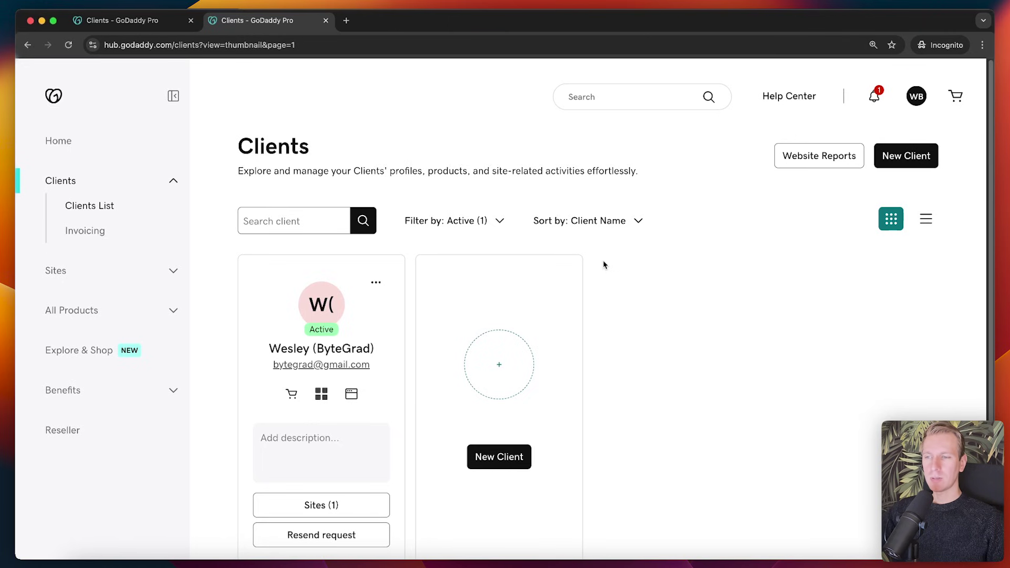
# Open the Clients > Invoicing page and scroll through it briefly.
pyautogui.click(85, 231)
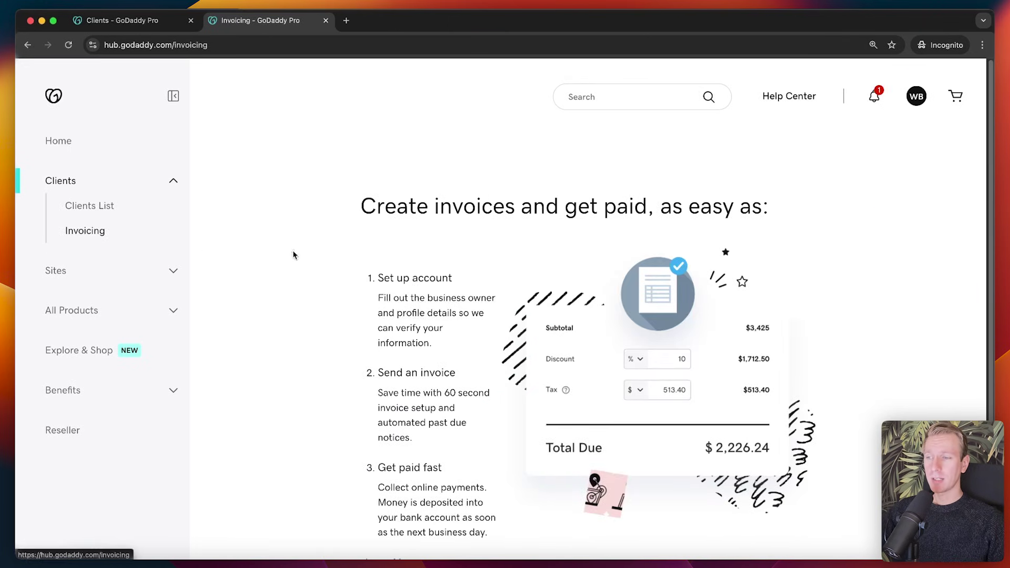
pyautogui.scroll(-2, 315, 255)
pyautogui.scroll(2, 337, 260)
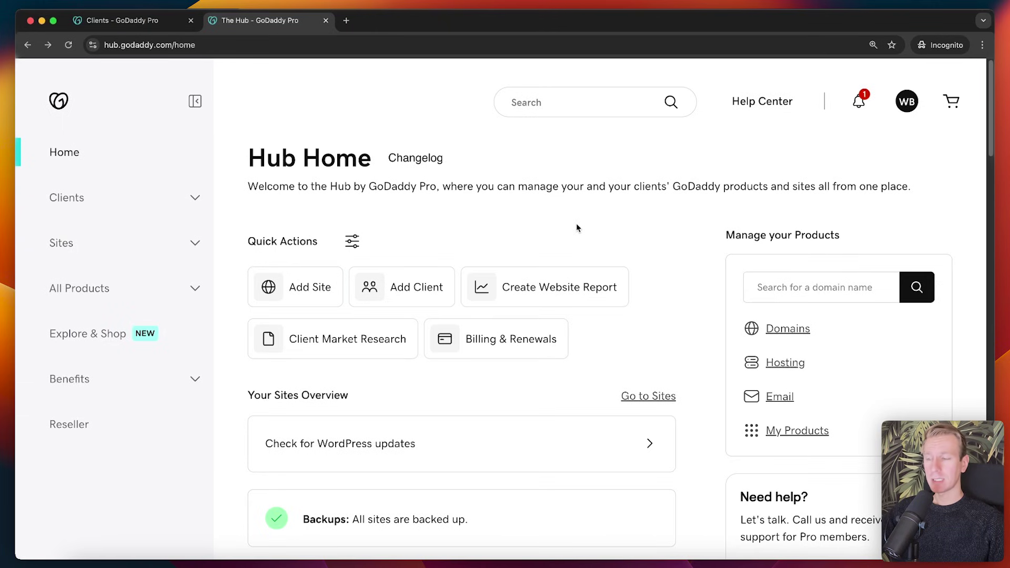
# Open the Reseller Program page, zoom in, and scroll down to its features.
pyautogui.click(129, 419)
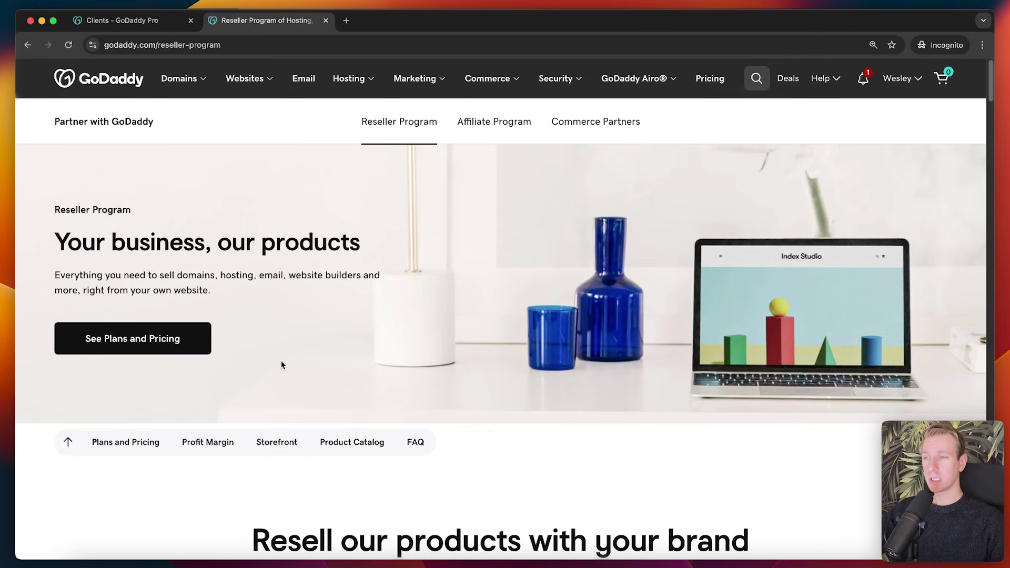
pyautogui.press('super+equal')
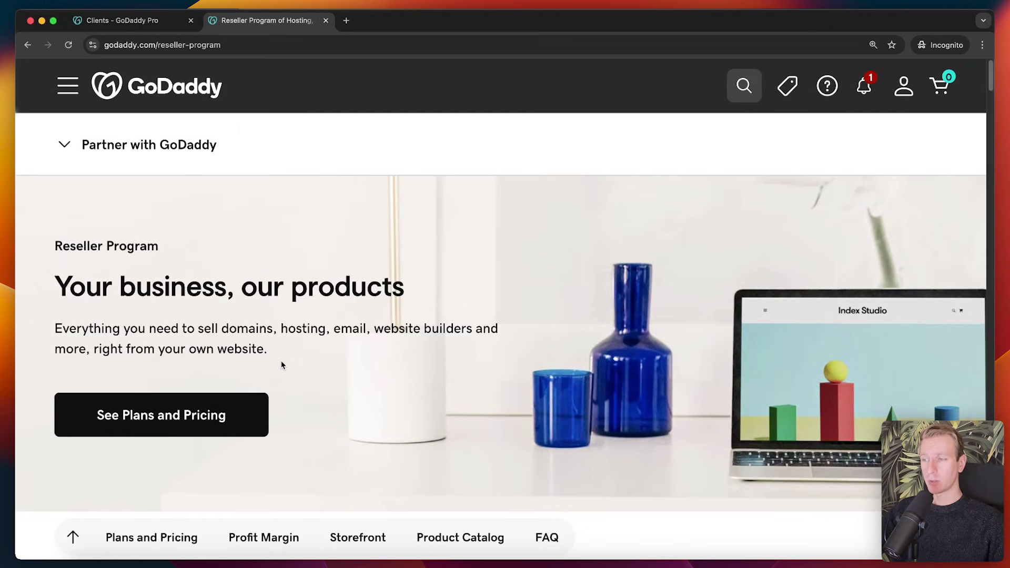
pyautogui.scroll(-2, 414, 371)
pyautogui.scroll(-5, 413, 376)
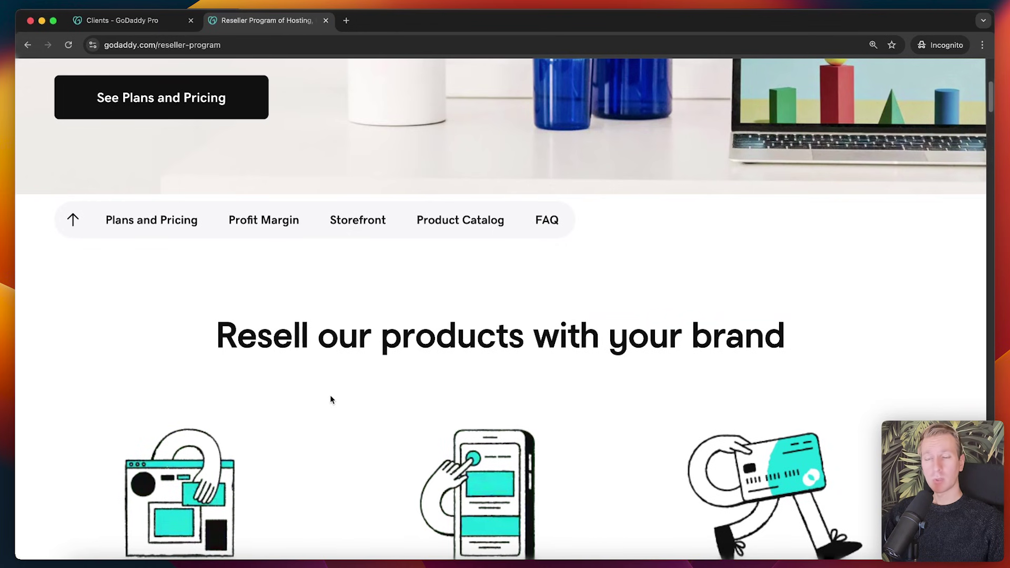
pyautogui.scroll(-3, 334, 401)
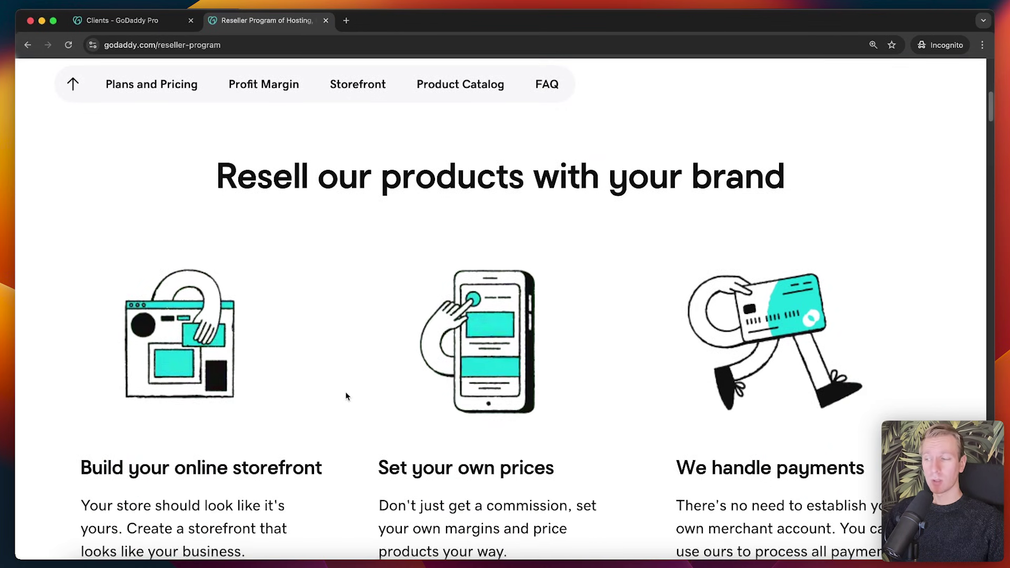
pyautogui.scroll(-3, 315, 362)
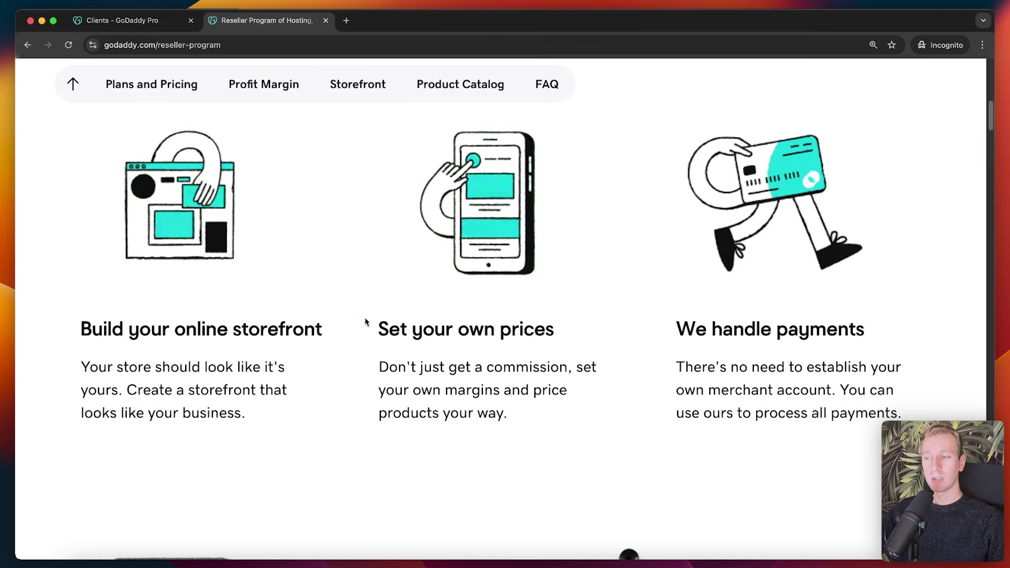
# Highlight the Set your own prices, We handle payments, 24/7 support and white-label features.
pyautogui.moveTo(373, 327); pyautogui.dragTo(553, 328)
pyautogui.click(559, 330)
pyautogui.moveTo(679, 327); pyautogui.dragTo(917, 333)
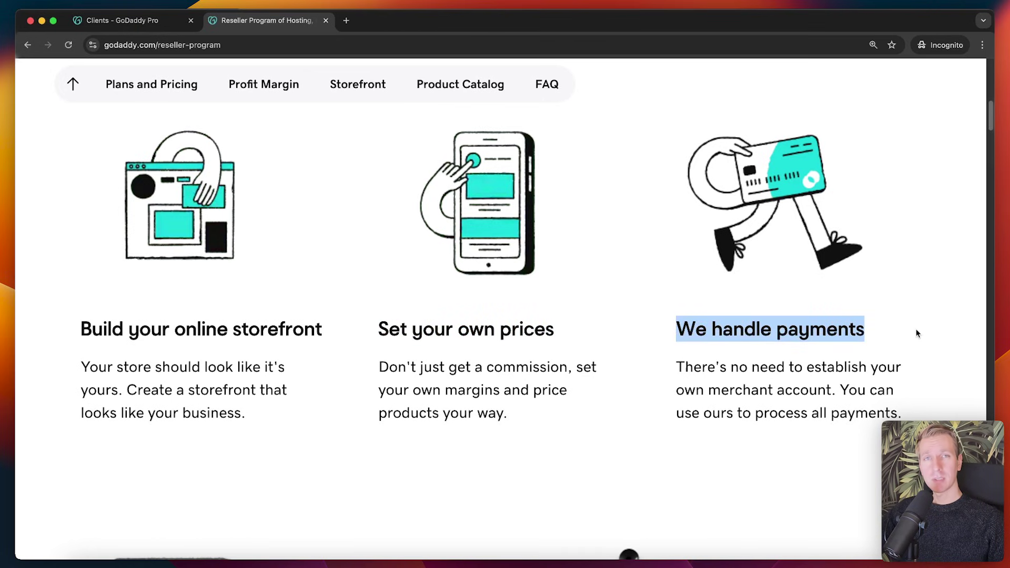
pyautogui.click(903, 334)
pyautogui.scroll(-3, 572, 297)
pyautogui.scroll(-6, 572, 298)
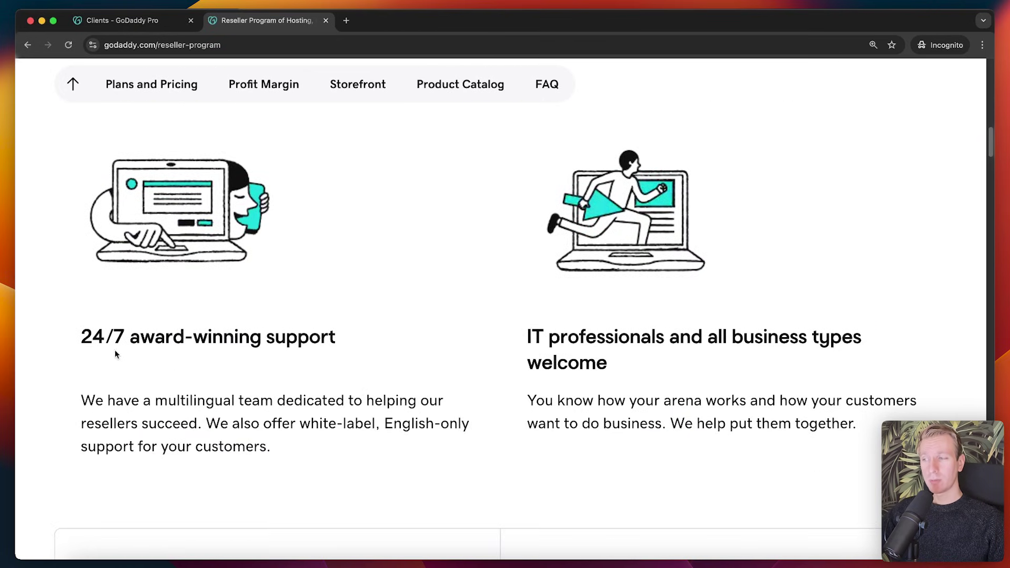
pyautogui.moveTo(82, 337); pyautogui.dragTo(363, 343)
pyautogui.click(363, 344)
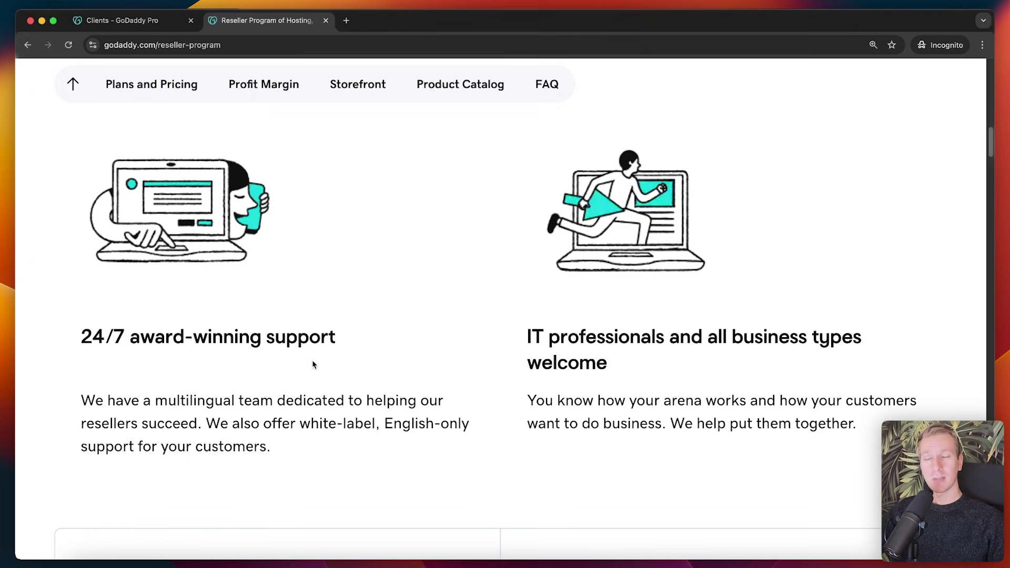
pyautogui.scroll(-1, 313, 364)
pyautogui.moveTo(300, 410); pyautogui.dragTo(376, 409)
pyautogui.click(357, 419)
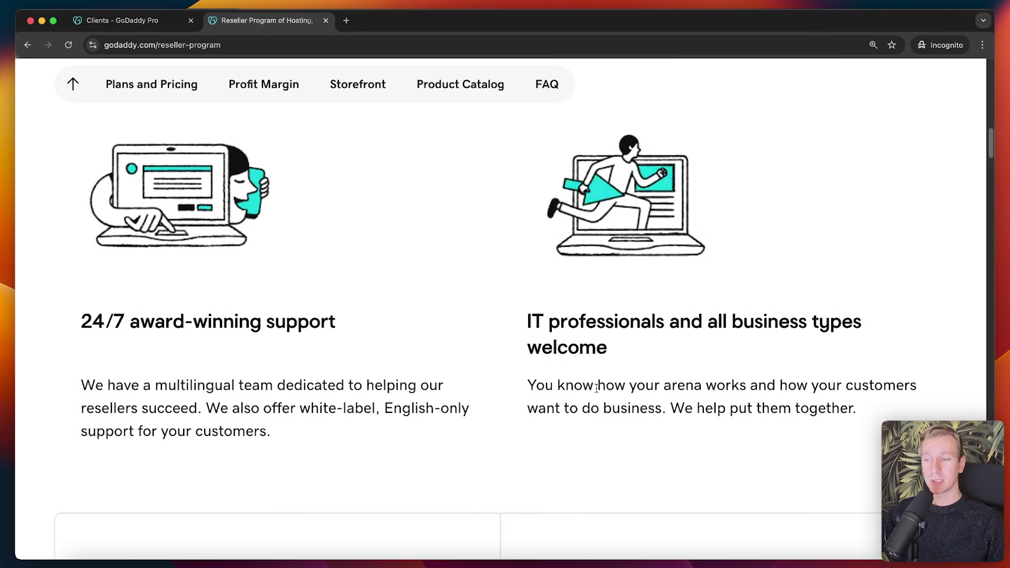
pyautogui.scroll(-10, 501, 352)
# Highlight the Domain Names, Servers, Website Security and Managed Hosting for WordPress catalog headings.
pyautogui.scroll(1, 504, 347)
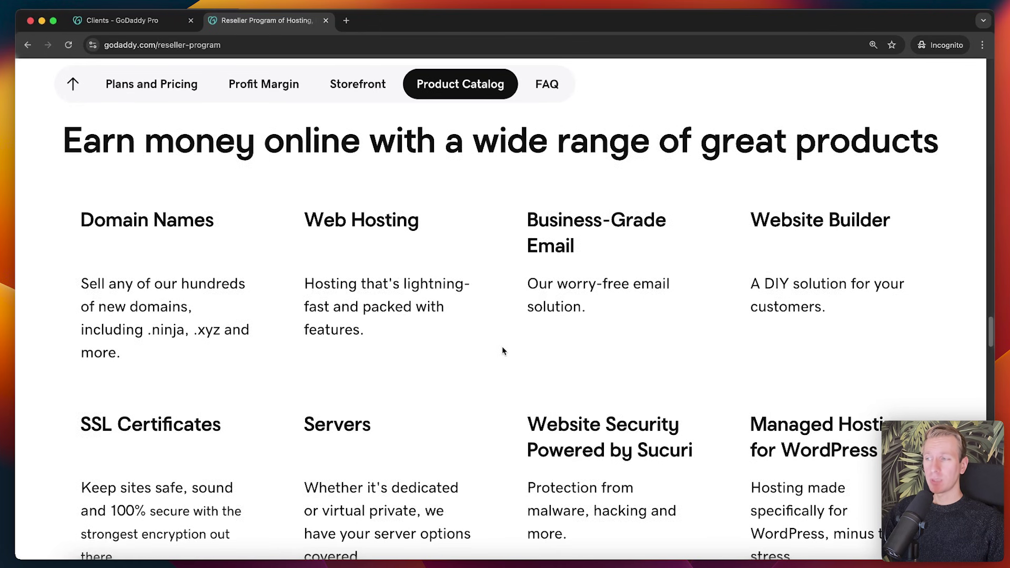
pyautogui.moveTo(85, 221); pyautogui.dragTo(213, 221)
pyautogui.click(237, 226)
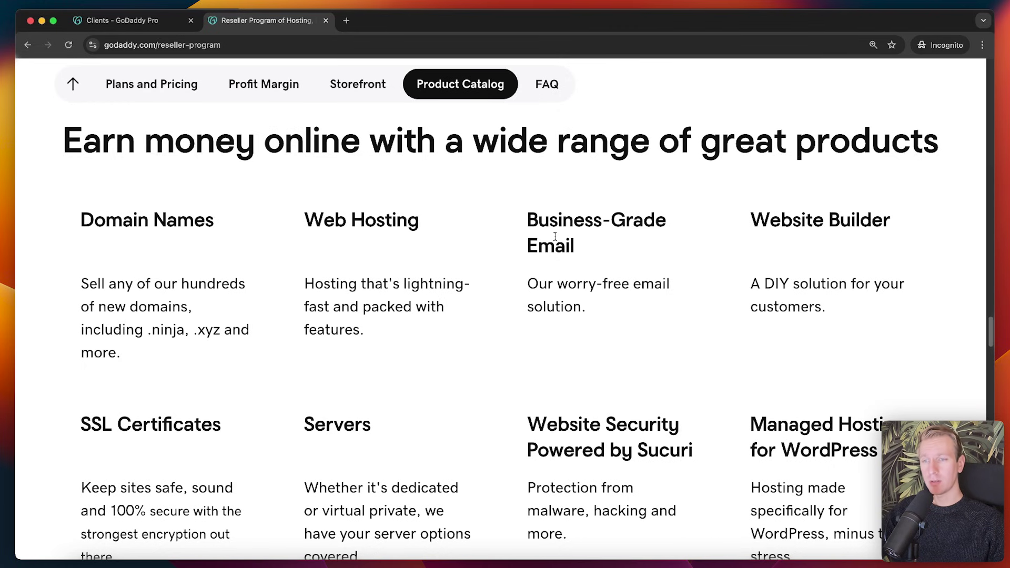
pyautogui.scroll(-1, 688, 263)
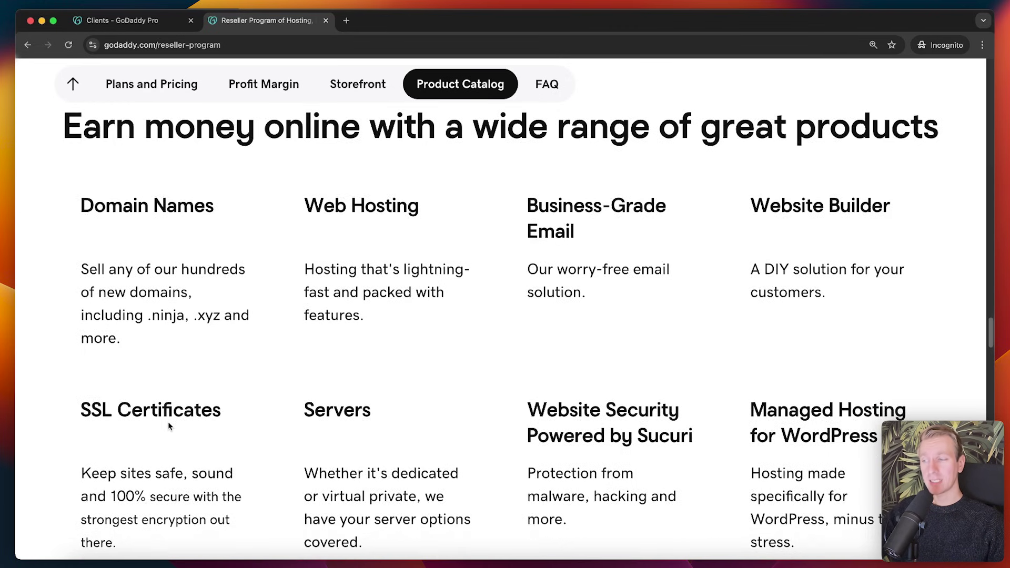
pyautogui.moveTo(306, 410); pyautogui.dragTo(448, 366)
pyautogui.scroll(-2, 448, 366)
pyautogui.click(423, 347)
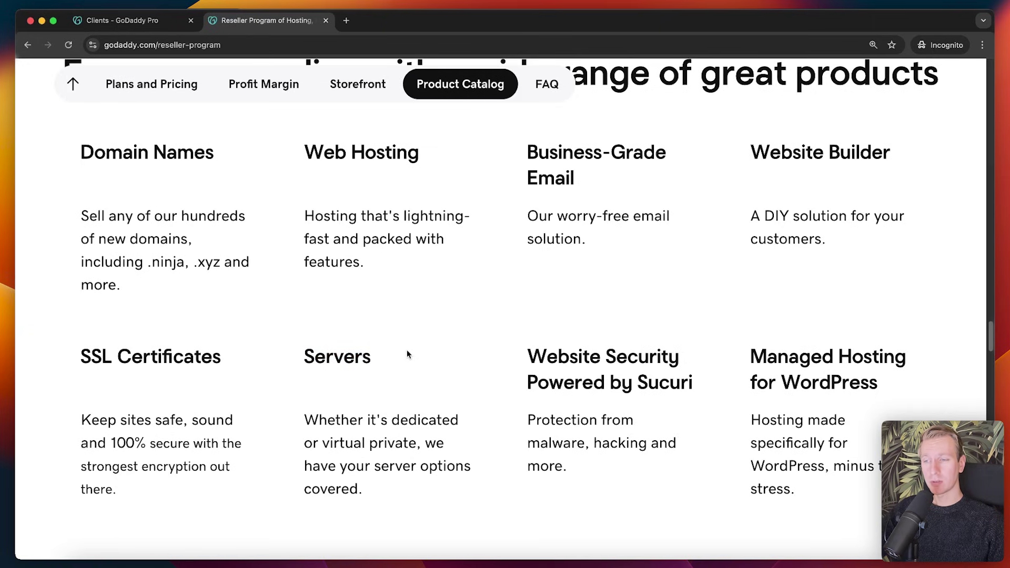
pyautogui.moveTo(548, 355); pyautogui.dragTo(663, 354)
pyautogui.click(662, 354)
pyautogui.moveTo(744, 356); pyautogui.dragTo(927, 383)
pyautogui.click(924, 383)
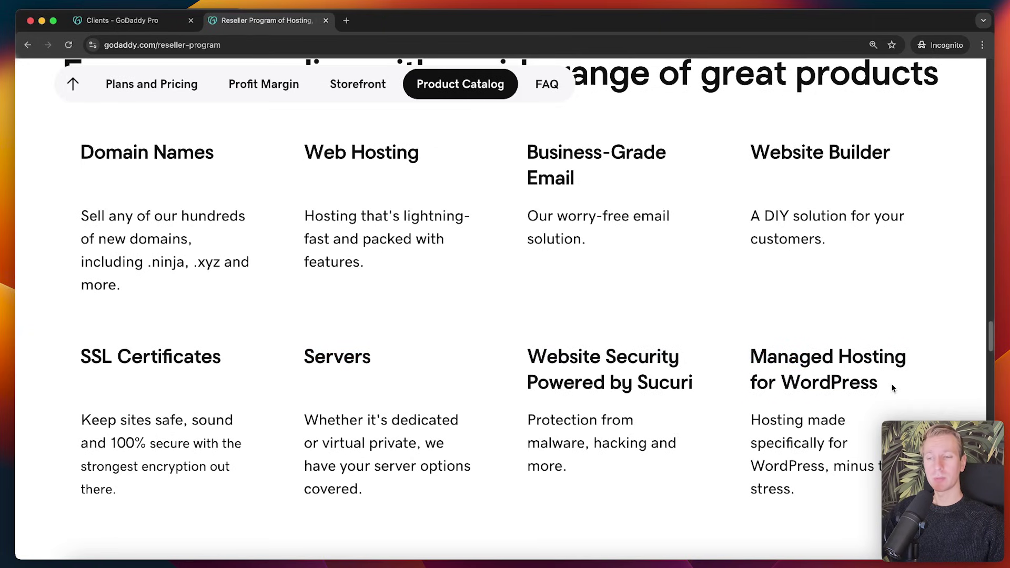
# Scroll to the FAQ and highlight the line about special sales and promotions.
pyautogui.scroll(-15, 287, 315)
pyautogui.scroll(-2, 287, 315)
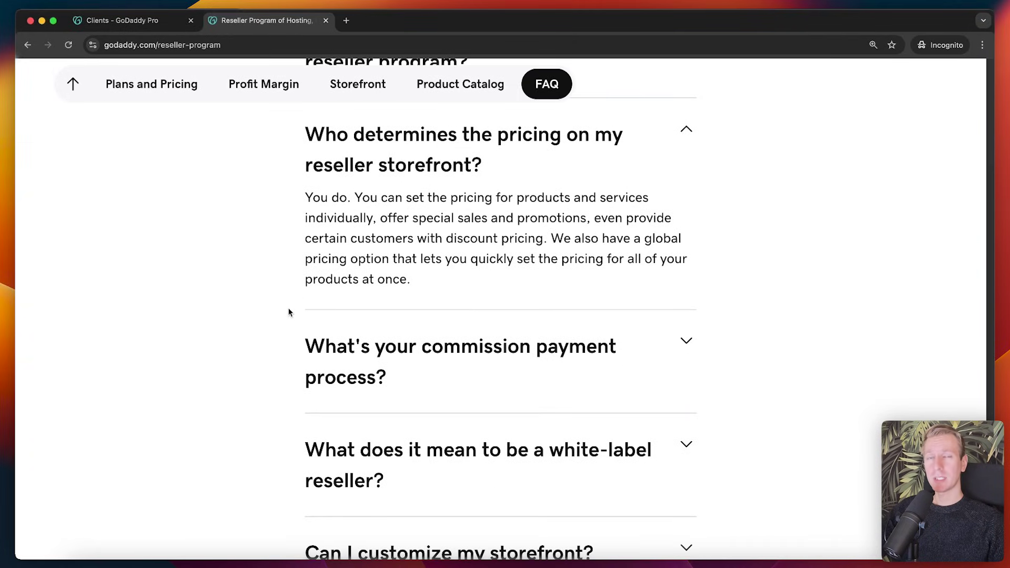
pyautogui.moveTo(380, 218); pyautogui.dragTo(591, 228)
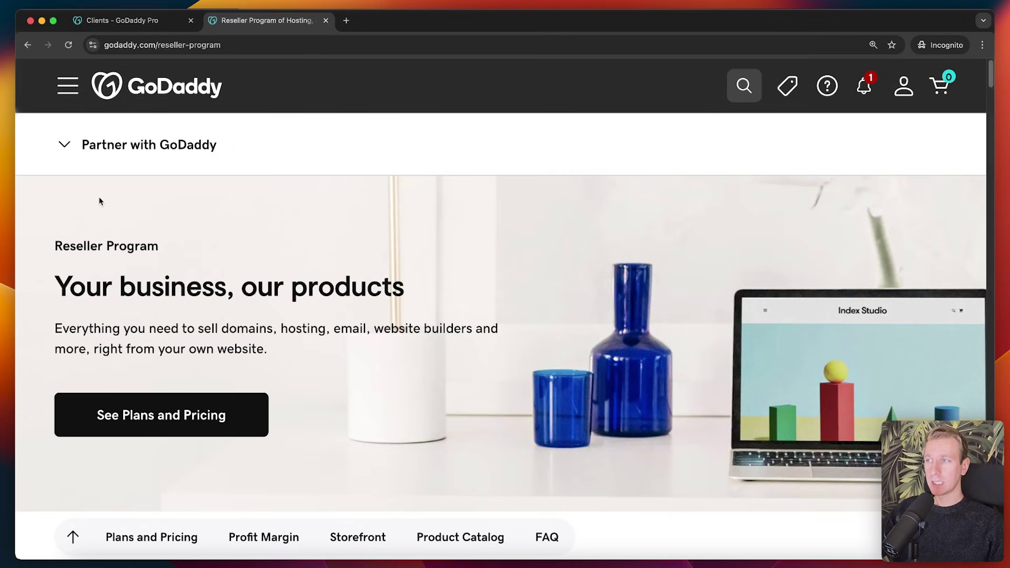
# Close the Reseller Program tab.
pyautogui.click(326, 20)
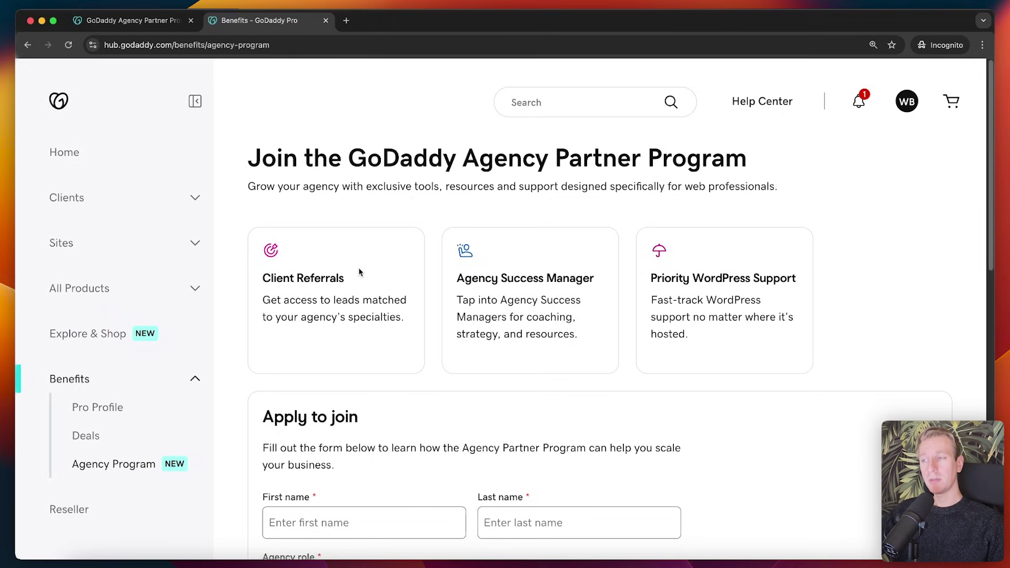
# Switch to the Agency Partner Program overview tab and scroll through the benefits cards.
pyautogui.hotkey('ctrl', 'shift', 'Tab')
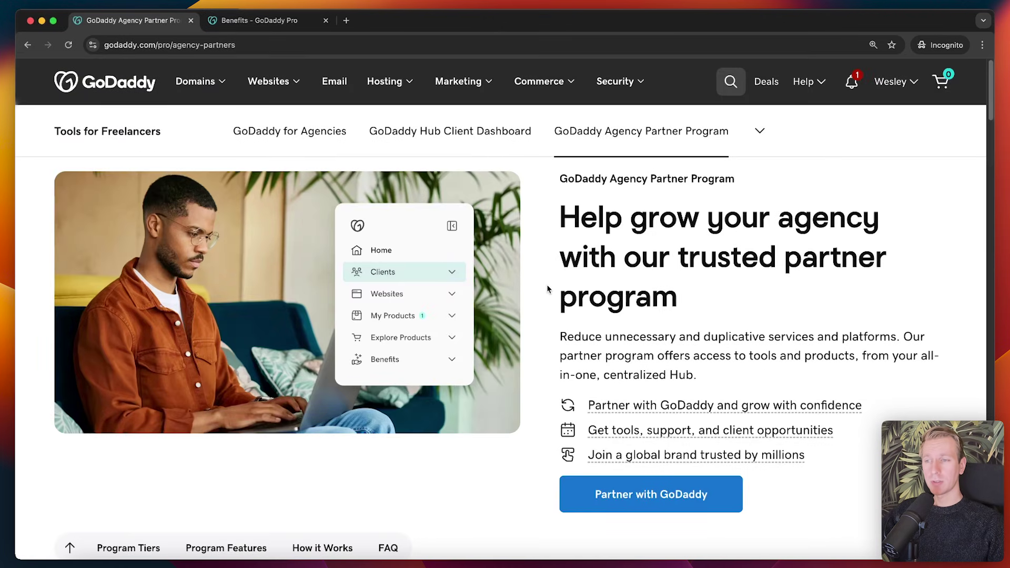
pyautogui.scroll(-1, 548, 292)
pyautogui.scroll(-6, 564, 208)
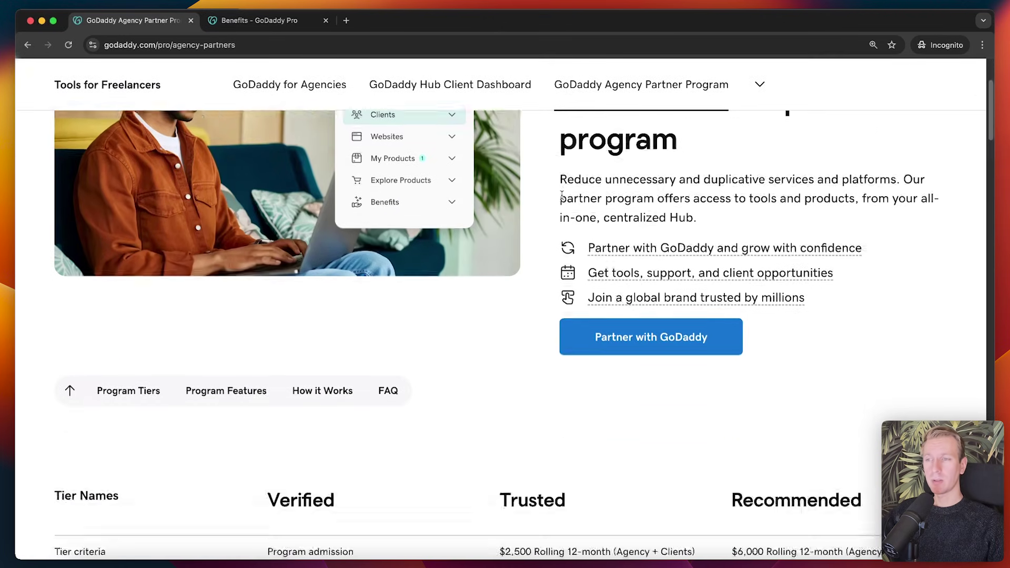
pyautogui.scroll(-3, 478, 284)
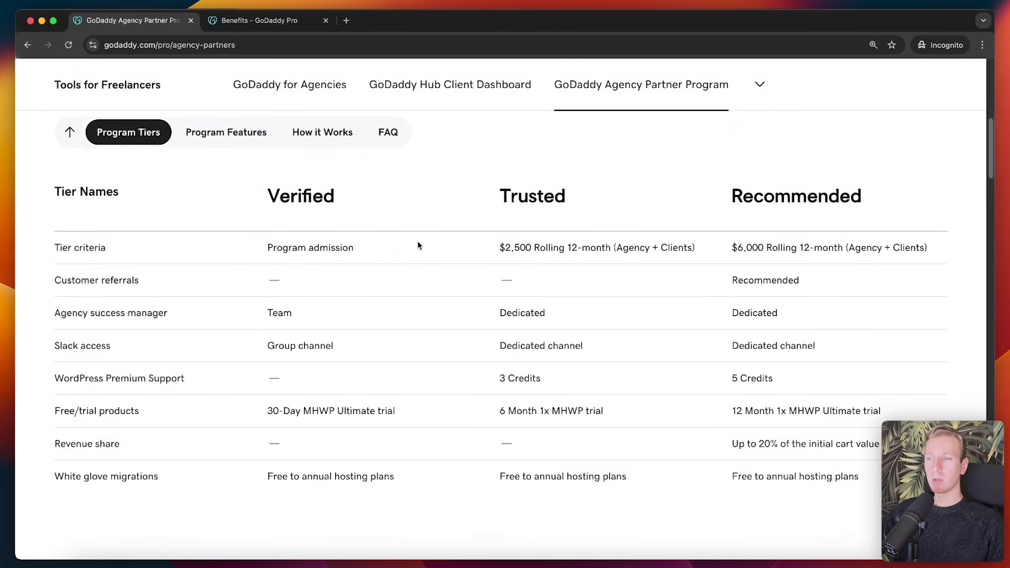
pyautogui.press('super+equal')
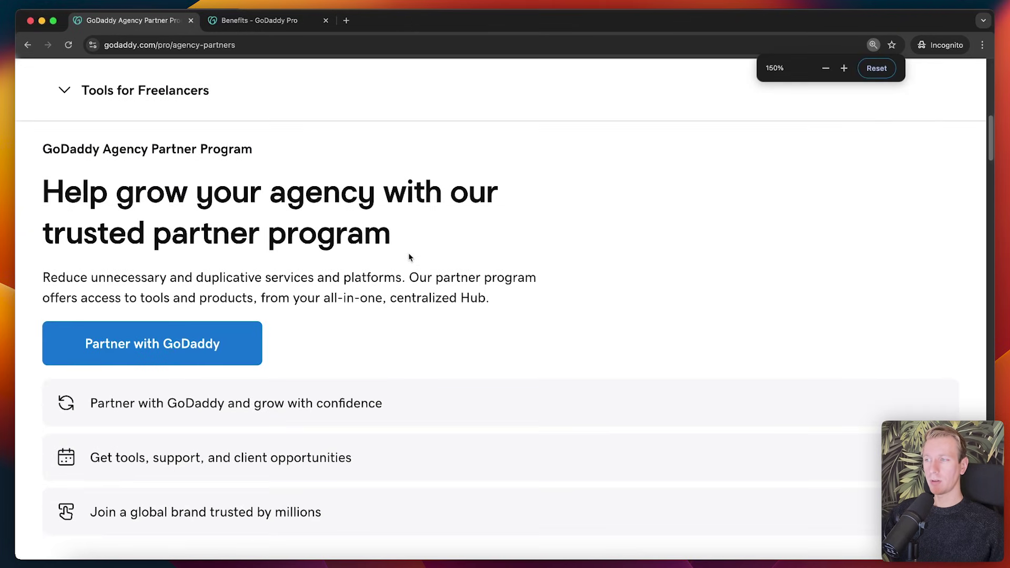
pyautogui.press('super+minus')
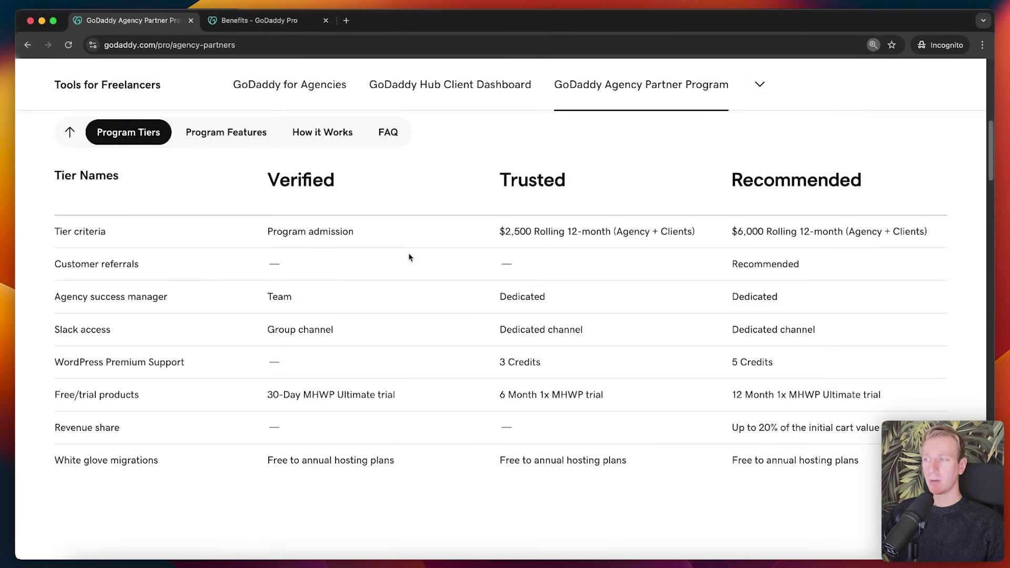
pyautogui.scroll(1, 461, 311)
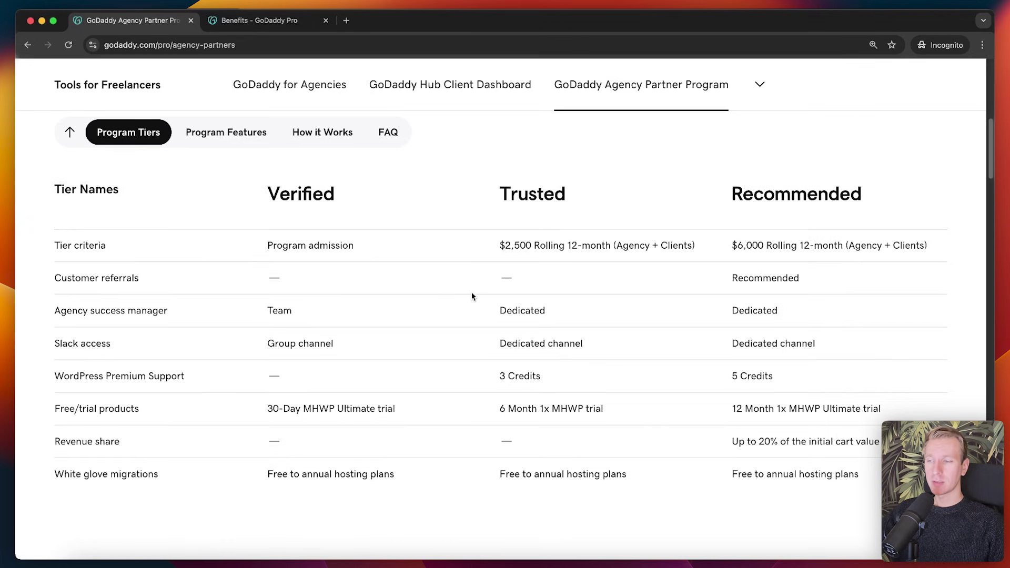
pyautogui.scroll(-8, 350, 290)
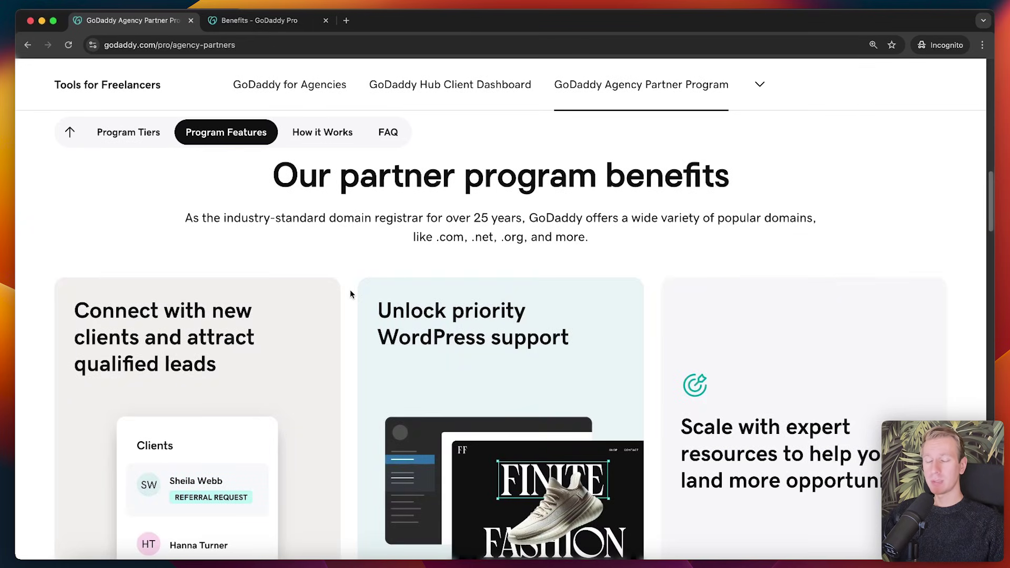
pyautogui.scroll(-2, 351, 293)
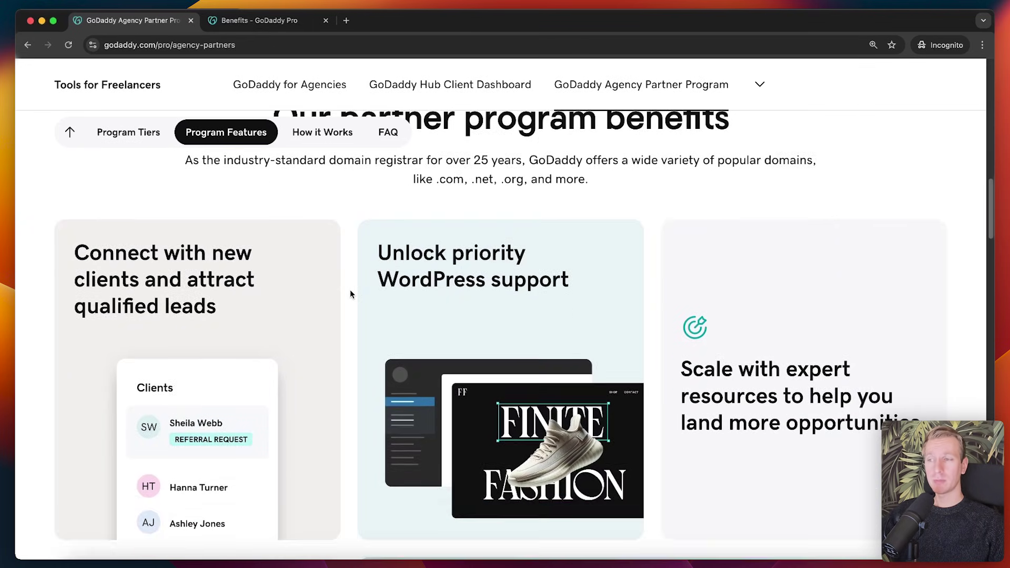
pyautogui.scroll(-2, 350, 289)
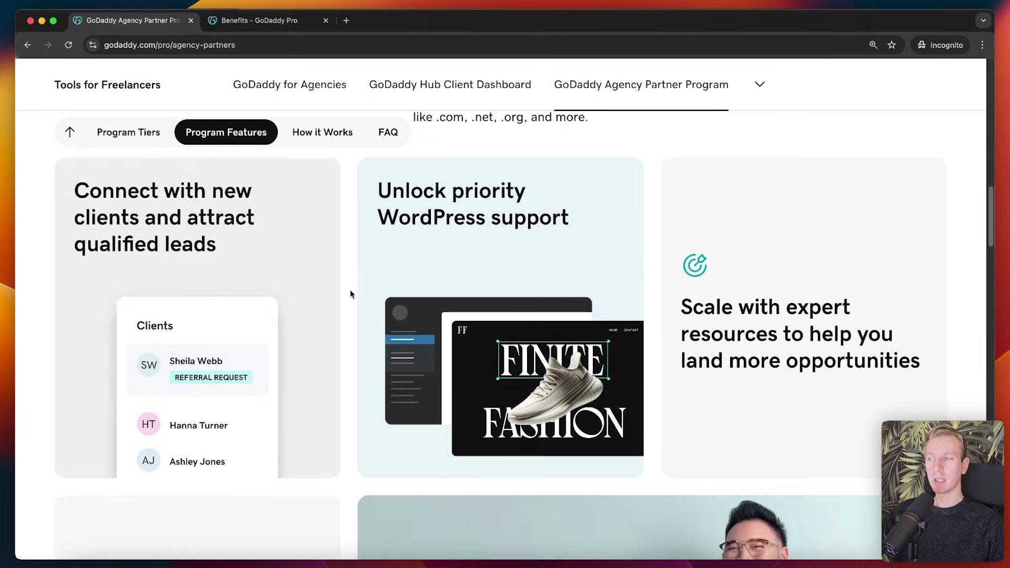
# Highlight the How it Works text on client matching, dedicated support and 'We're your partner'.
pyautogui.moveTo(66, 255); pyautogui.dragTo(213, 292)
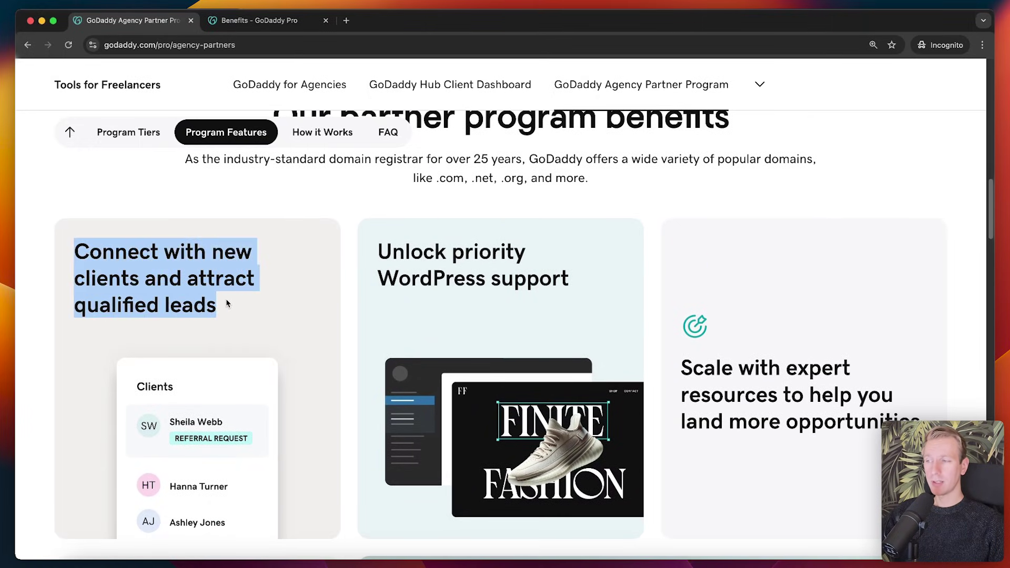
pyautogui.click(228, 304)
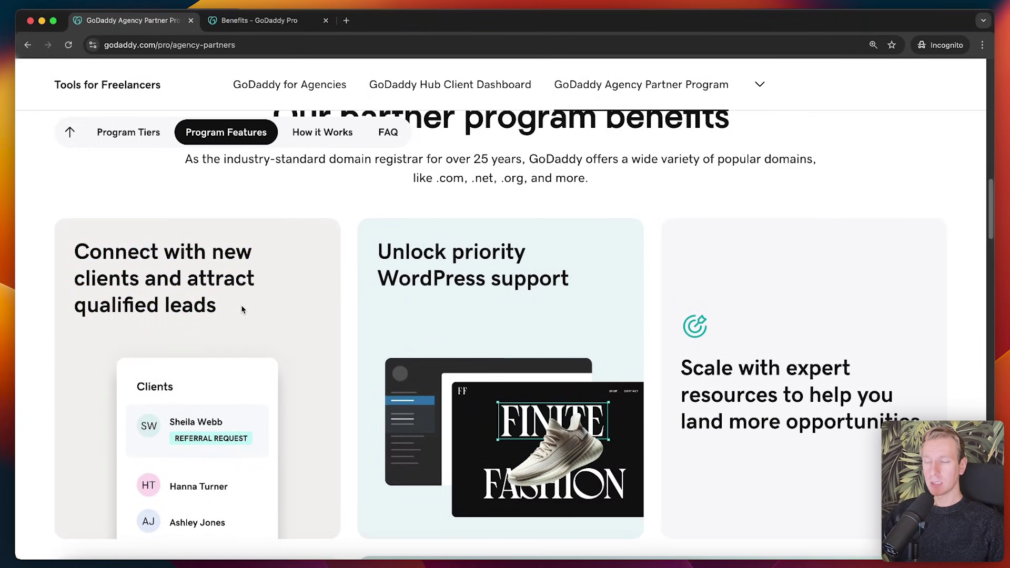
pyautogui.scroll(-10, 243, 309)
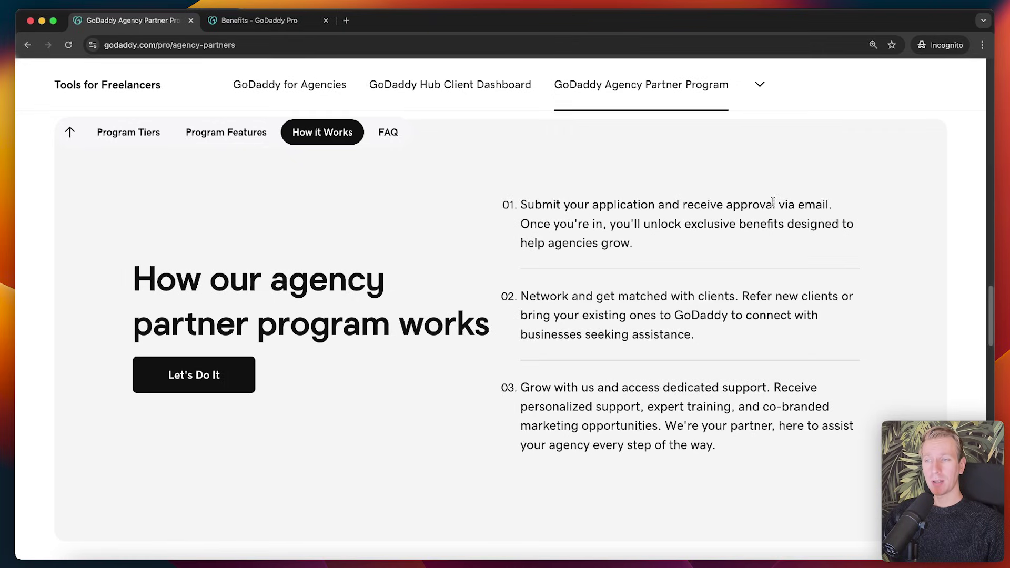
pyautogui.moveTo(521, 297); pyautogui.dragTo(739, 297)
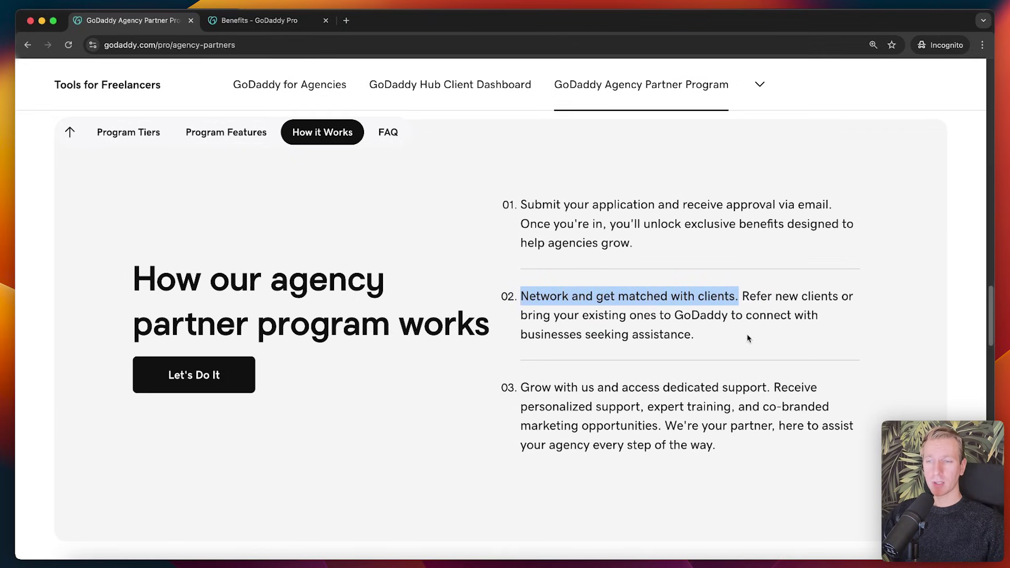
pyautogui.scroll(-1, 727, 361)
pyautogui.tripleClick(691, 382)
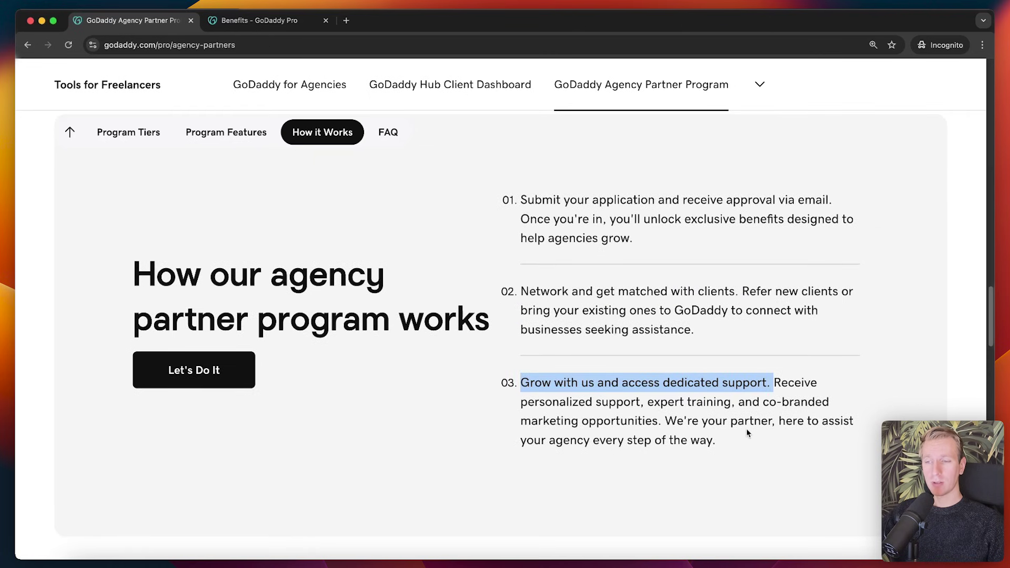
pyautogui.scroll(1, 749, 433)
pyautogui.moveTo(776, 457); pyautogui.dragTo(665, 457)
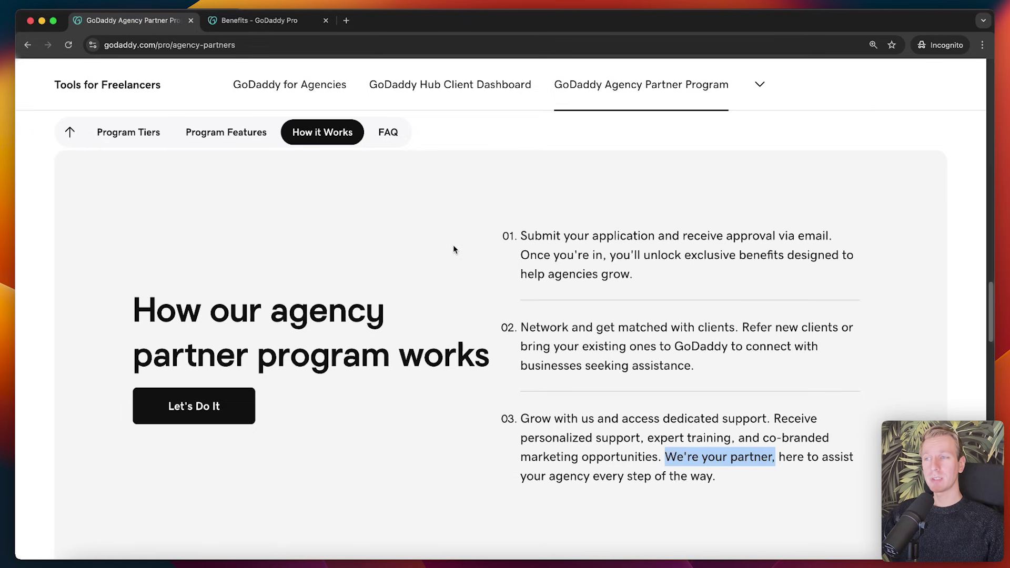
# Return to the Hub tab, open Explore & Shop, and scroll down to Domain Auctions.
pyautogui.hotkey('ctrl', 'Tab')
pyautogui.scroll(3, 368, 252)
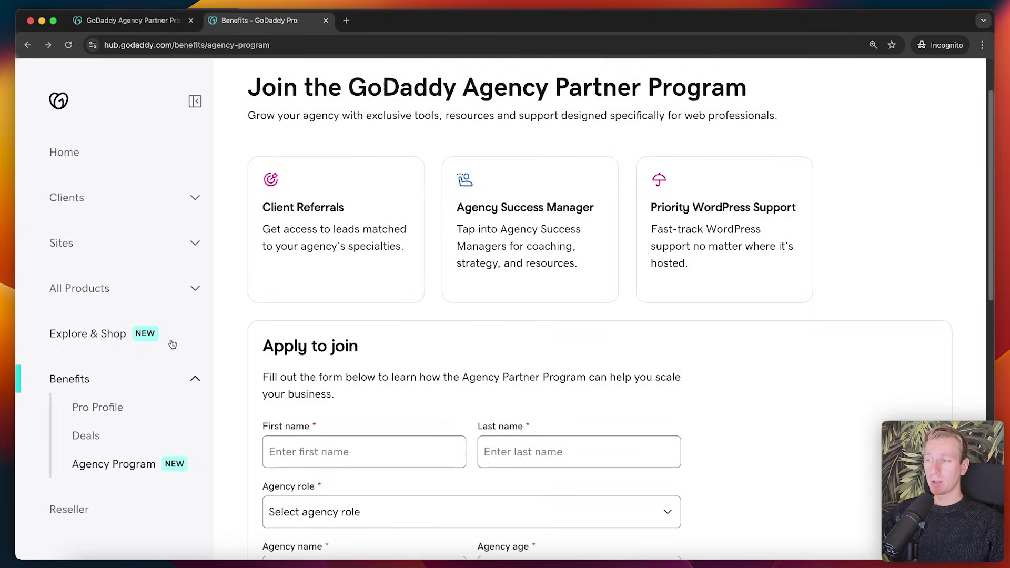
pyautogui.click(150, 334)
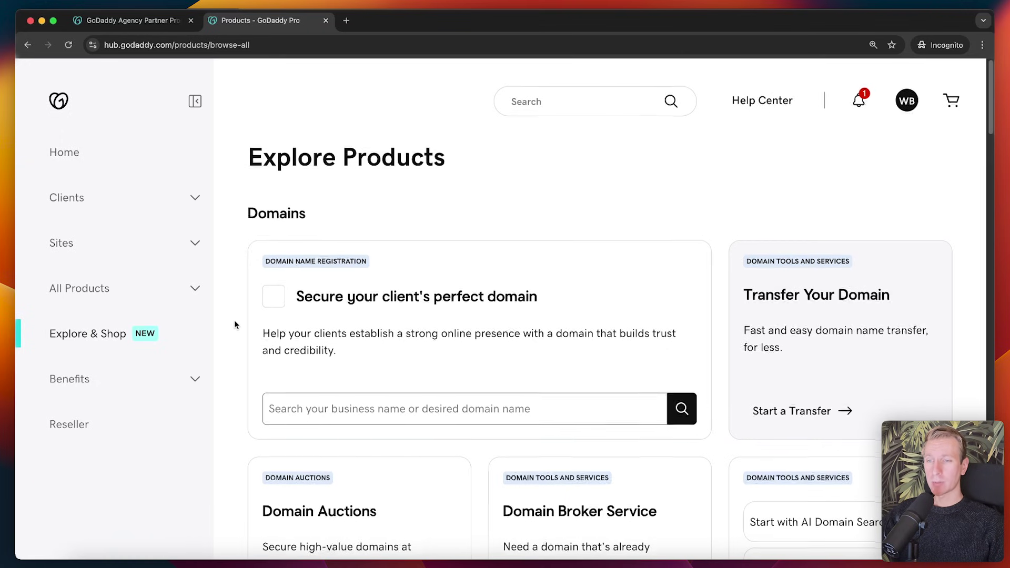
pyautogui.scroll(-3, 235, 320)
pyautogui.scroll(-1, 236, 331)
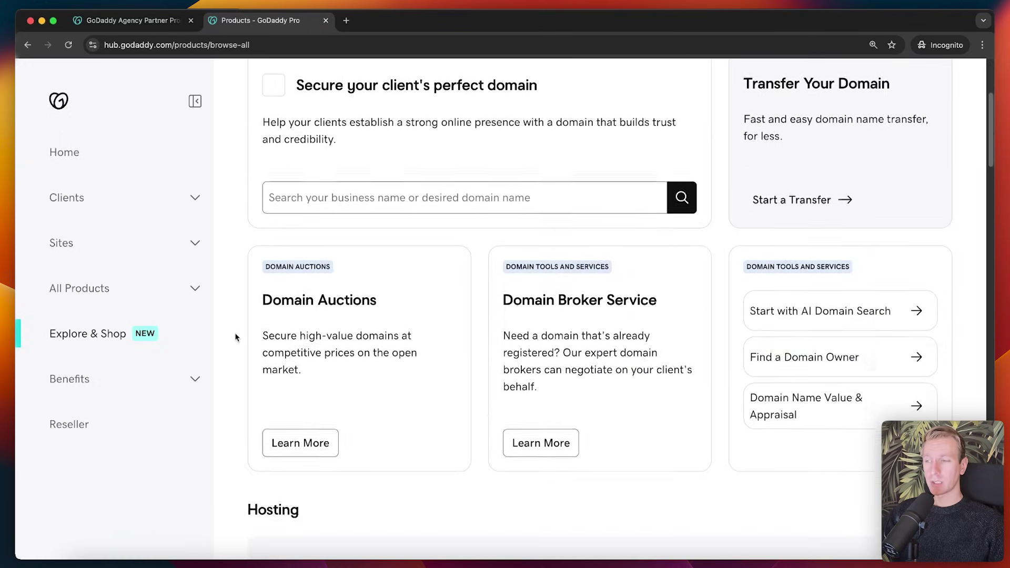
# Open Domain Auctions, zoom it to 125%, and scroll through the auction search results.
pyautogui.click(306, 437)
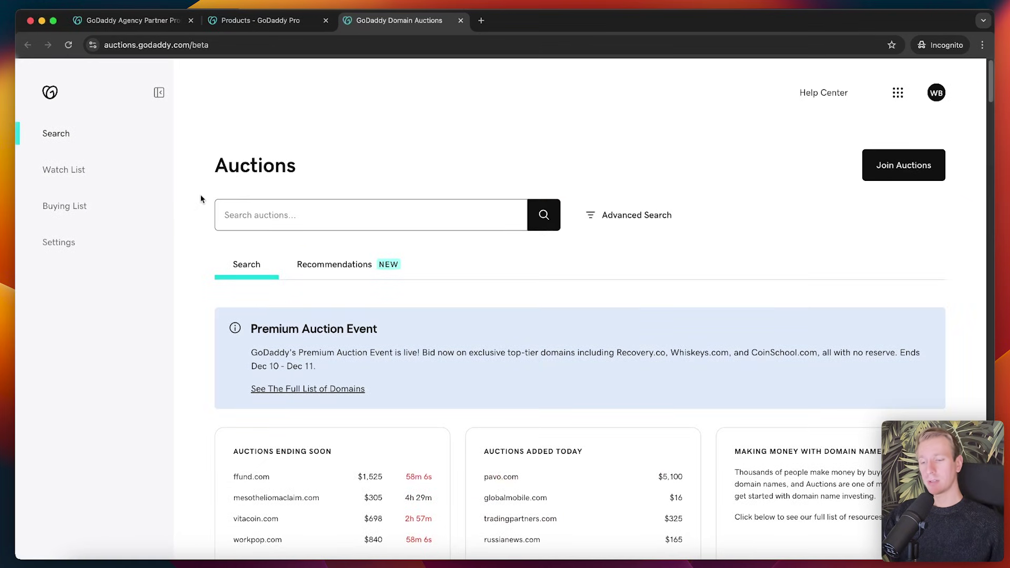
pyautogui.press('super+equal')
pyautogui.press('super+equal')
pyautogui.scroll(-3, 200, 197)
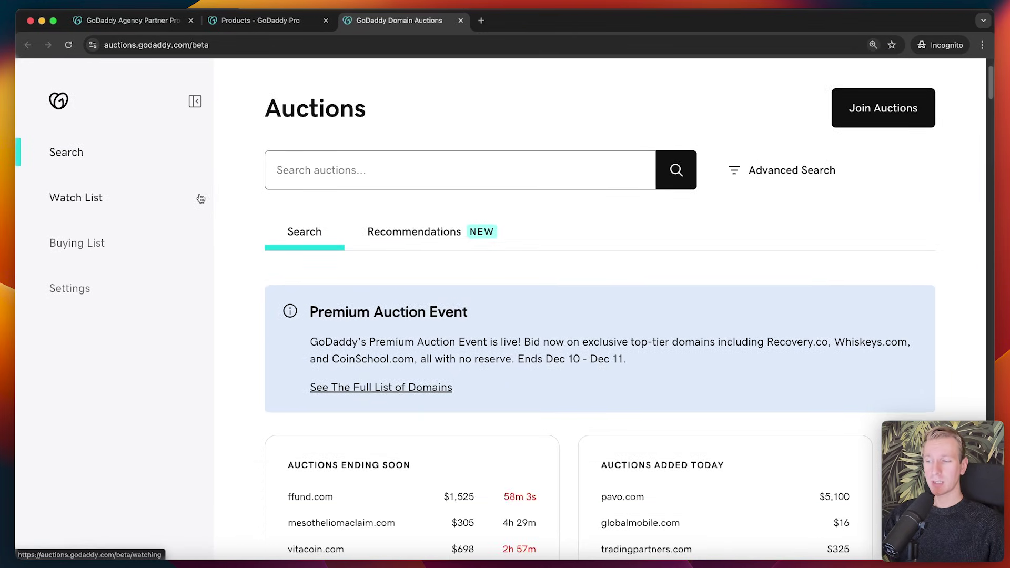
pyautogui.scroll(-4, 237, 199)
pyautogui.scroll(-4, 237, 200)
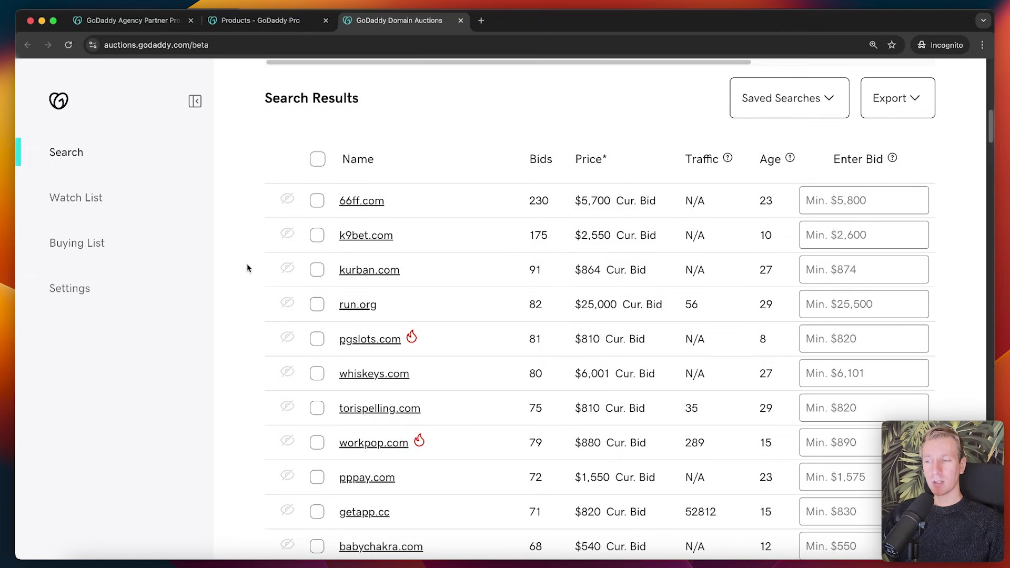
pyautogui.scroll(-1, 247, 268)
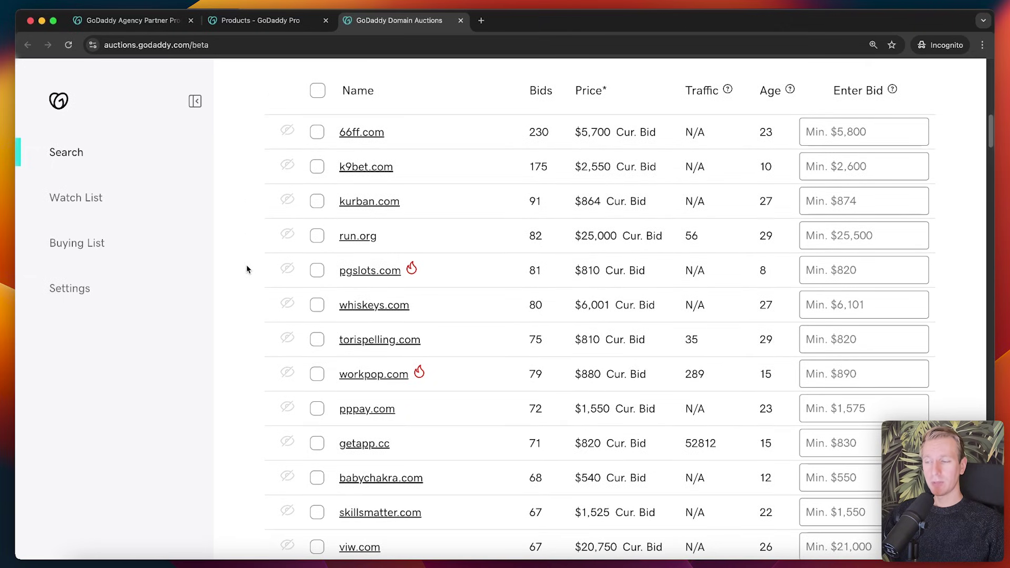
pyautogui.scroll(2, 238, 269)
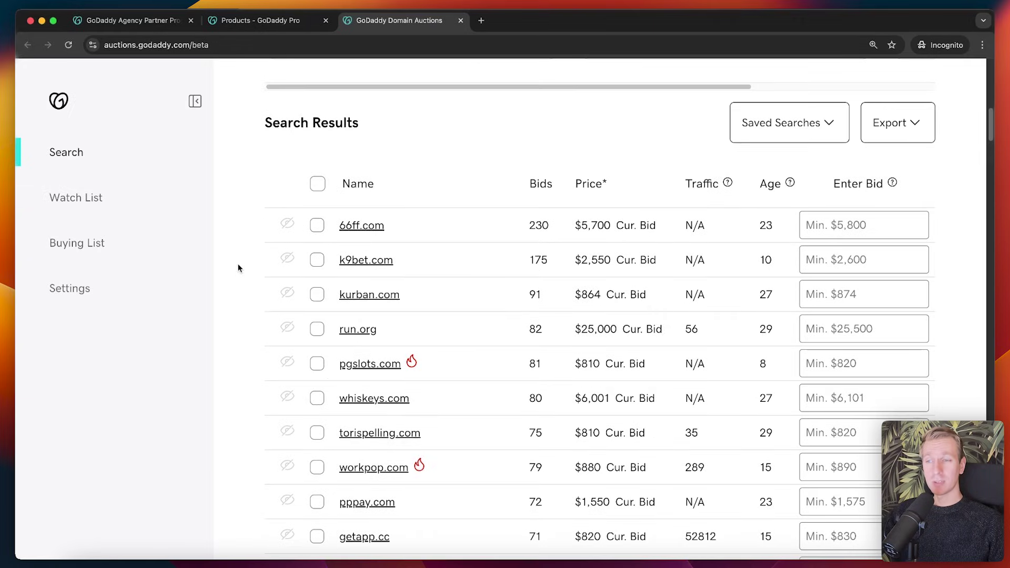
pyautogui.scroll(6, 238, 263)
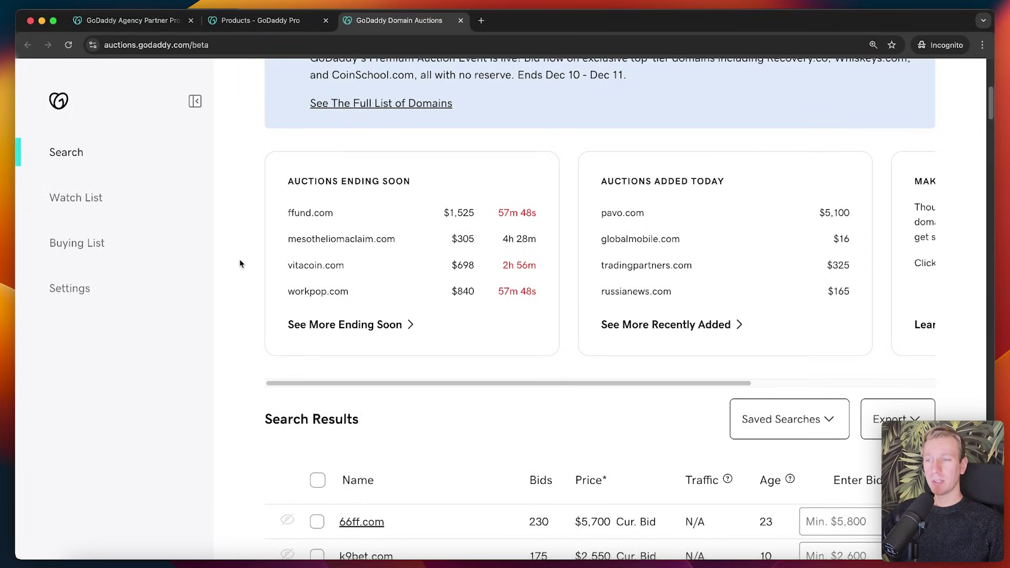
pyautogui.scroll(7, 239, 259)
pyautogui.scroll(-3, 239, 259)
# Leave the auctions page, browse the Websites and Email products, then return to the Hub Home dashboard.
pyautogui.hotkey('ctrl', 'shift', 'Tab')
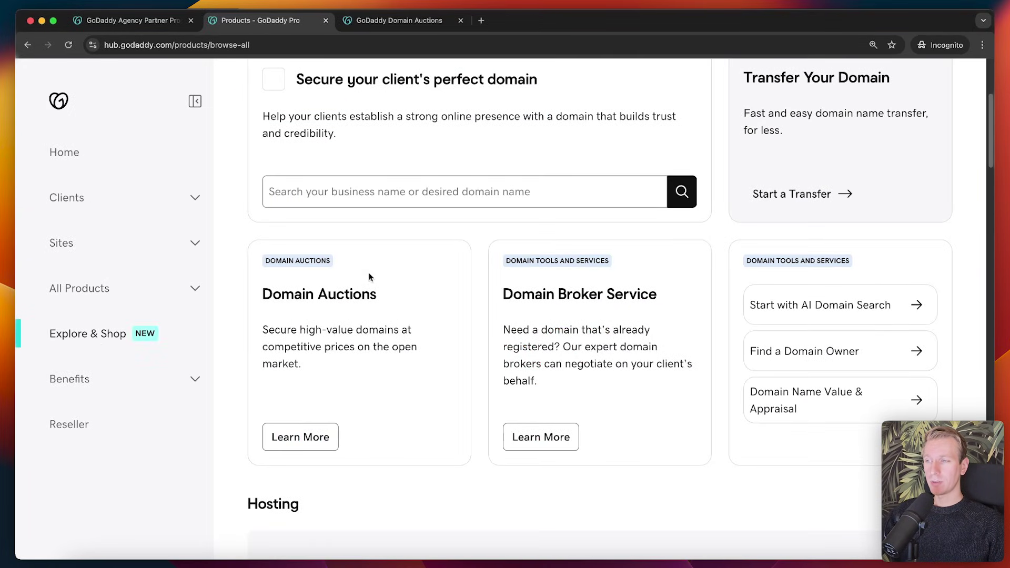
pyautogui.scroll(-10, 474, 226)
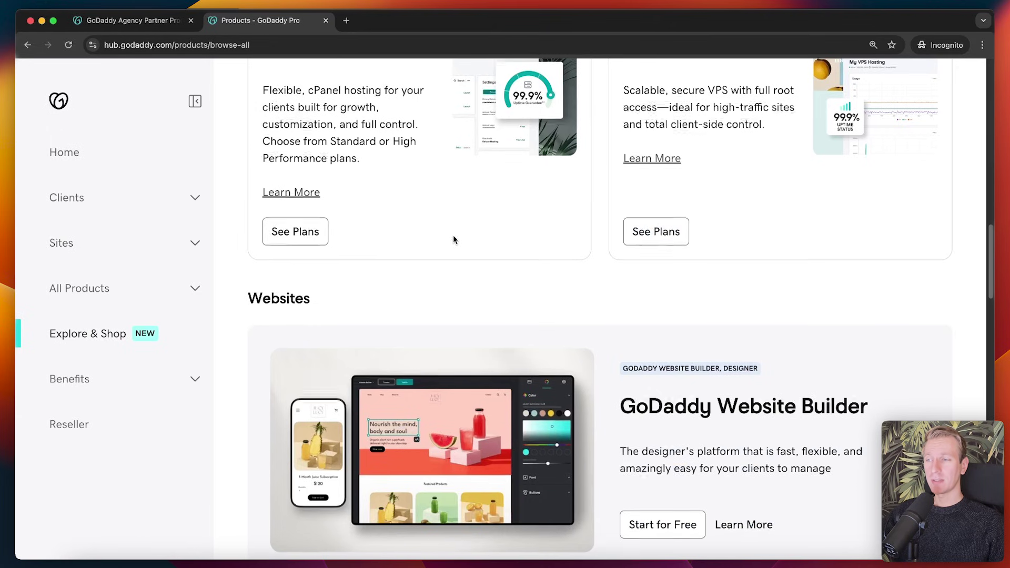
pyautogui.scroll(-3, 453, 239)
pyautogui.scroll(-2, 474, 263)
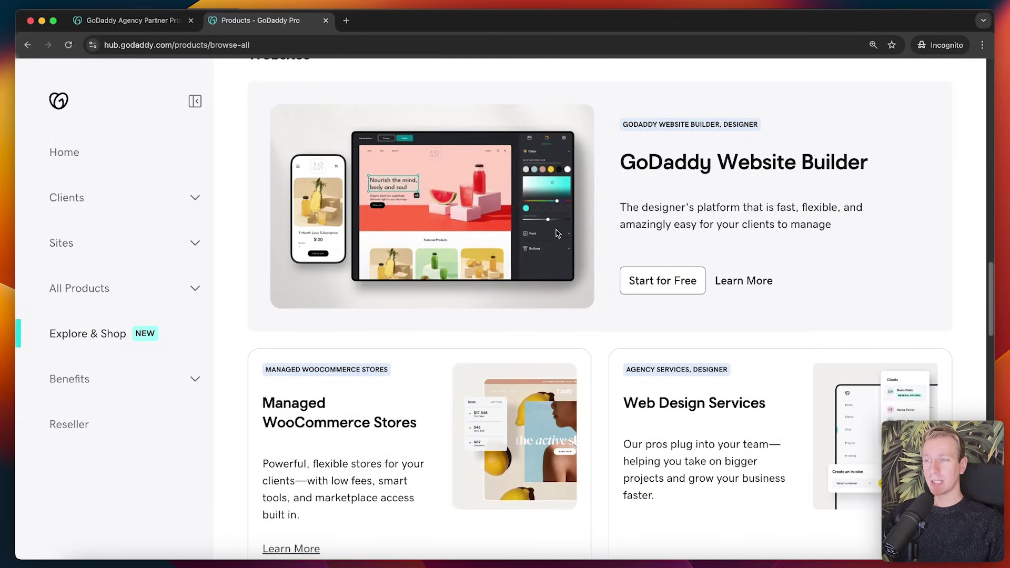
pyautogui.scroll(1, 582, 178)
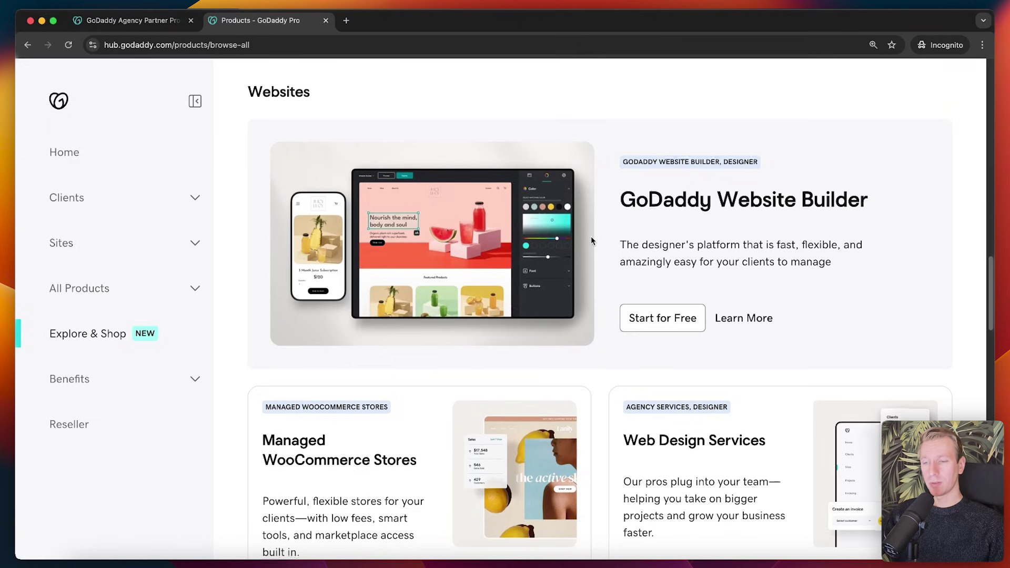
pyautogui.scroll(-5, 591, 240)
pyautogui.scroll(-5, 589, 237)
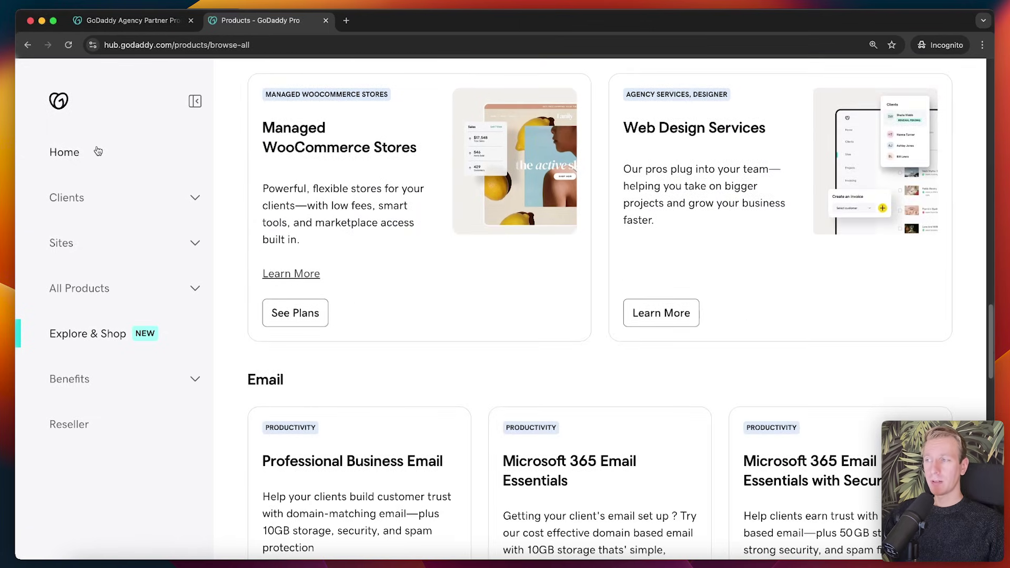
pyautogui.click(159, 152)
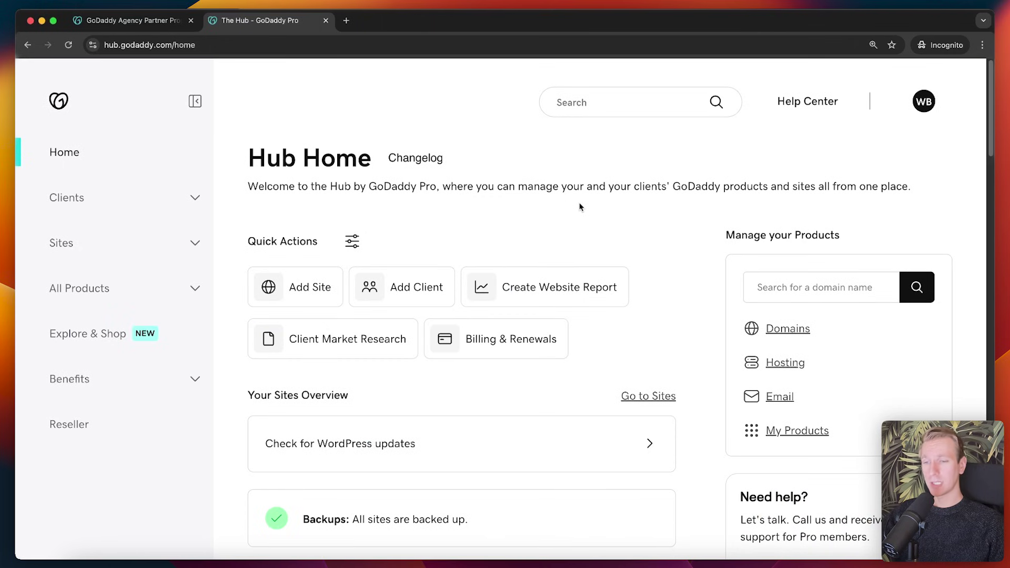
pyautogui.press('super+w')
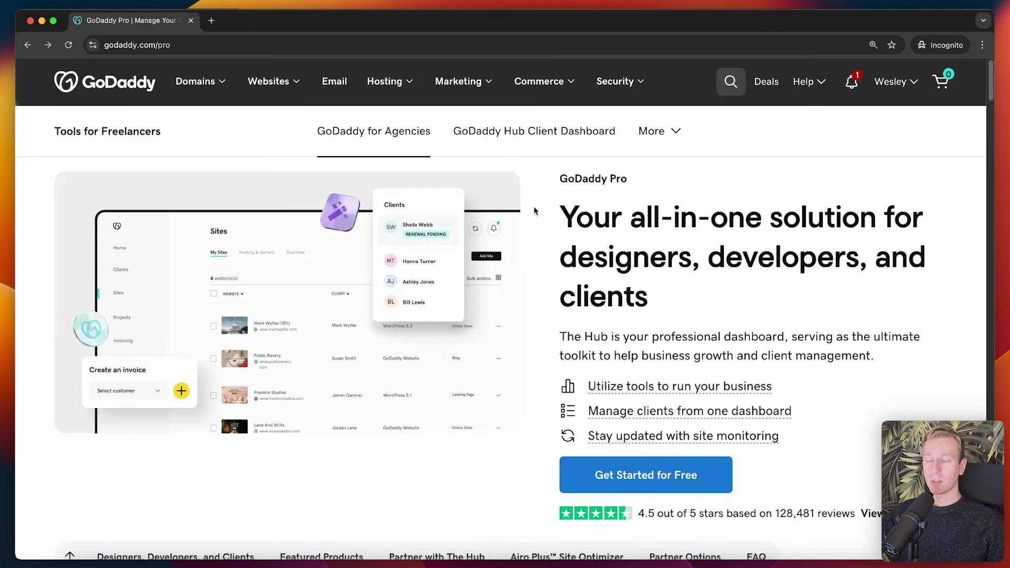